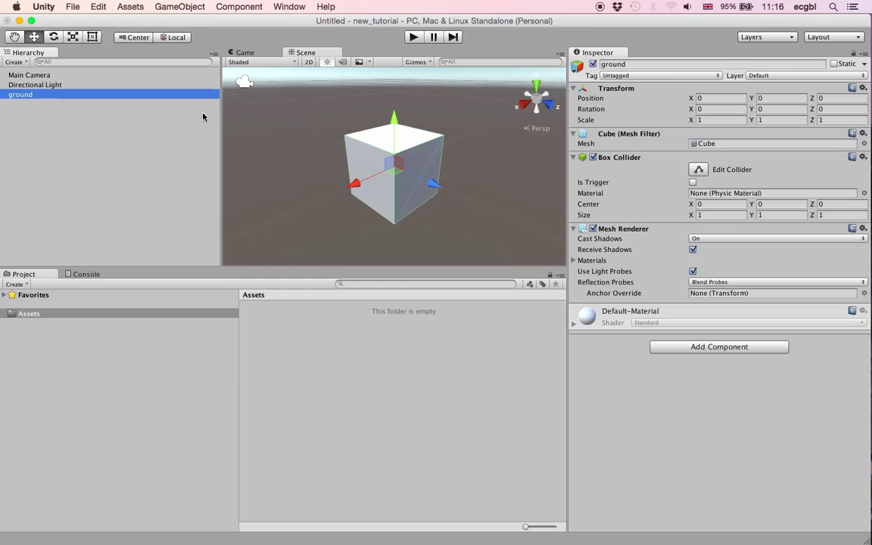
Step: Scale the ground cube to 100 on X and 100 on Z, leaving Y at 1
click(706, 120)
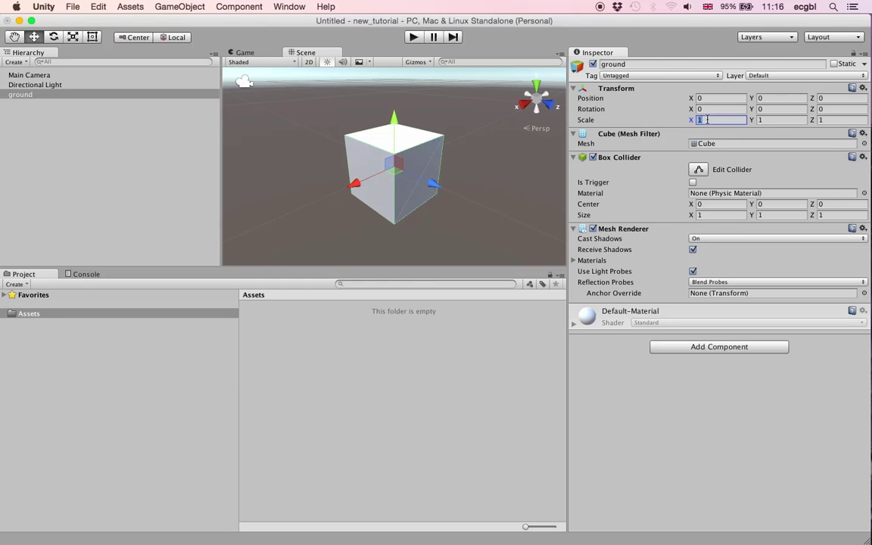
text(100)
key(Tab)
key(Tab)
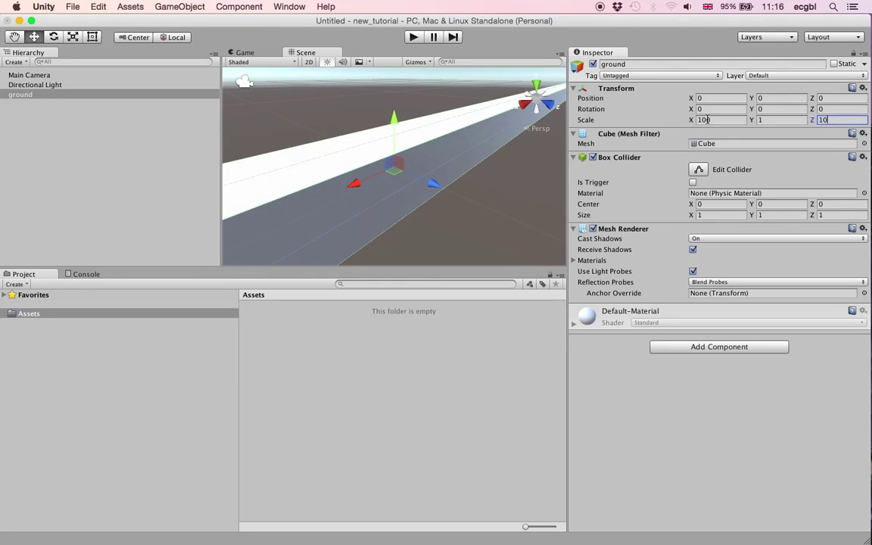
text(100)
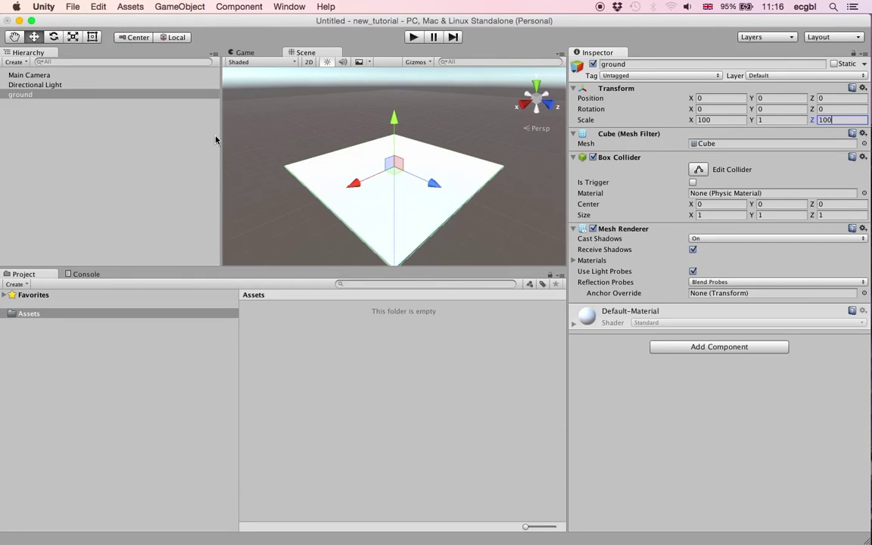
click(38, 76)
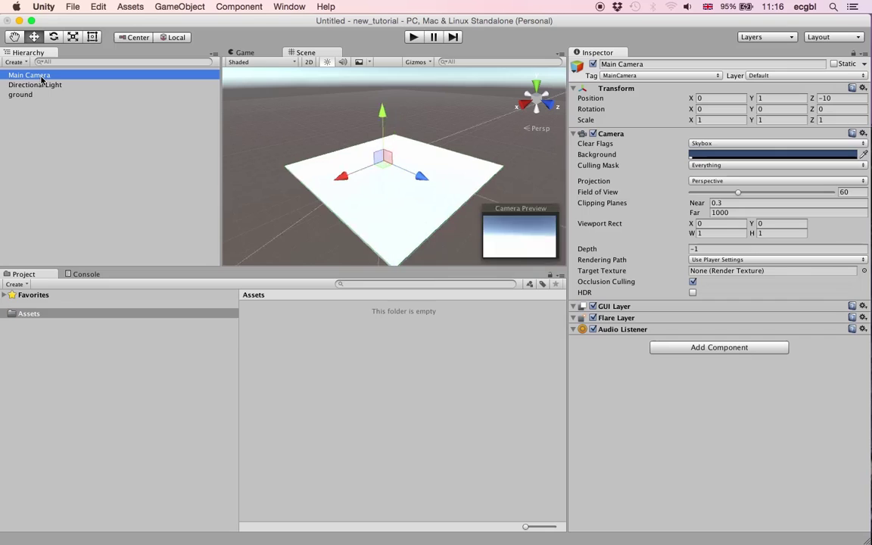
Step: Give the Main Camera an X rotation of 90 and Z and Y positions of 0
click(701, 109)
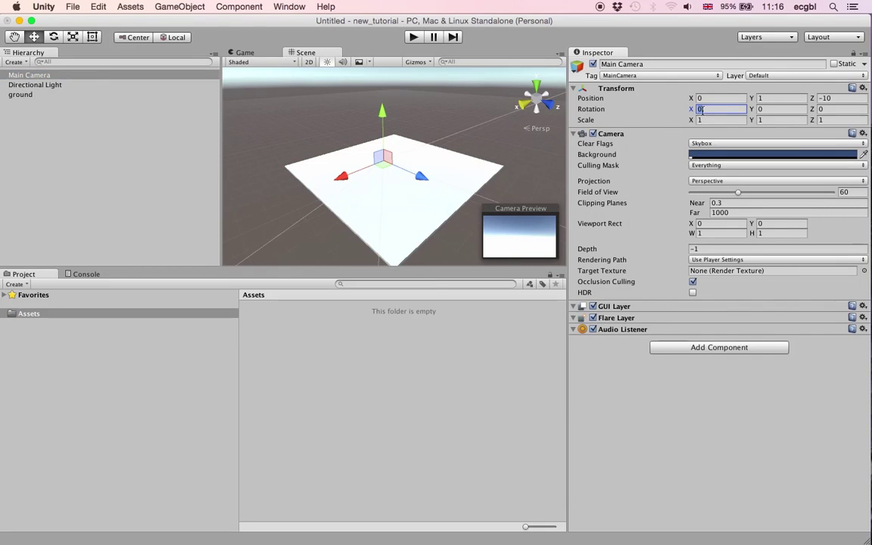
text(90)
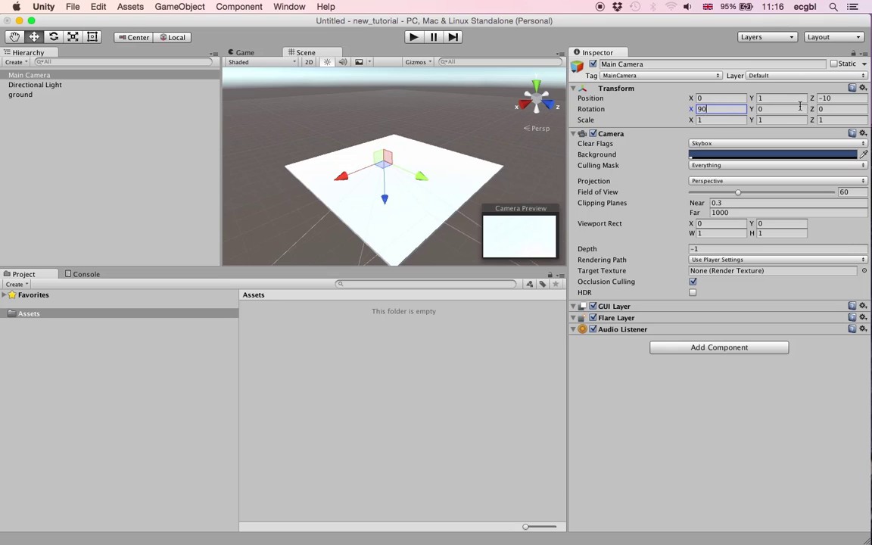
click(839, 98)
text(0)
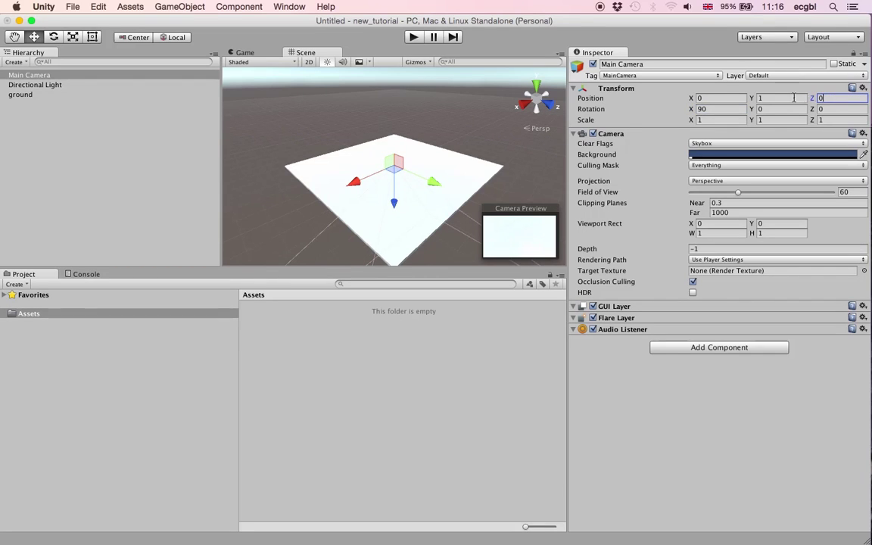
click(769, 98)
text(0)
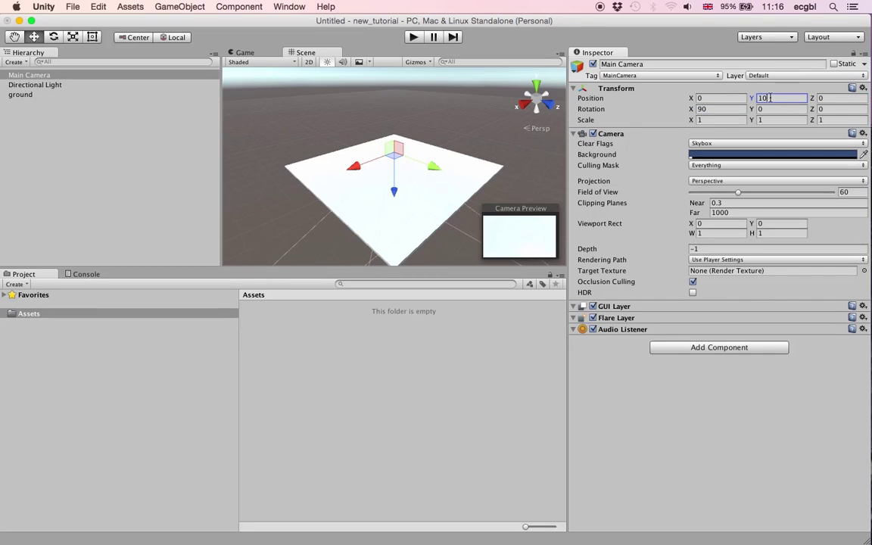
Step: Raise the Main Camera to about 56.9 units above the ground's centre
scroll(441, 189, down, 3)
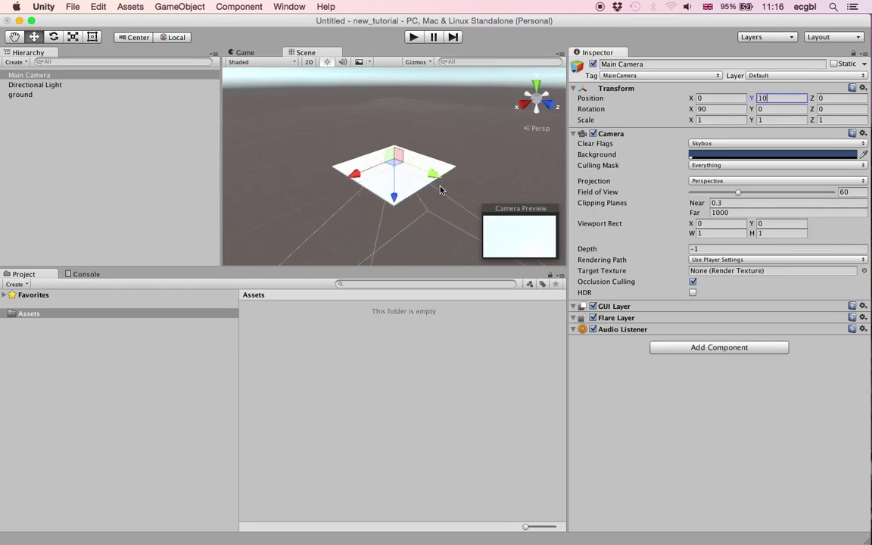
scroll(440, 190, up, 4)
scroll(396, 167, down, 3)
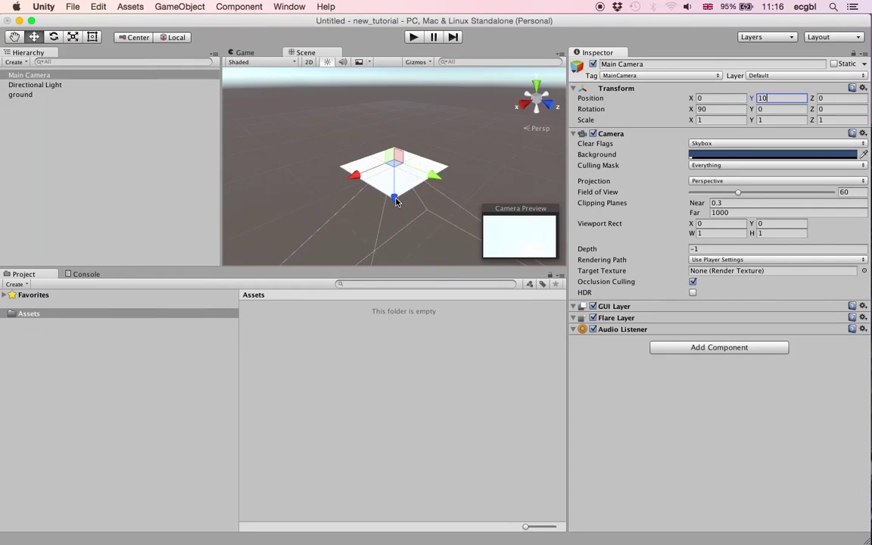
mouse_move(395, 166)
mouse_down()
mouse_move(395, 184)
mouse_move(402, 76)
mouse_move(401, 176)
mouse_up()
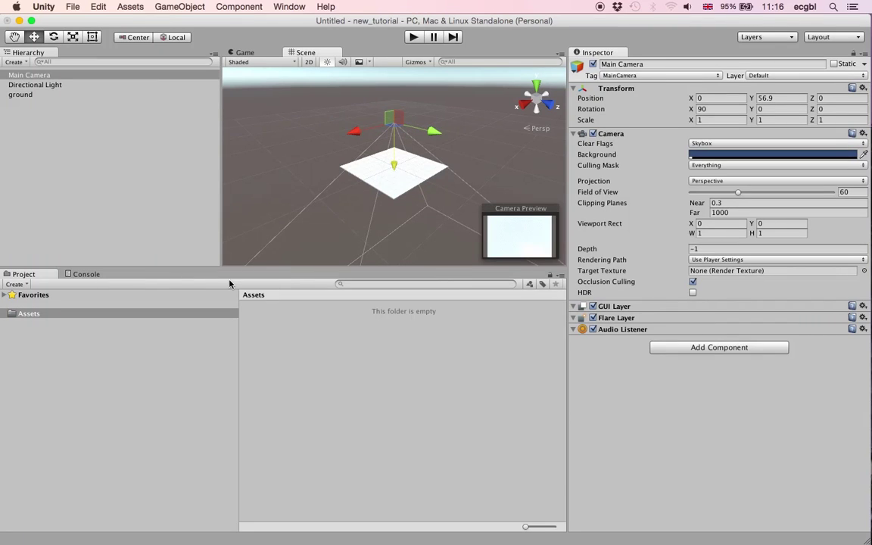
click(16, 284)
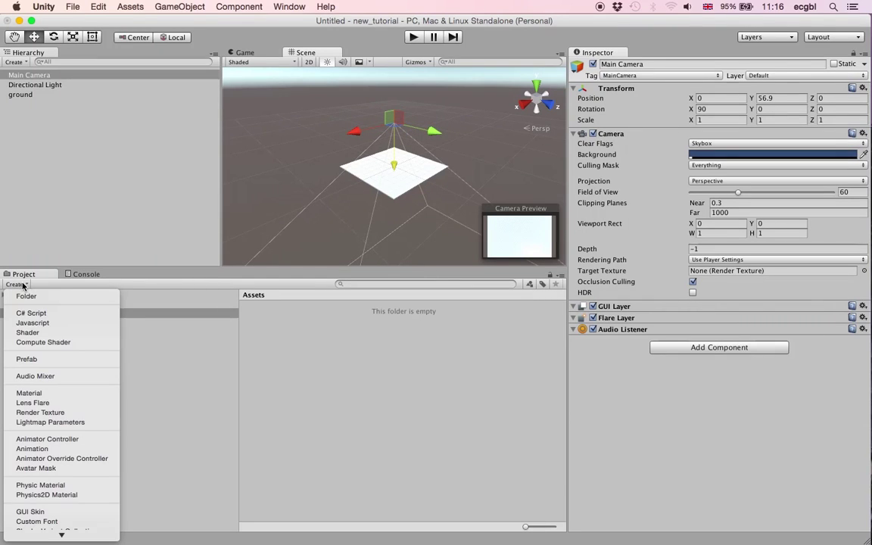
Step: Create a new material asset named 'green'
click(29, 393)
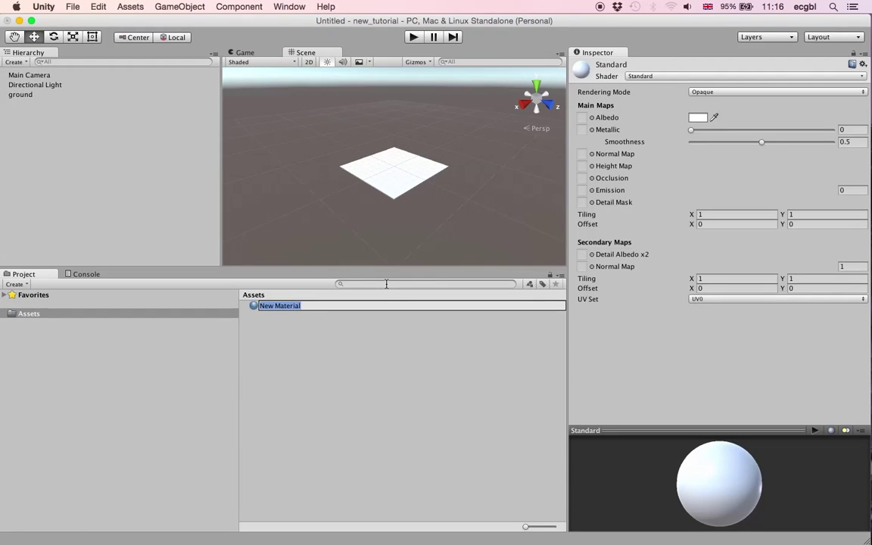
text(green)
key(Return)
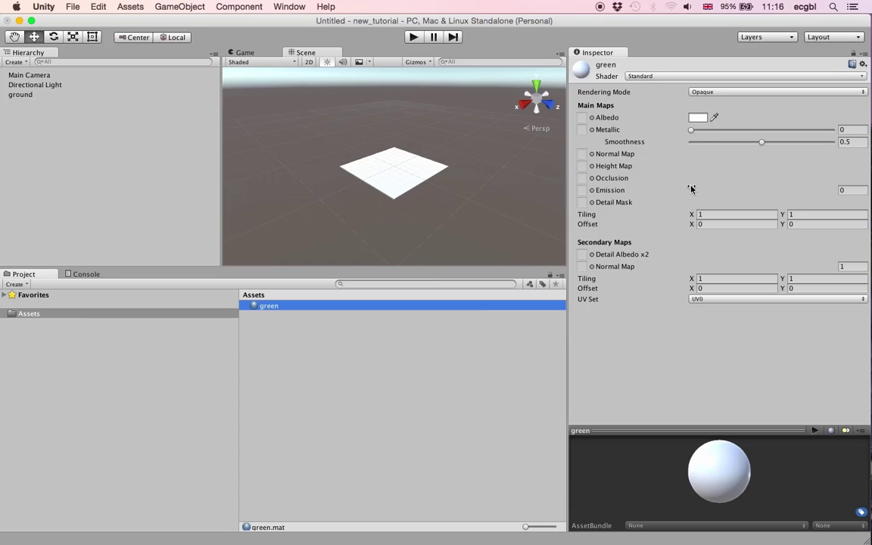
Step: Give the green material a mid-green albedo and apply it to the ground
click(699, 118)
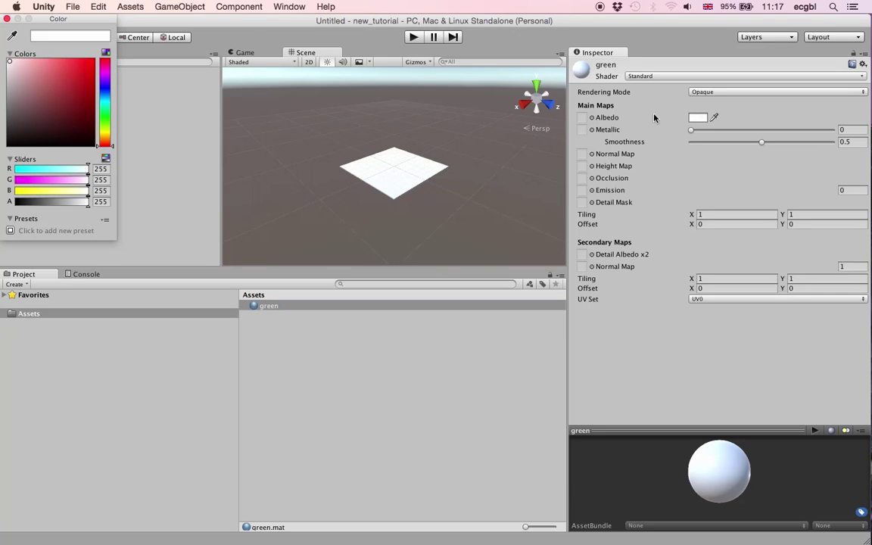
click(108, 108)
click(73, 84)
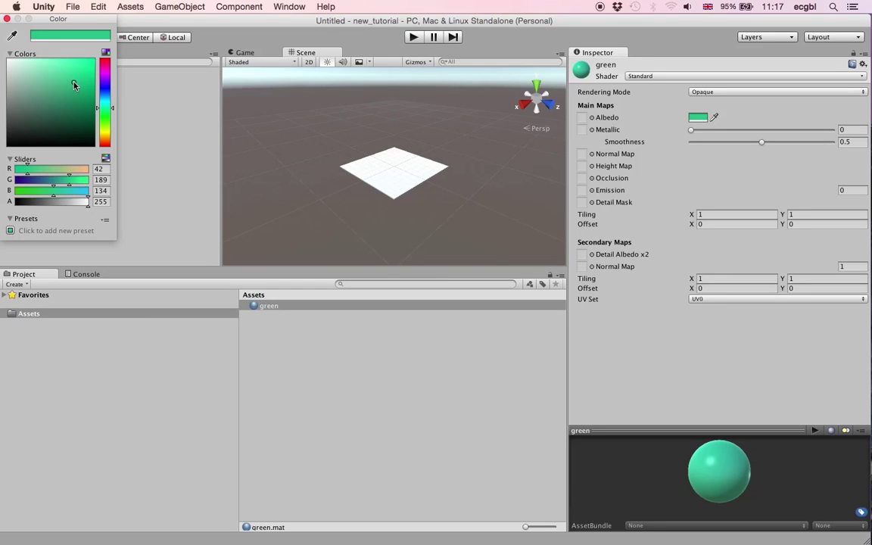
click(8, 19)
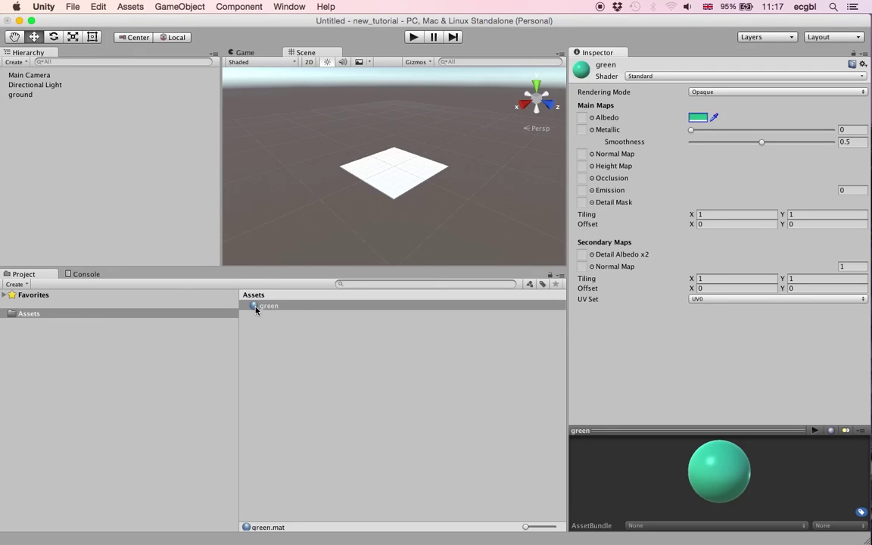
drag(256, 309, 385, 175)
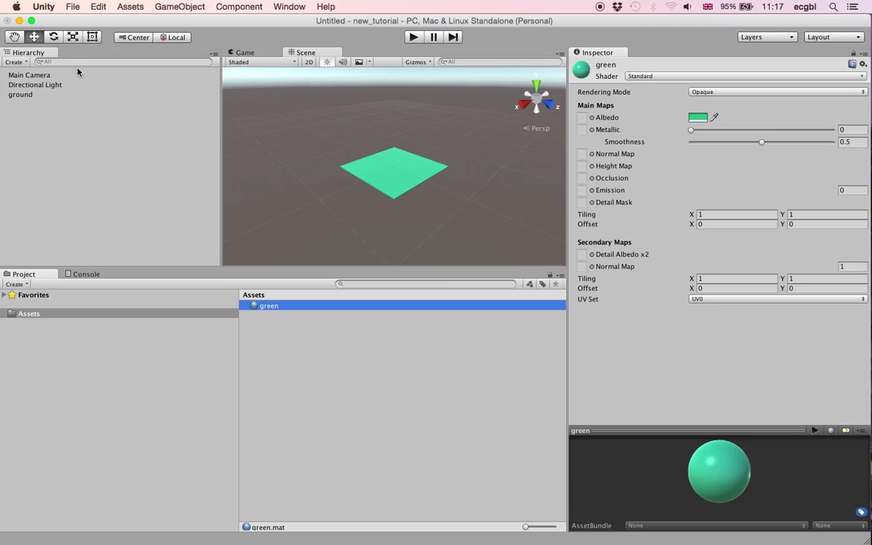
click(136, 6)
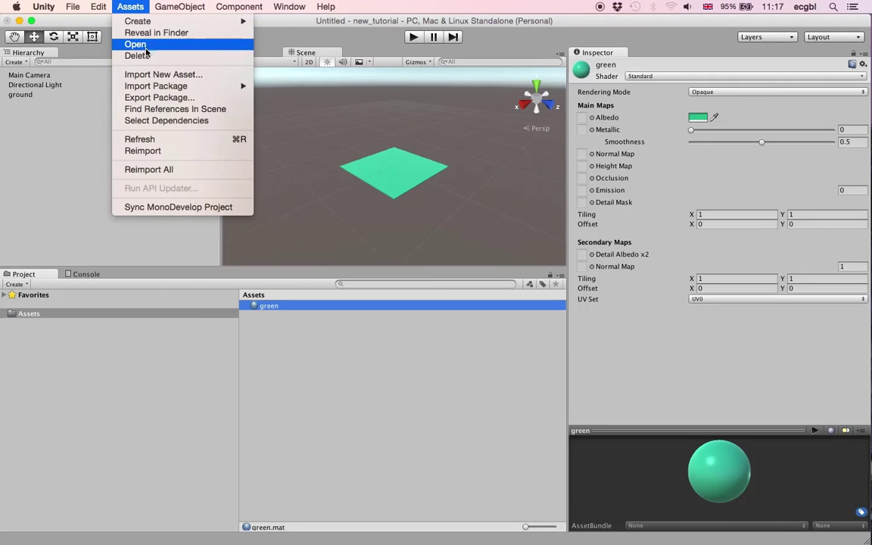
Step: Import the Characters standard asset package with all of its files
mouse_move(134, 84)
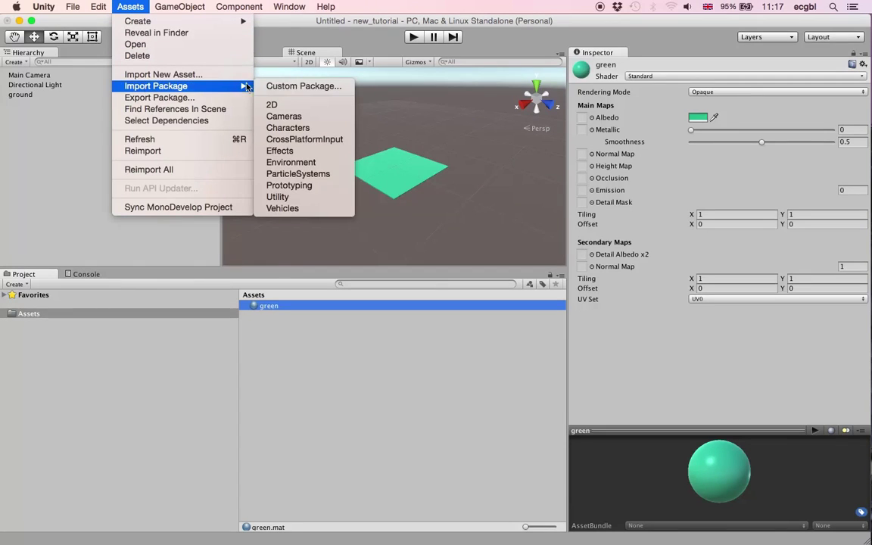
click(288, 128)
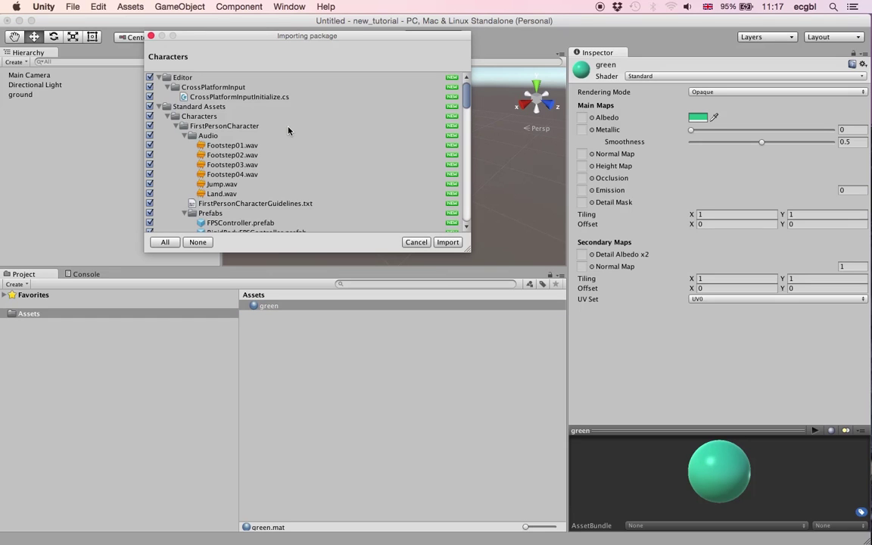
click(447, 241)
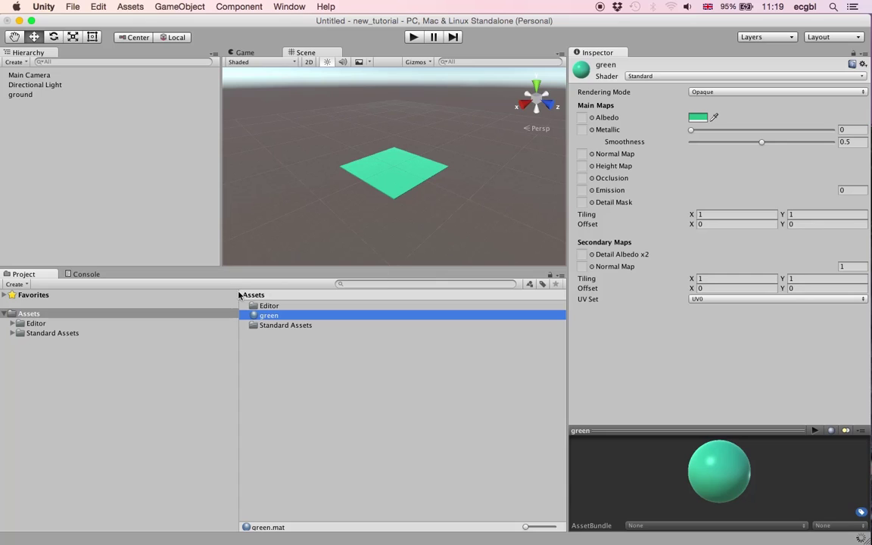
Step: Place the FPSController prefab from Standard Assets onto the green ground
click(13, 333)
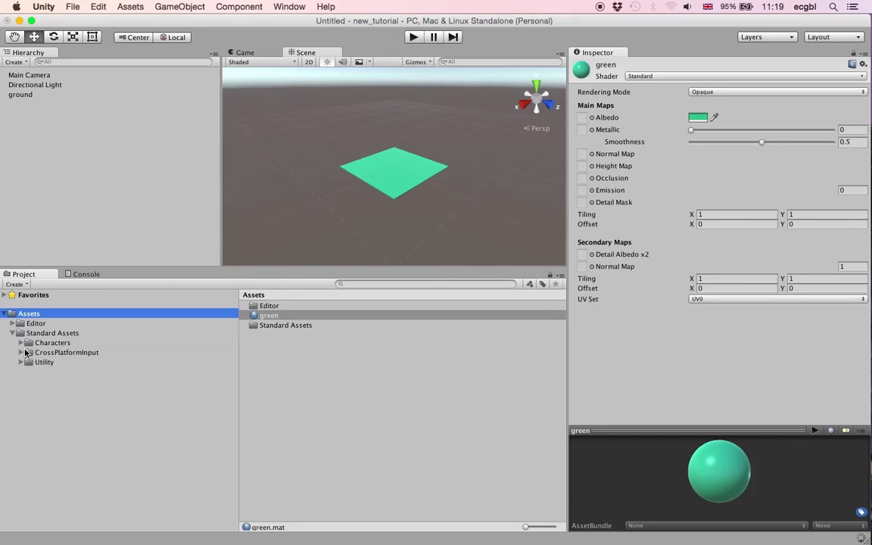
click(21, 342)
click(53, 354)
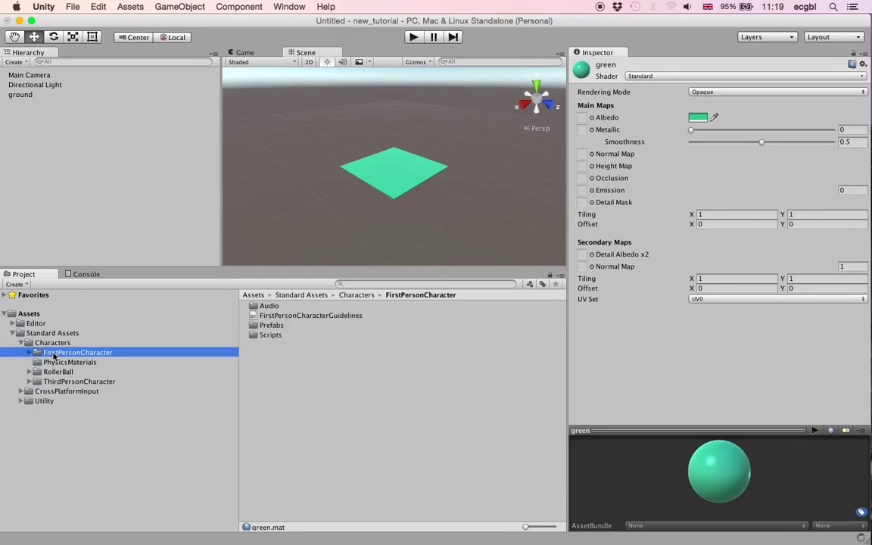
click(28, 352)
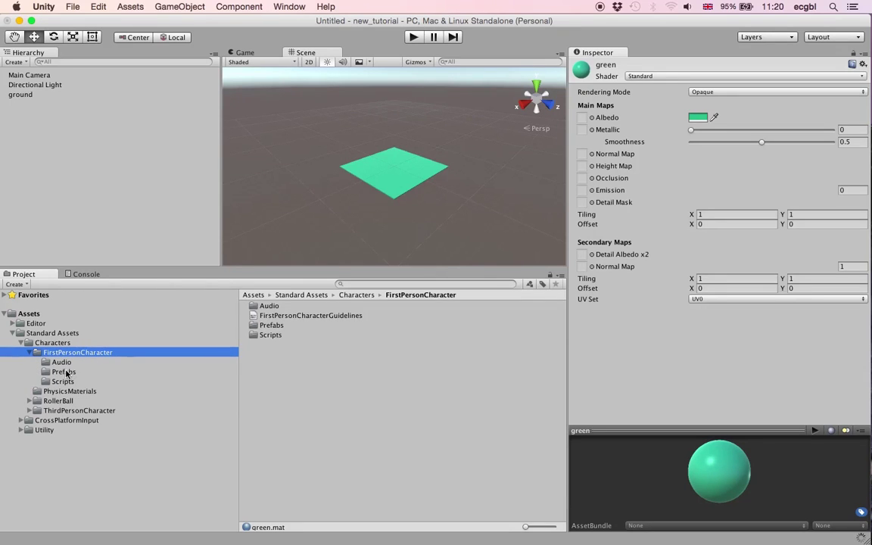
click(67, 372)
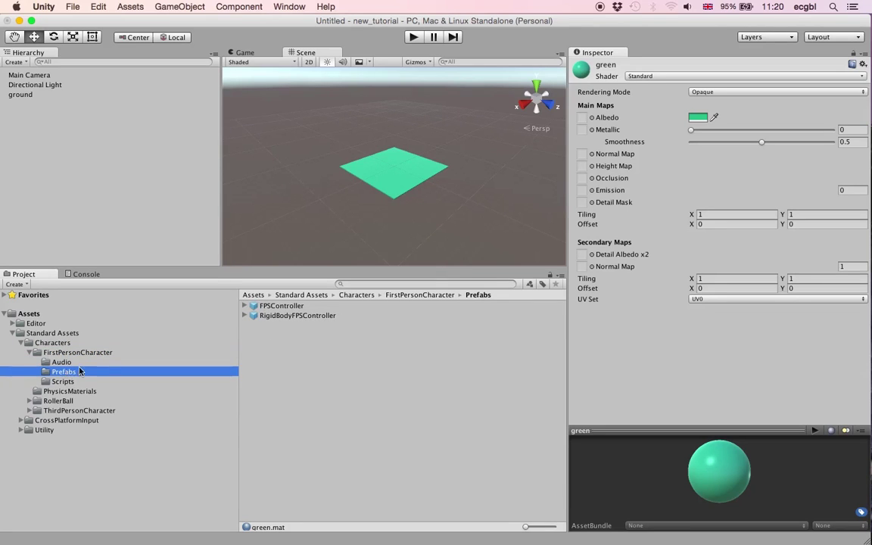
drag(262, 309, 389, 168)
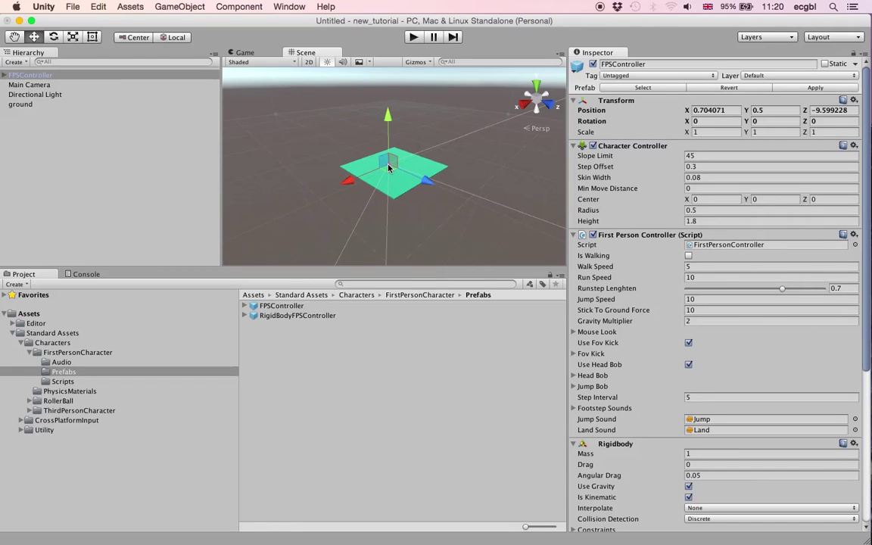
Step: Disable the Main Camera, then run and stop a first-person Play-mode test
click(44, 84)
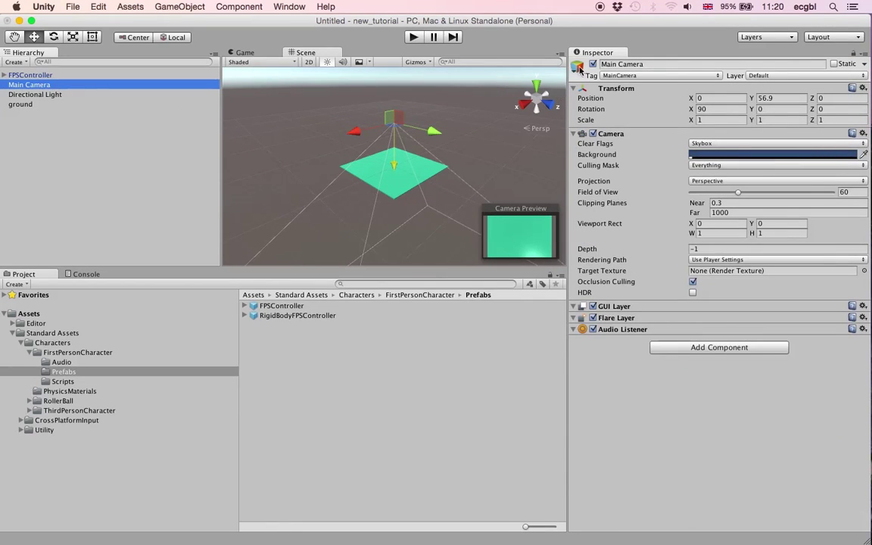
click(593, 64)
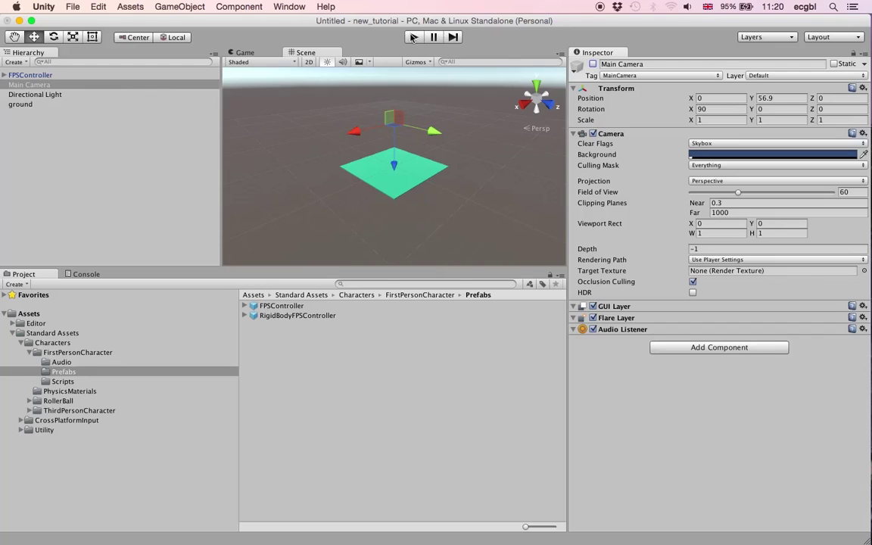
click(414, 37)
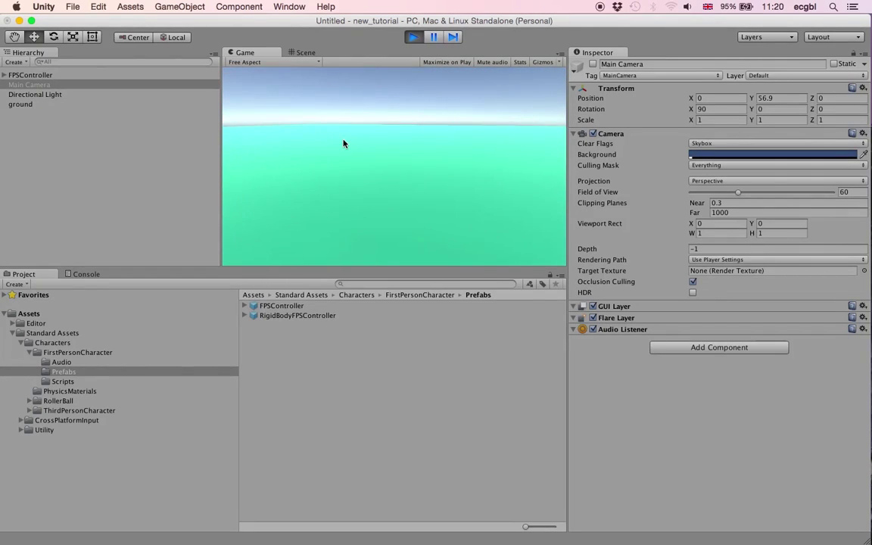
key(super+p)
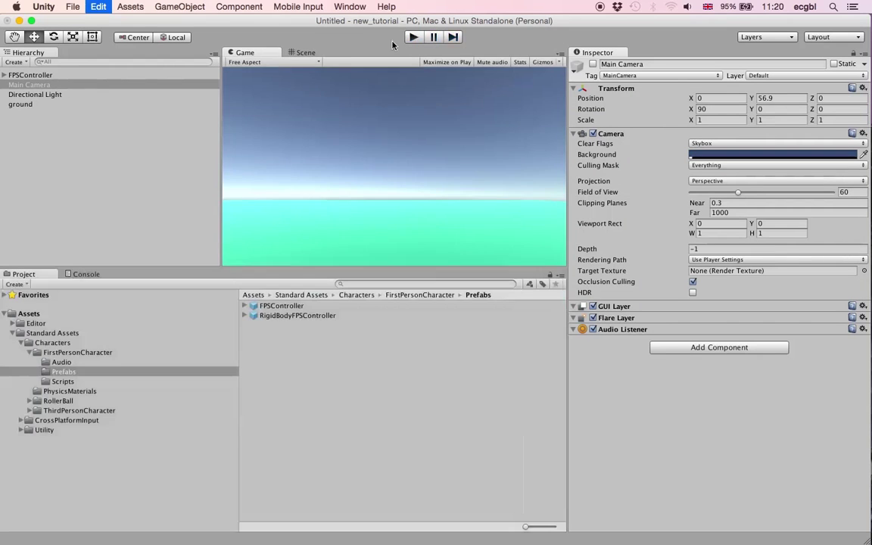
click(40, 76)
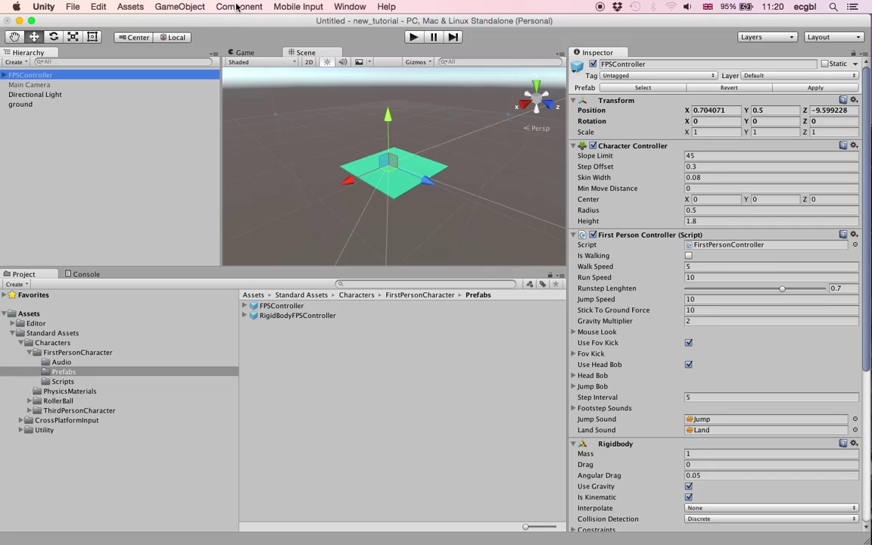
Step: Add a cube, raise it to 0, 1.32, 0 above the ground, and enter Play mode
click(189, 8)
mouse_move(195, 44)
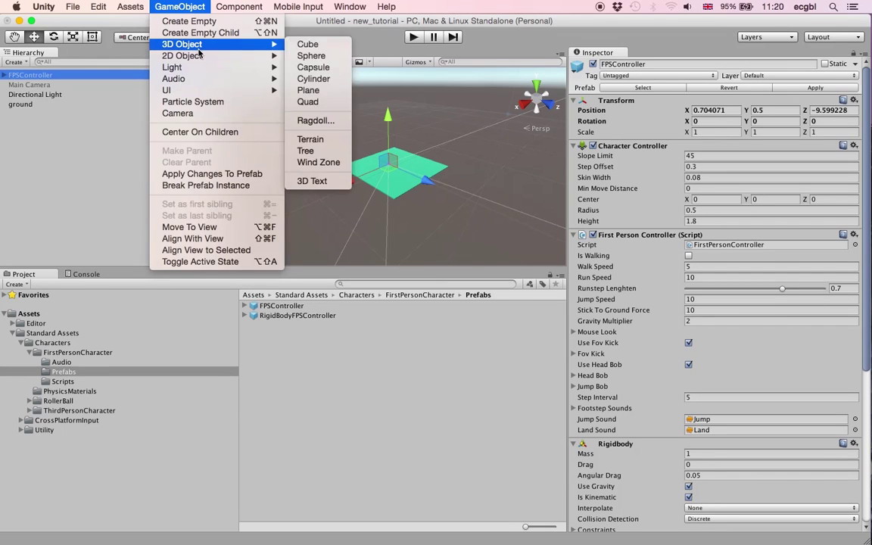
click(311, 44)
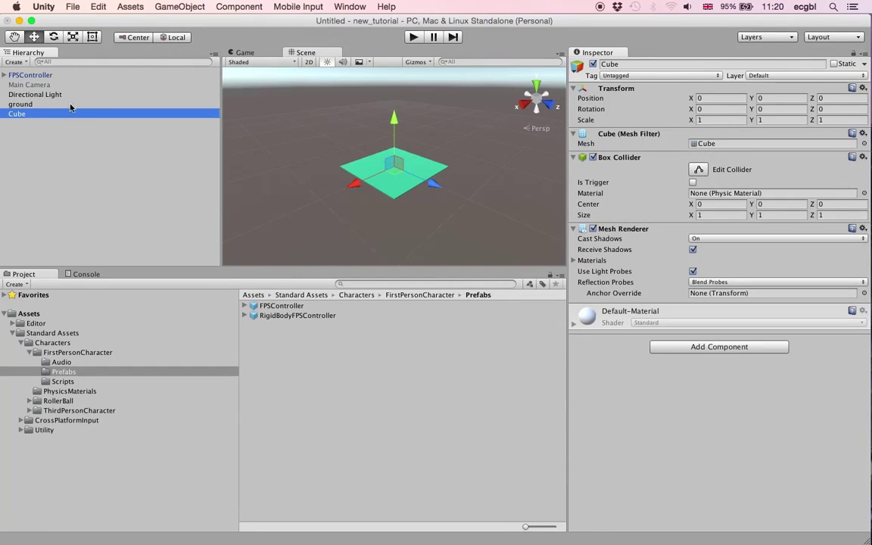
double_click(35, 114)
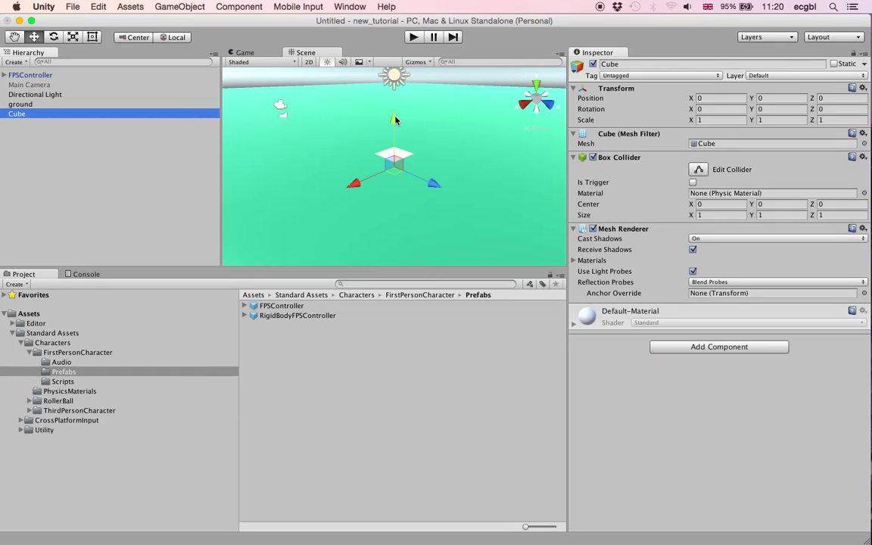
drag(397, 128, 400, 88)
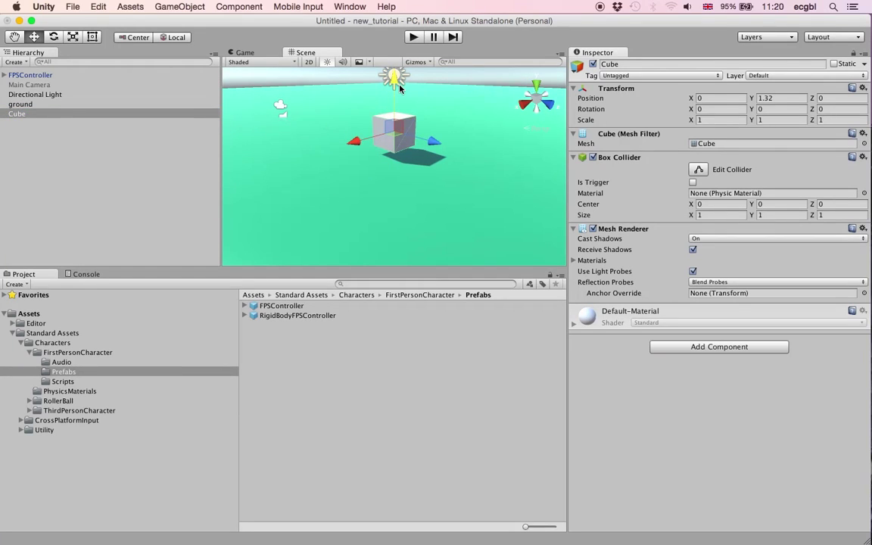
click(412, 37)
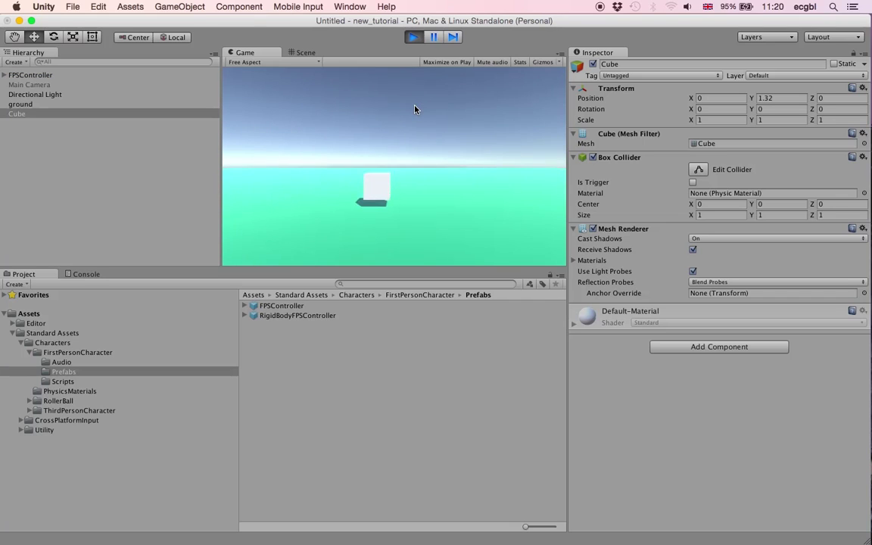
Step: Walk around the cube with W, S and A, then stop Play mode
key(w)
key(s)
key(a)
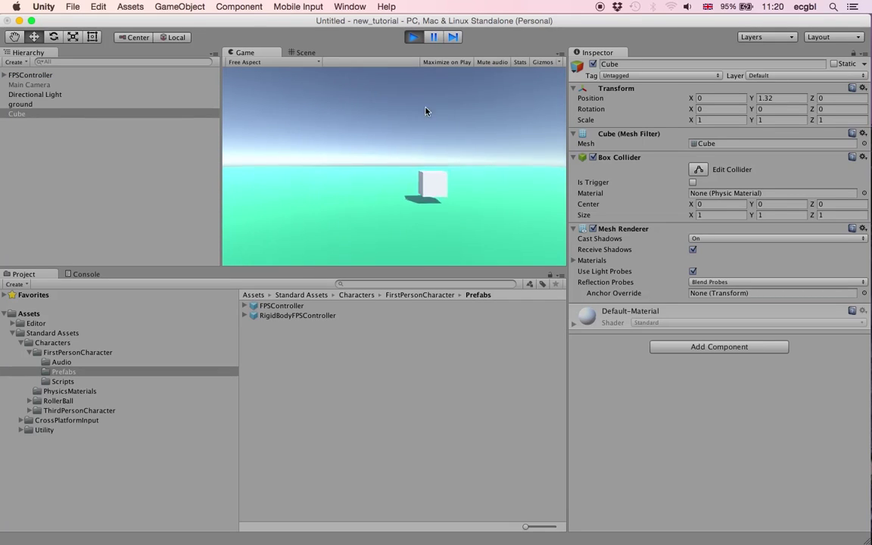
key(w)
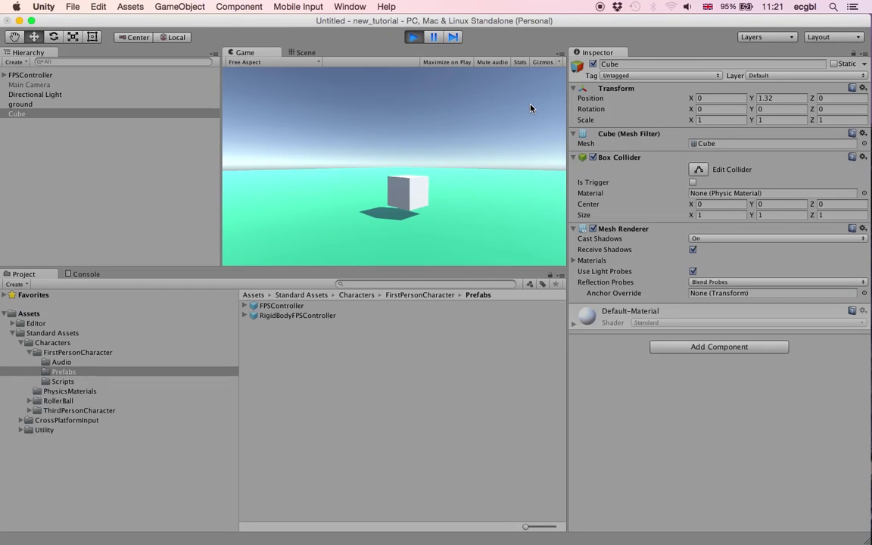
key(super+p)
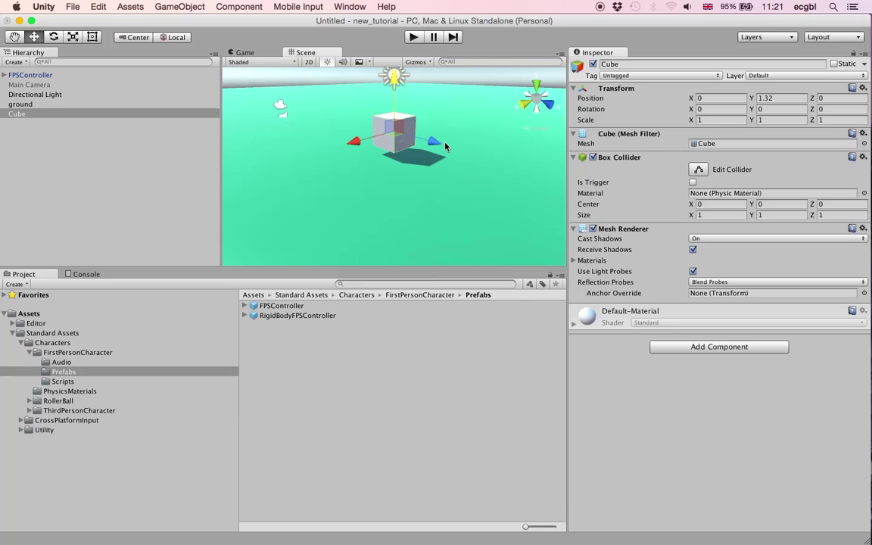
Step: Duplicate the Cube to make copies at 0, 1.32, 0
click(28, 113)
key(super+d)
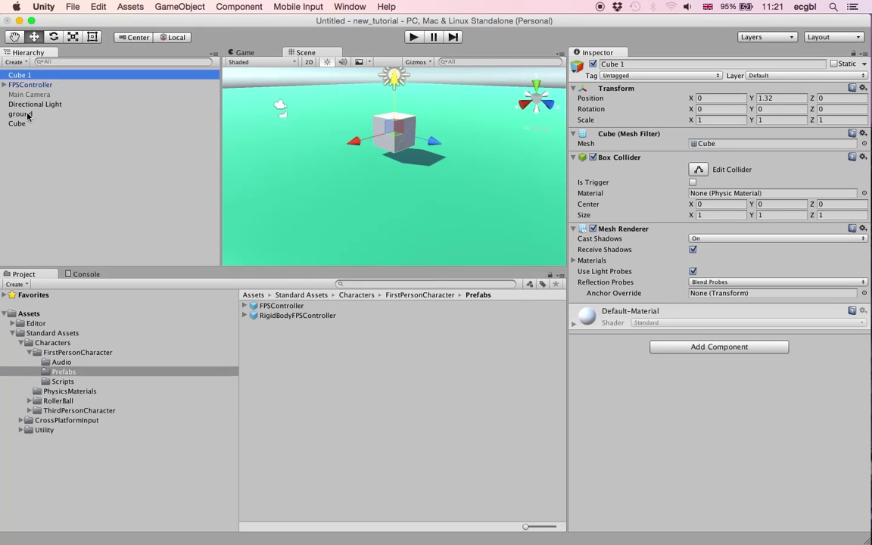
key(super+d)
key(super+d)
key(super+d)
Step: Move Cube 4 to Z 2.51, Cube 3 to X 2.61, and Cube 2 to X 2.32, Z 2.25
click(435, 147)
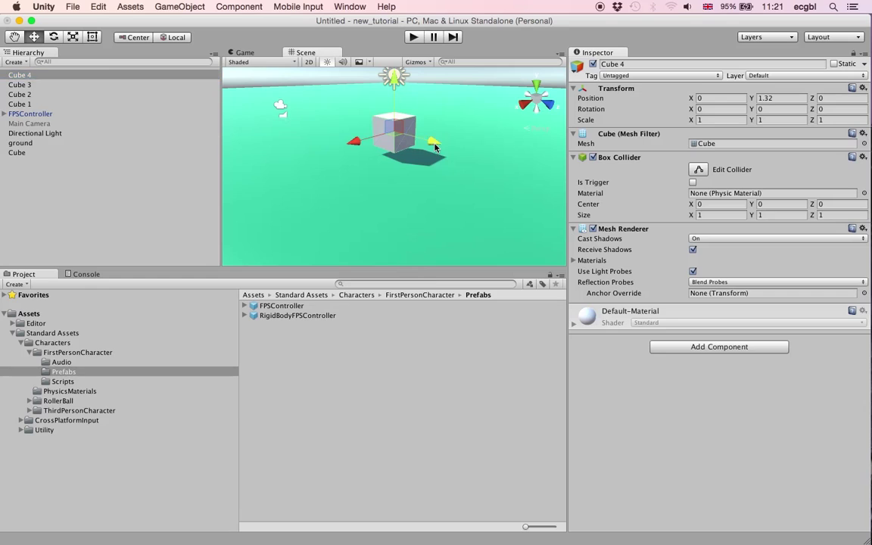
mouse_move(435, 148)
mouse_down()
mouse_move(484, 159)
mouse_move(439, 144)
mouse_up()
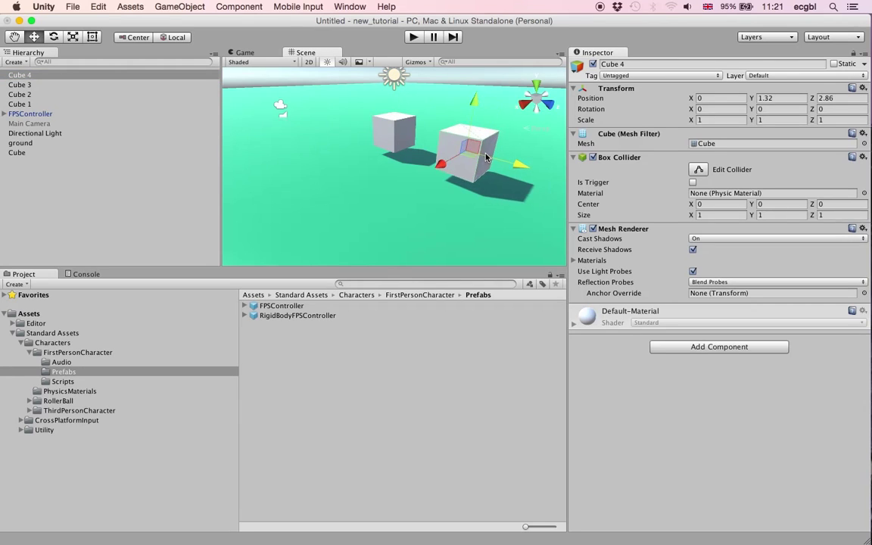
click(396, 131)
drag(311, 175, 299, 182)
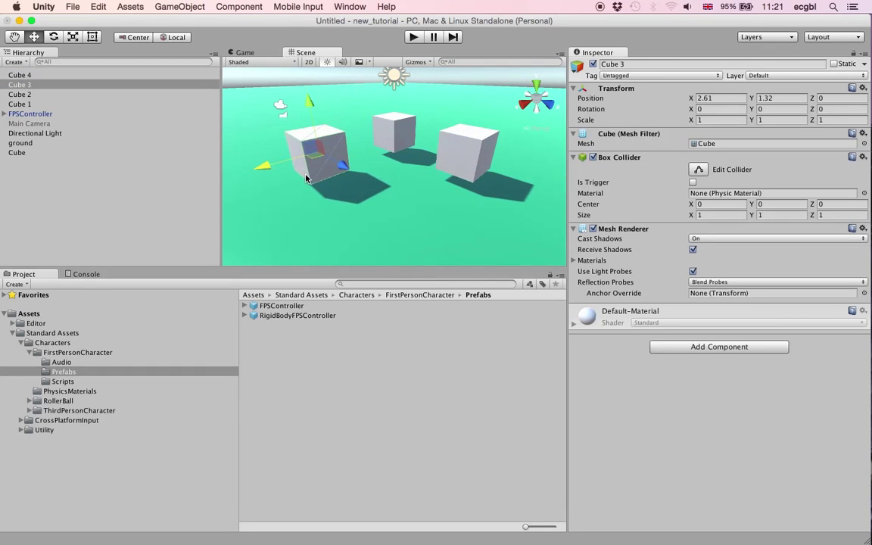
click(390, 129)
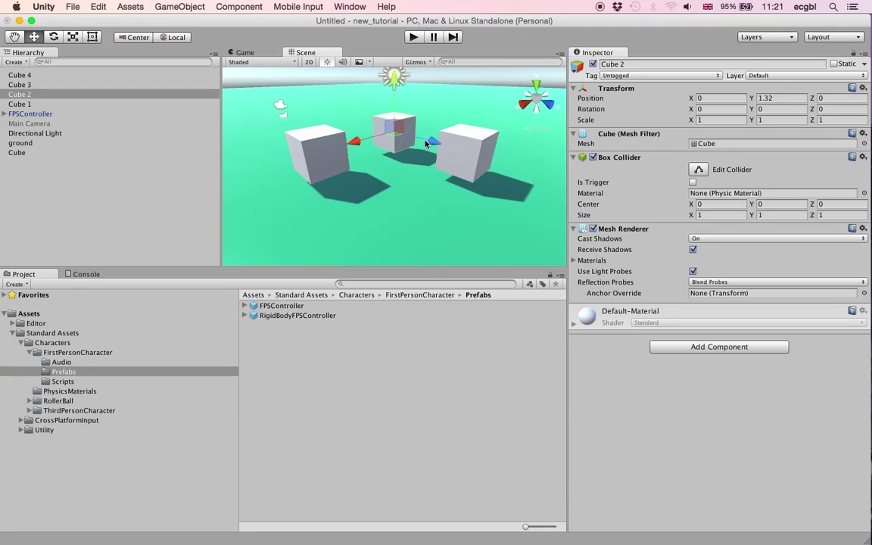
drag(396, 146, 396, 200)
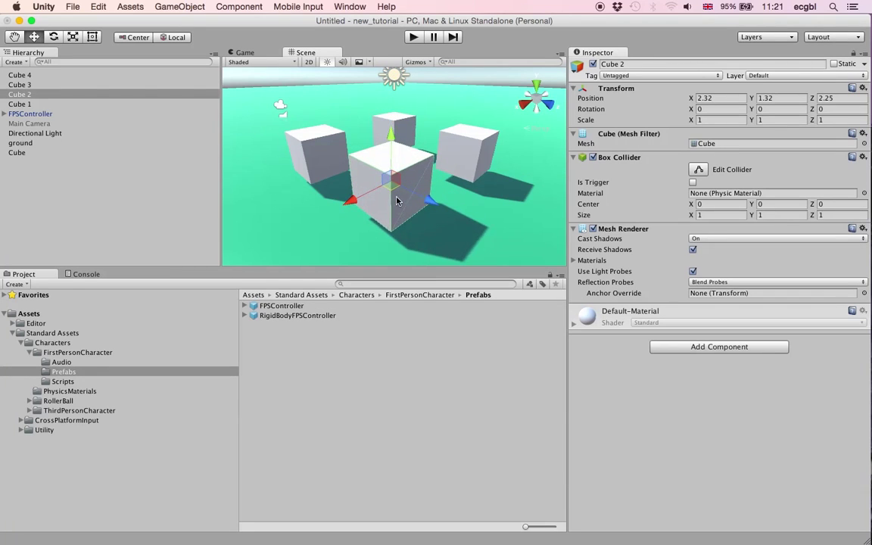
scroll(451, 191, down, 5)
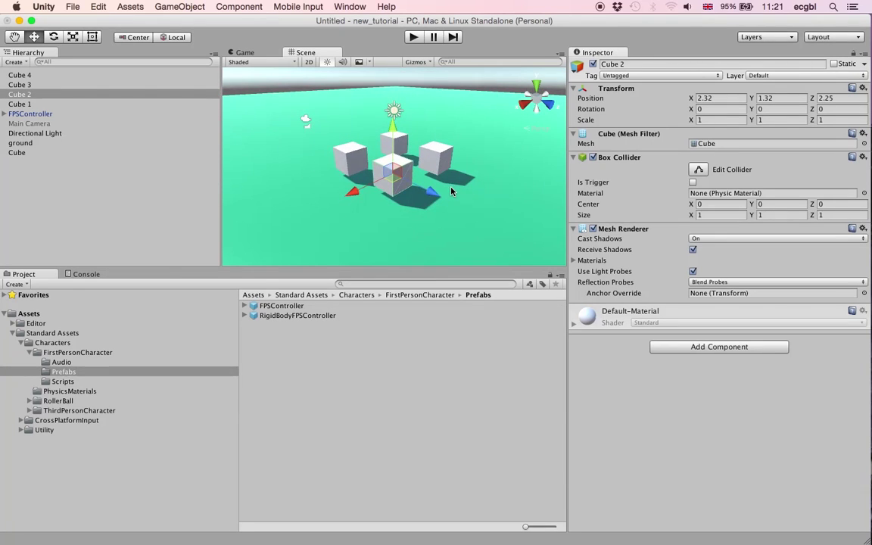
click(106, 184)
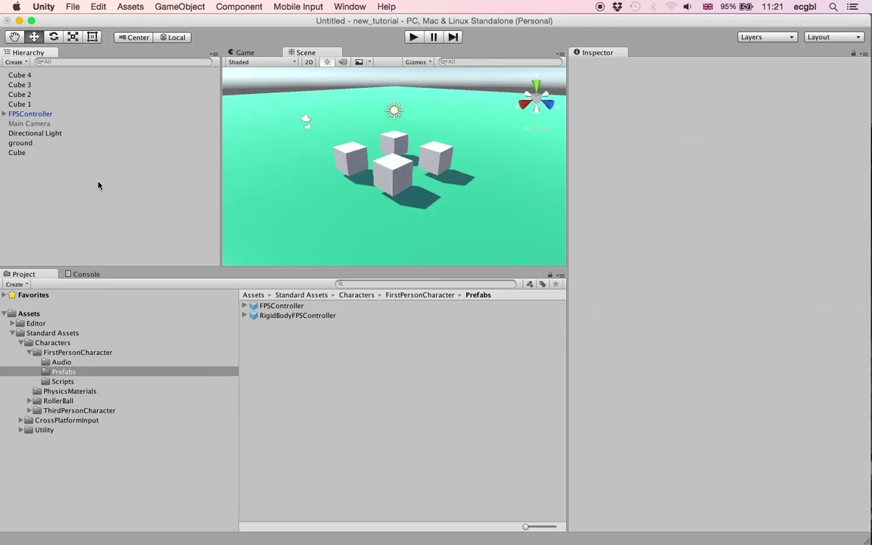
Step: Create a new Camera object at position 0, 0, 0
click(168, 7)
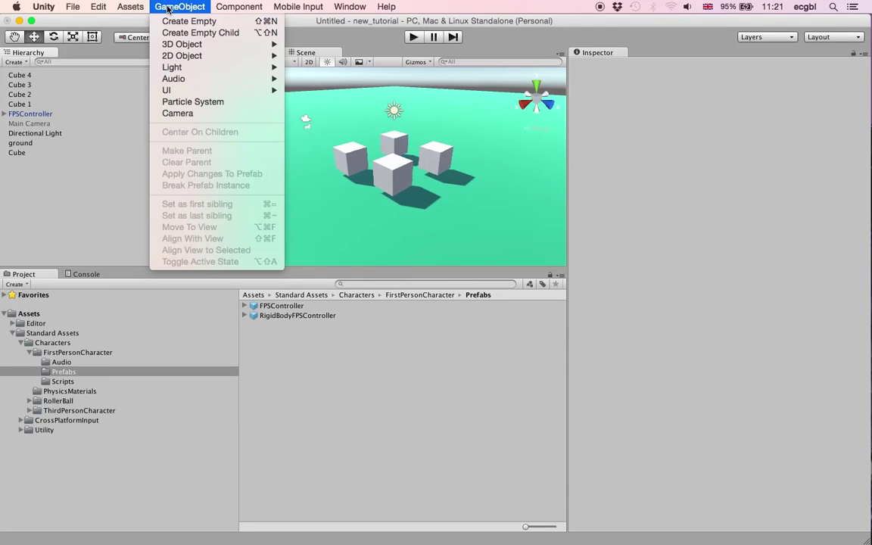
click(188, 113)
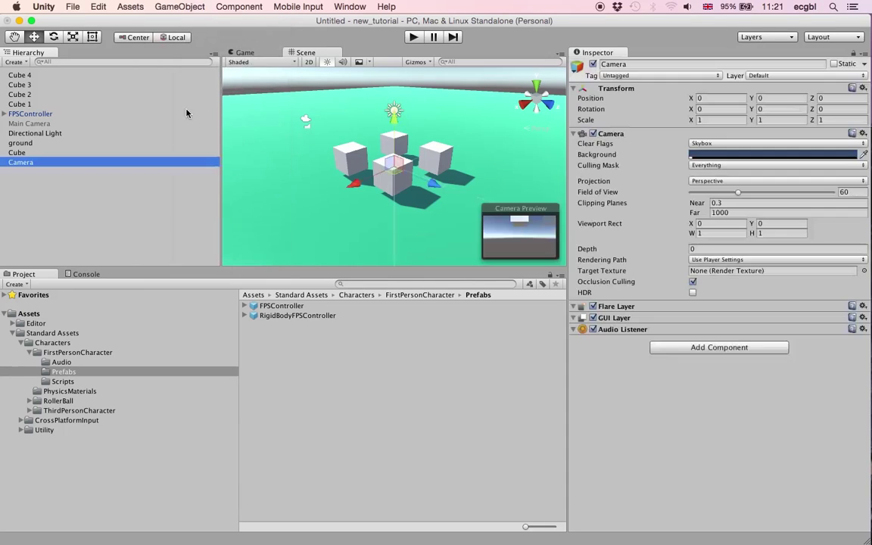
Step: Rename the new camera to 'from_above'
click(28, 163)
text(from_above)
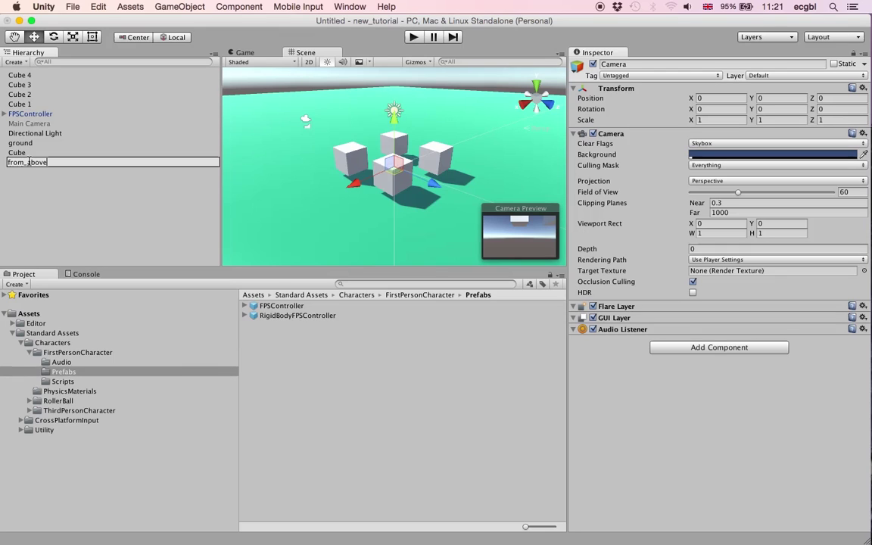
key(Return)
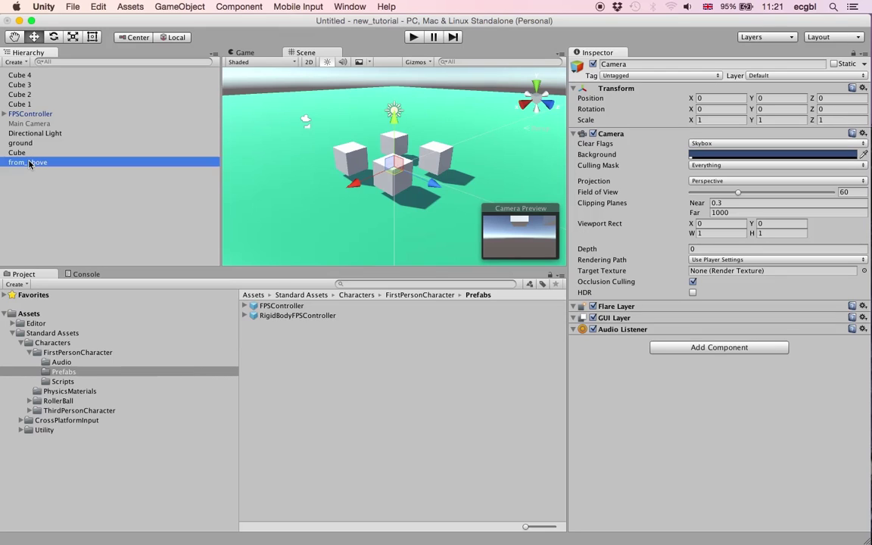
Step: Rotate from_above 90 on X and raise it to Y 9.26
click(708, 108)
text(90)
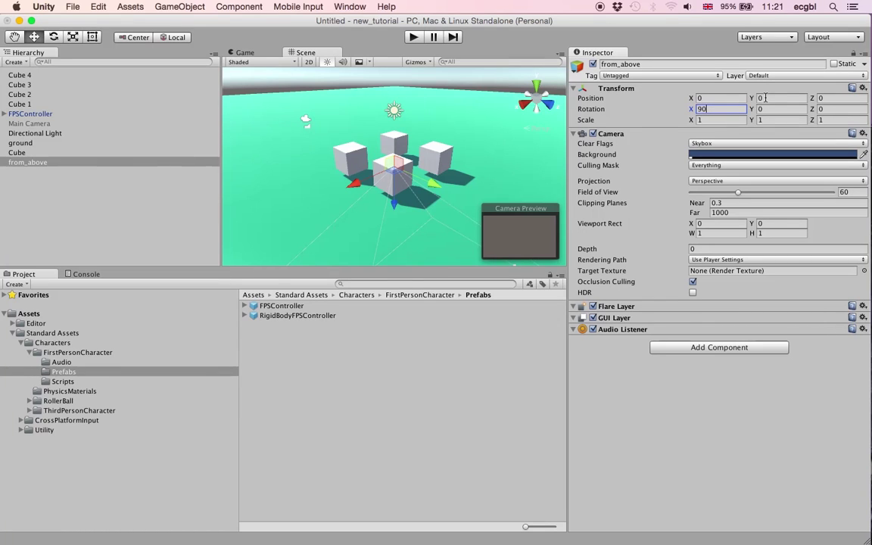
click(752, 99)
drag(752, 99, 860, 103)
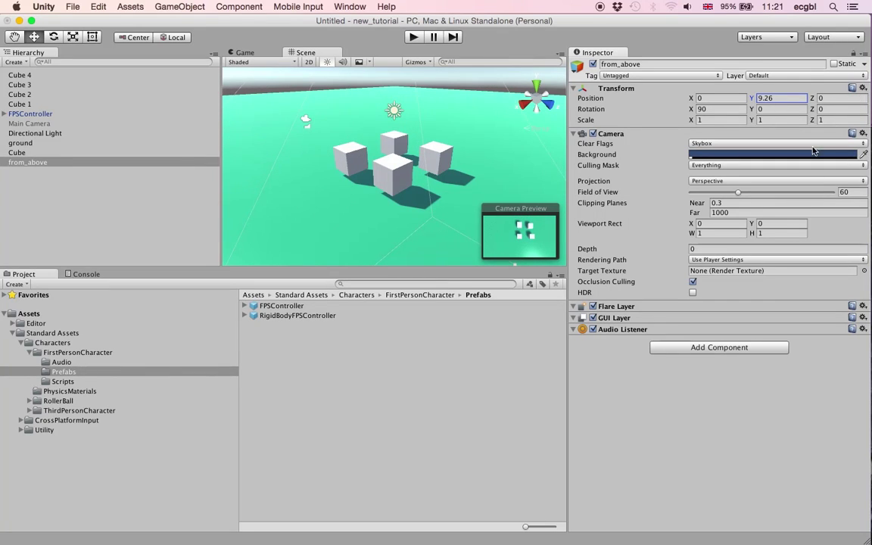
Step: Set the camera's Viewport Rect width and height to 0.25
click(704, 233)
text(.25)
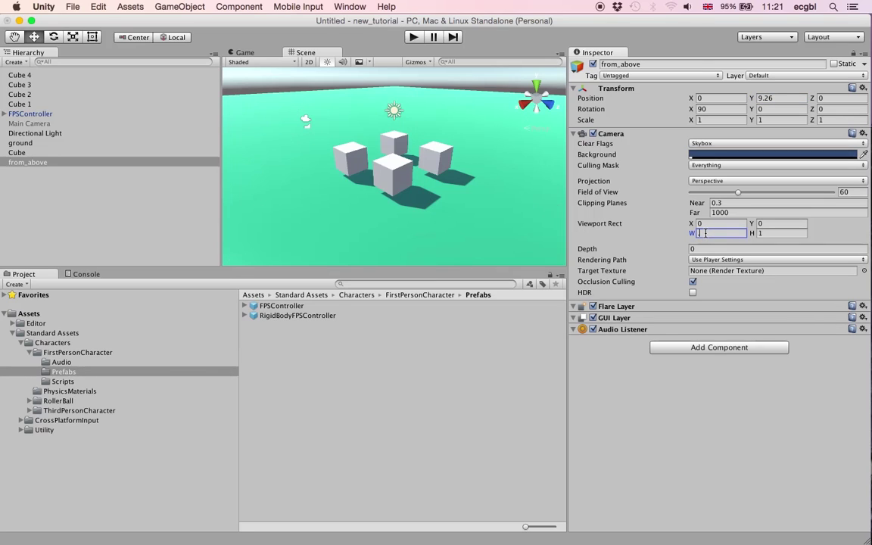
click(771, 234)
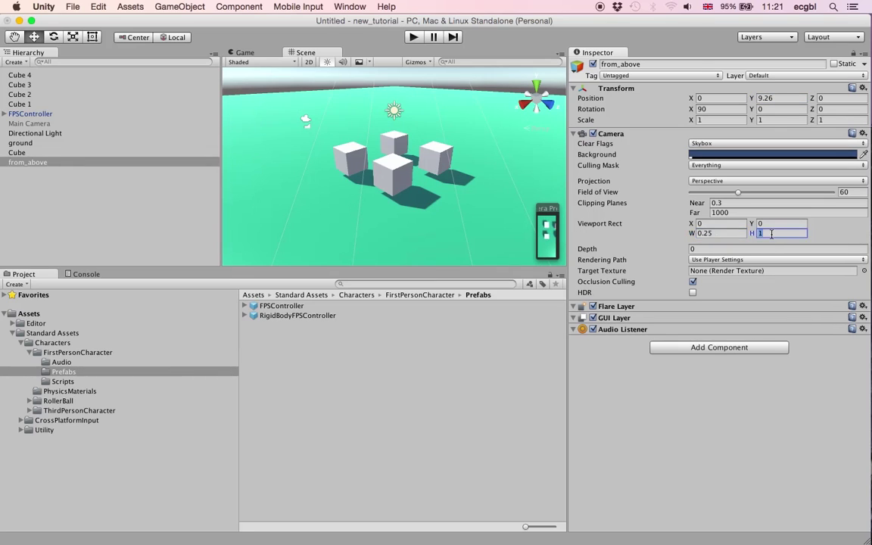
text(.25)
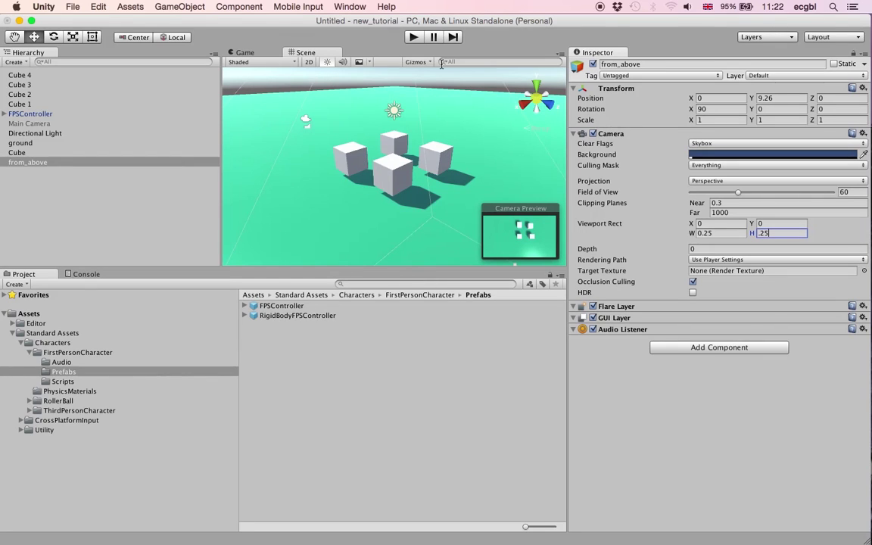
click(412, 37)
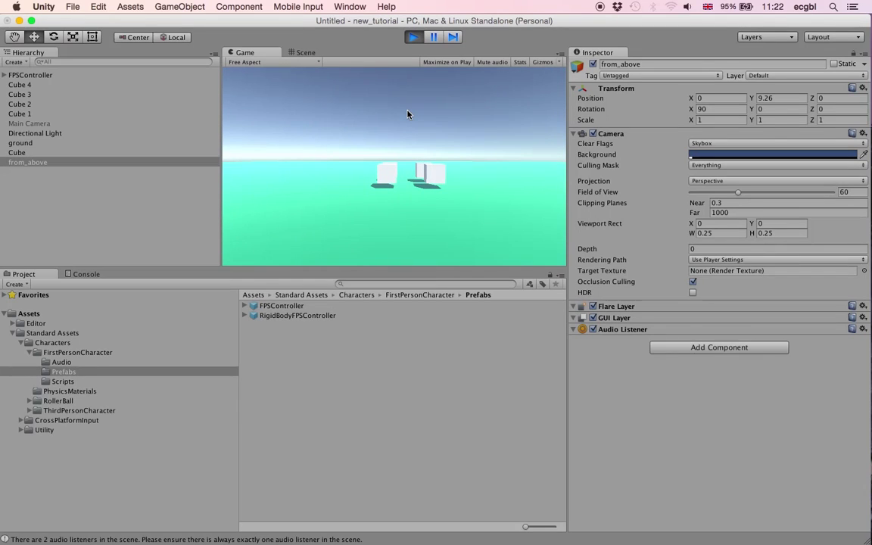
key(super+p)
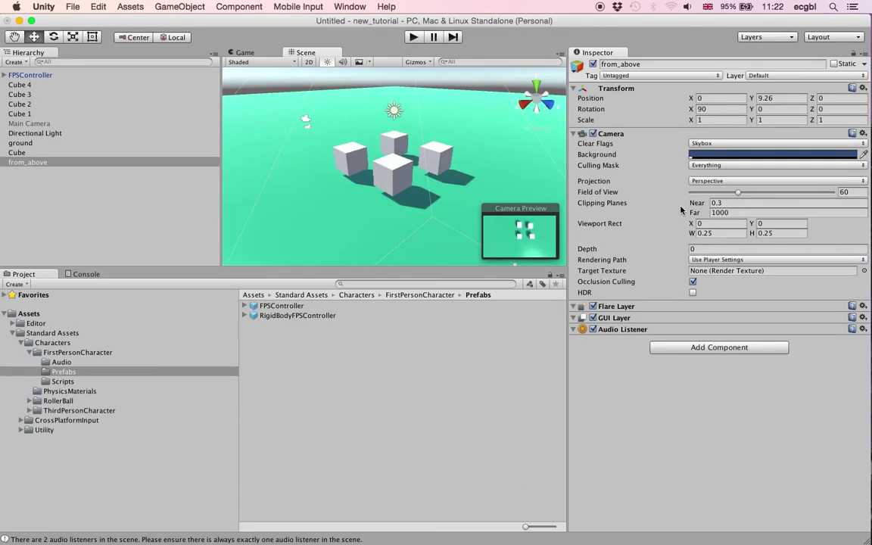
click(710, 248)
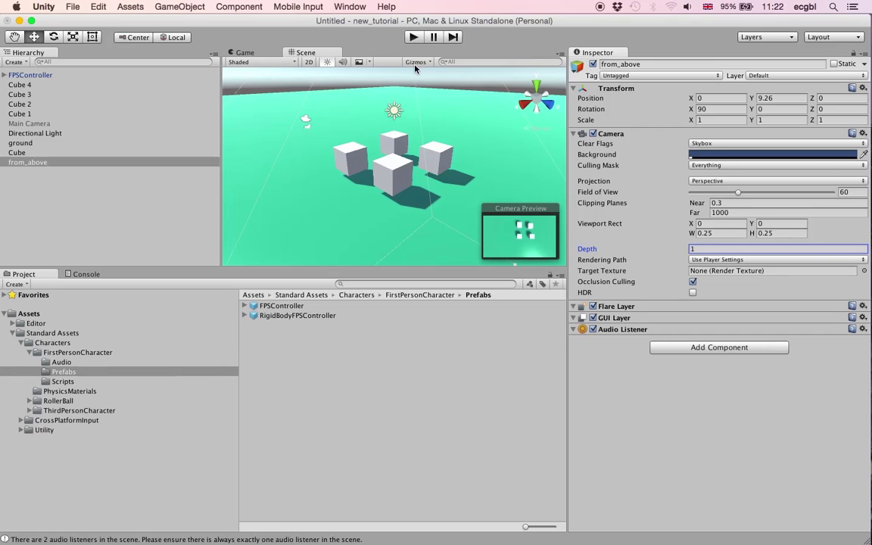
click(245, 52)
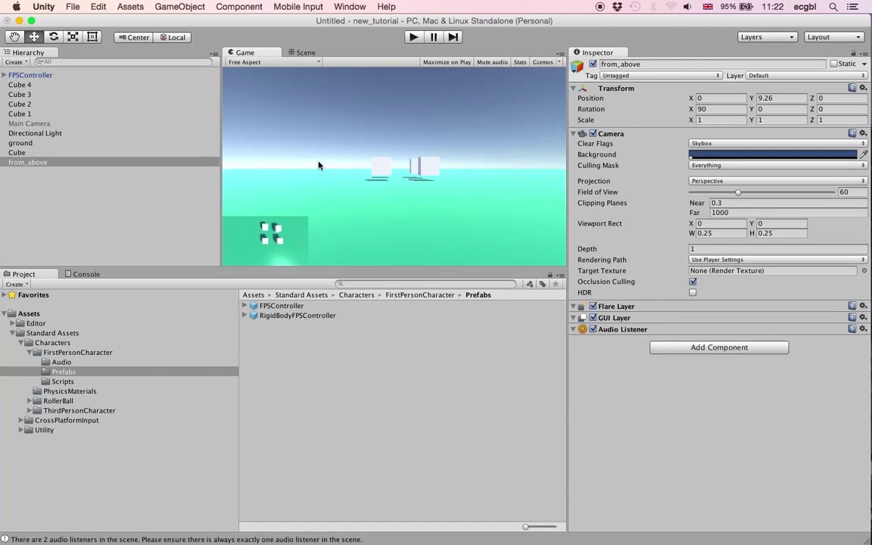
click(314, 53)
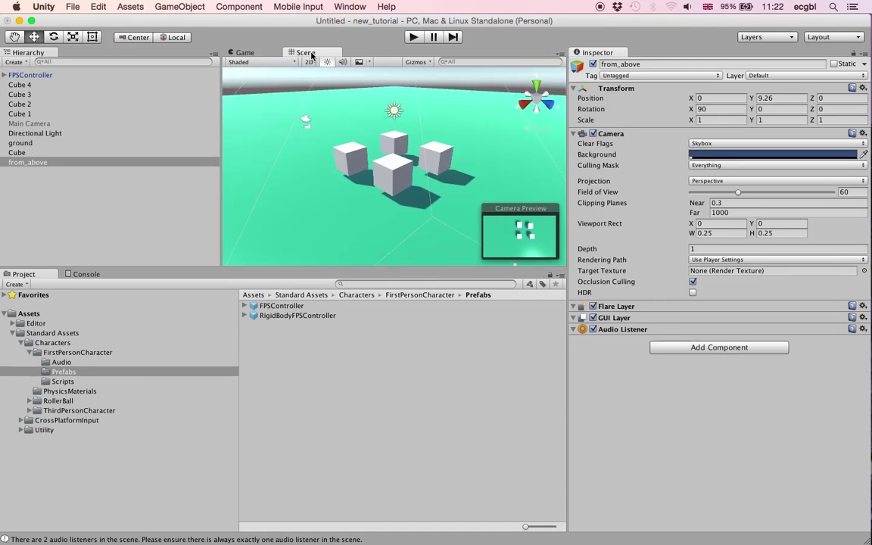
click(243, 49)
click(306, 53)
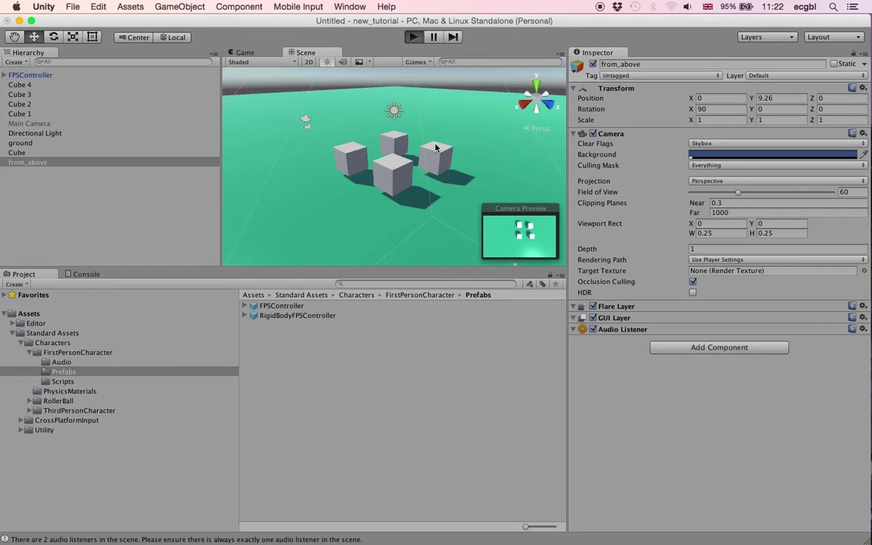
key(super+p)
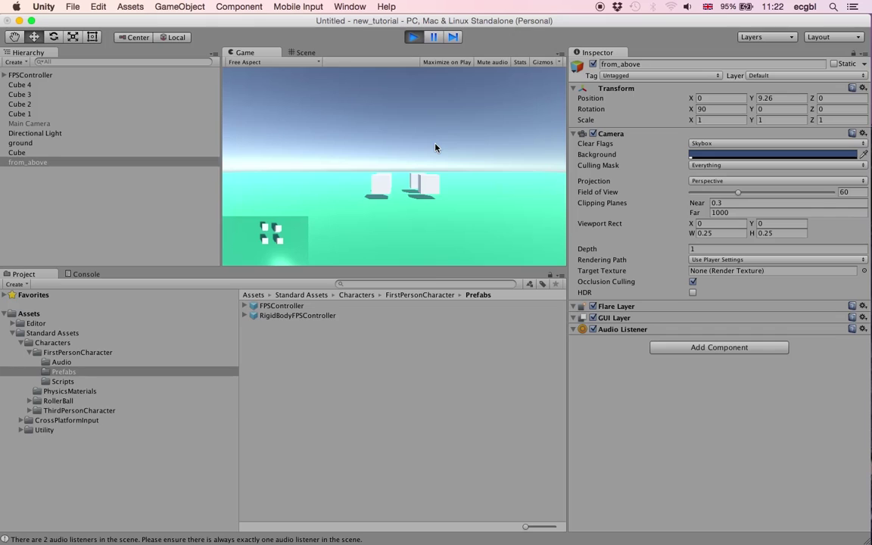
key(w)
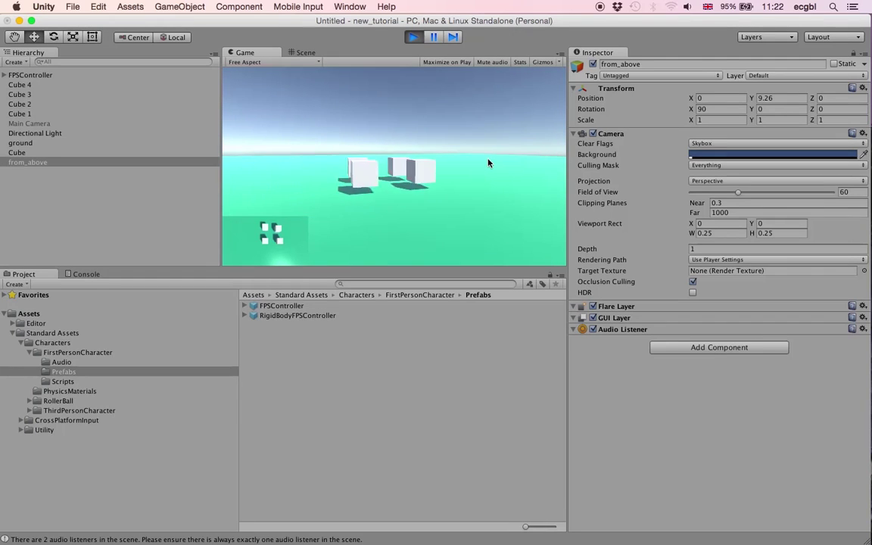
key(s)
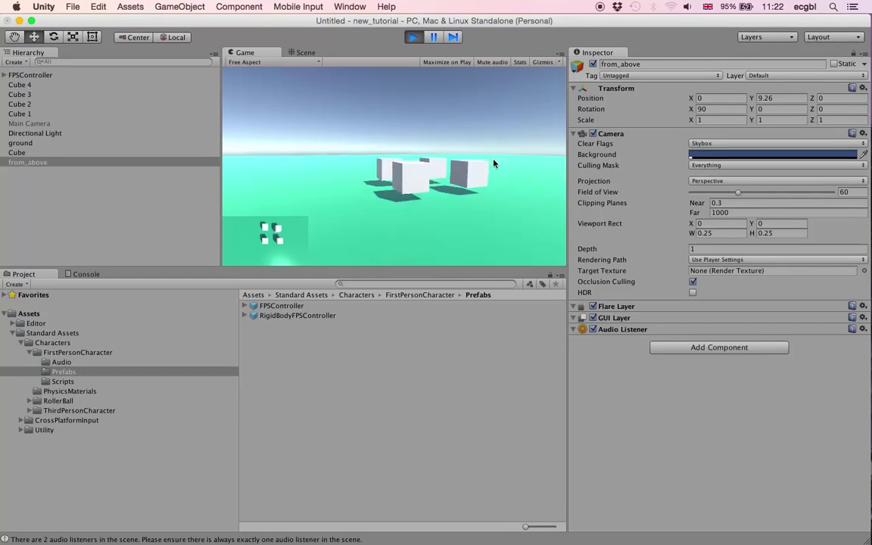
key(d)
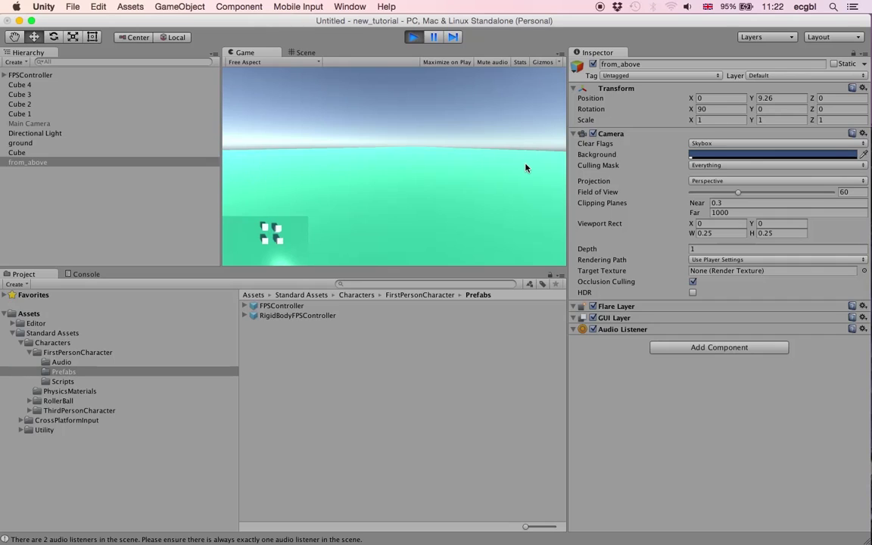
key(a)
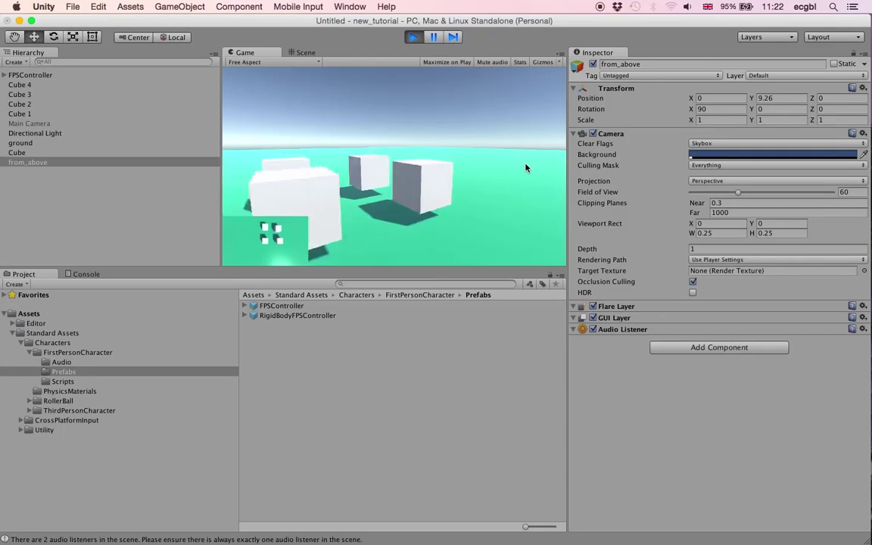
key(super+p)
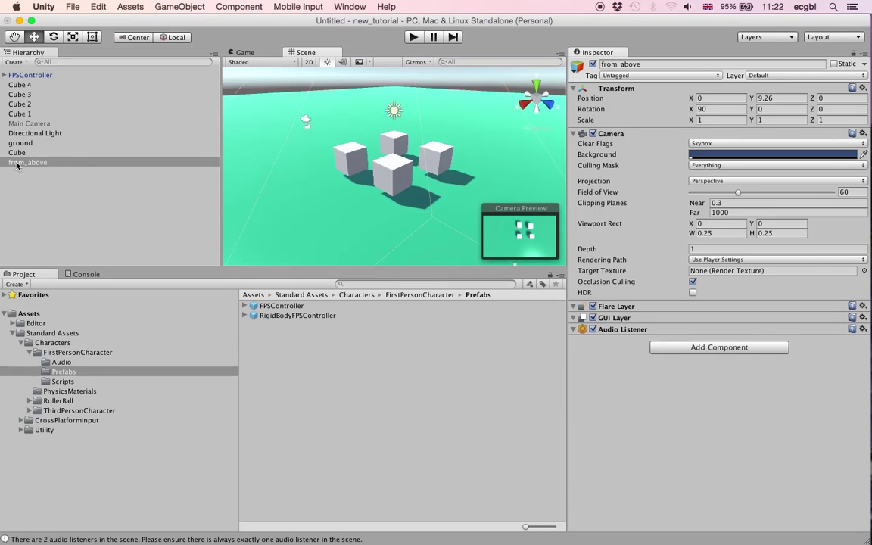
Step: Parent from_above under FPSController, set its Position X and Z to 0, and play the scene
drag(16, 165, 24, 76)
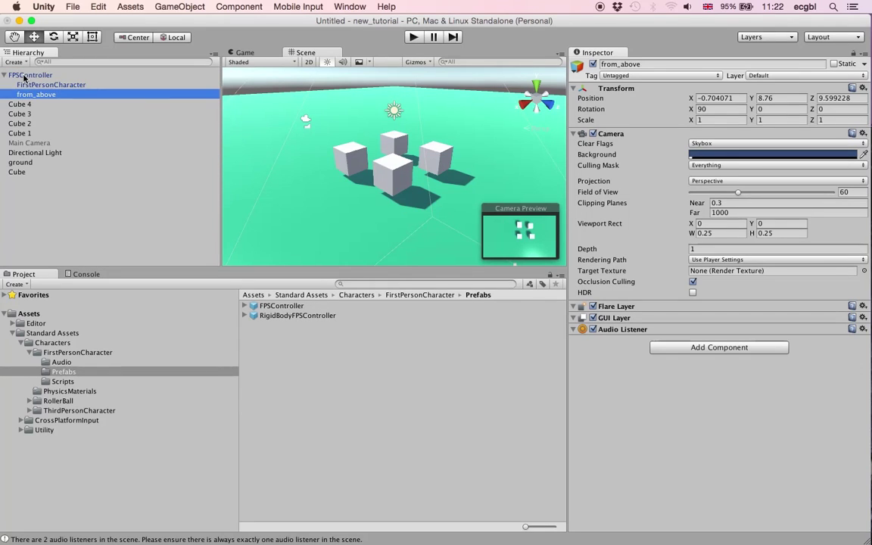
click(728, 98)
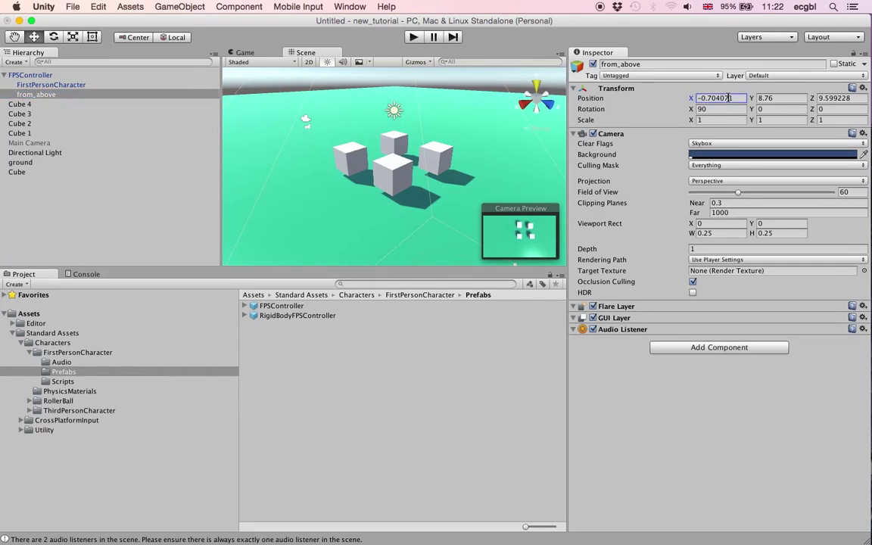
double_click(728, 97)
text(0)
key(Tab)
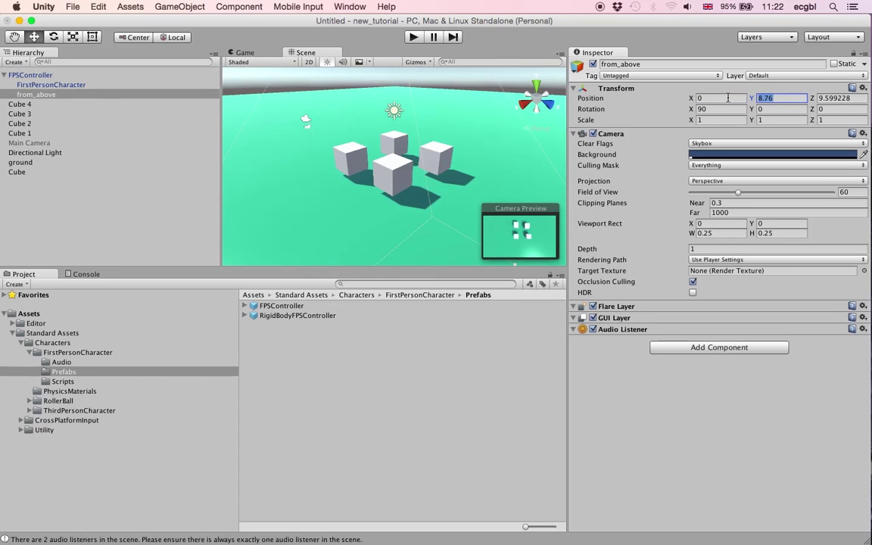
key(Tab)
text(0)
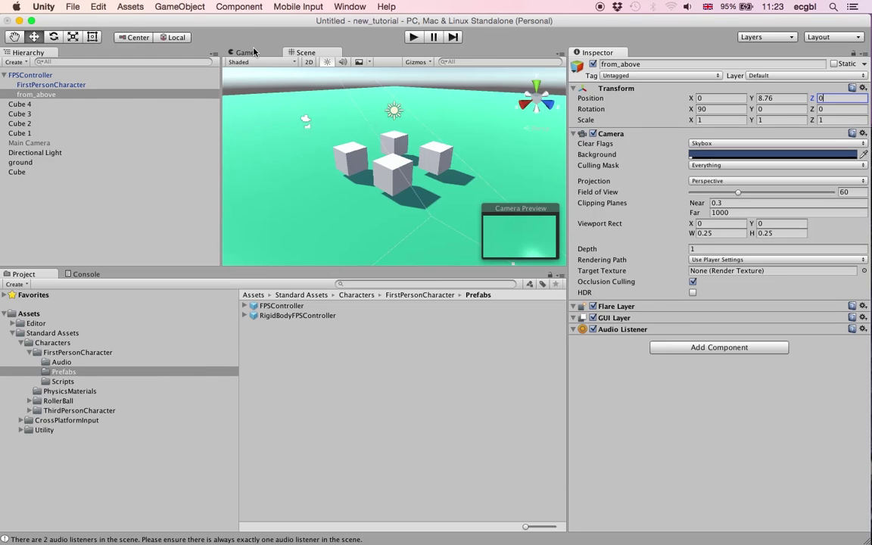
click(414, 36)
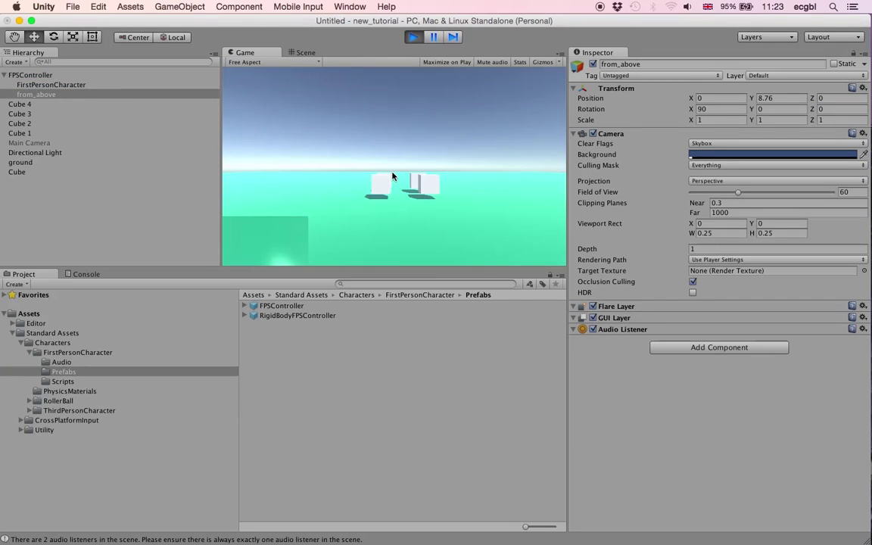
Step: Walk the player forward and back around the cubes, then stop Play mode
key(w)
key(w)
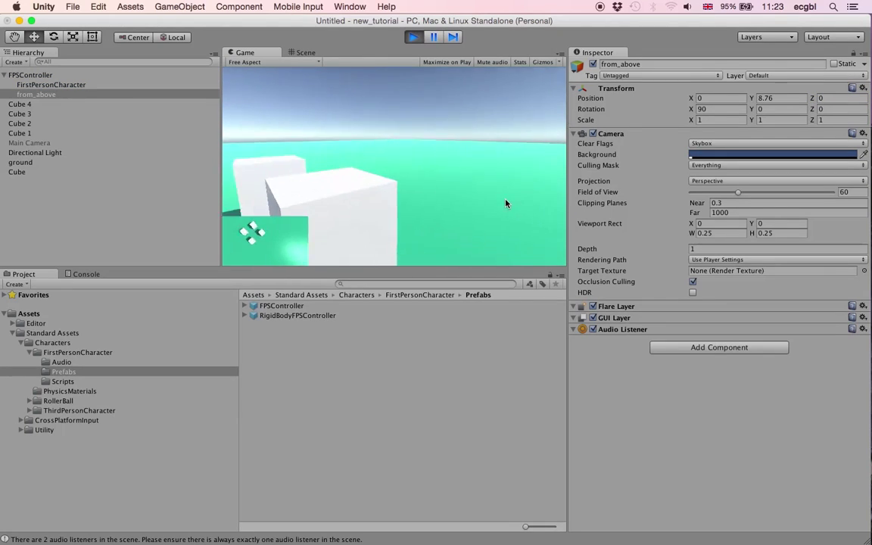
key(w)
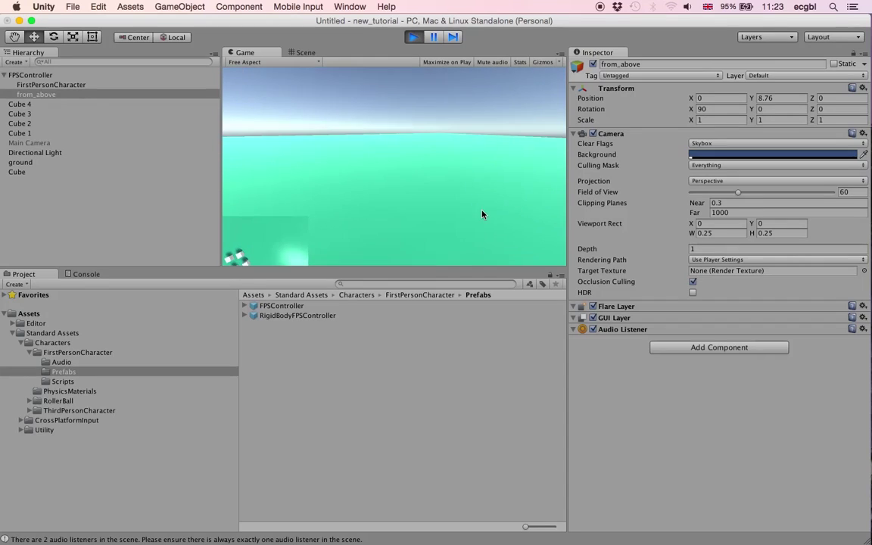
key(w)
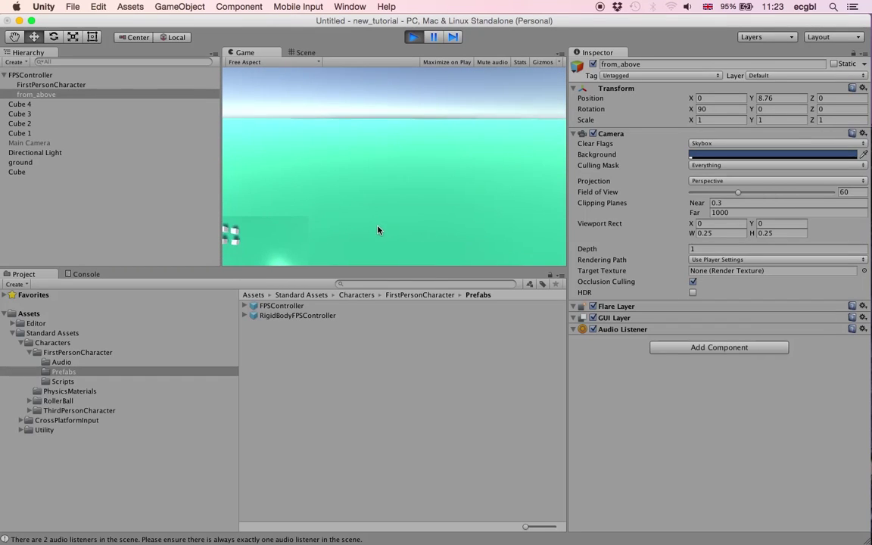
key(s)
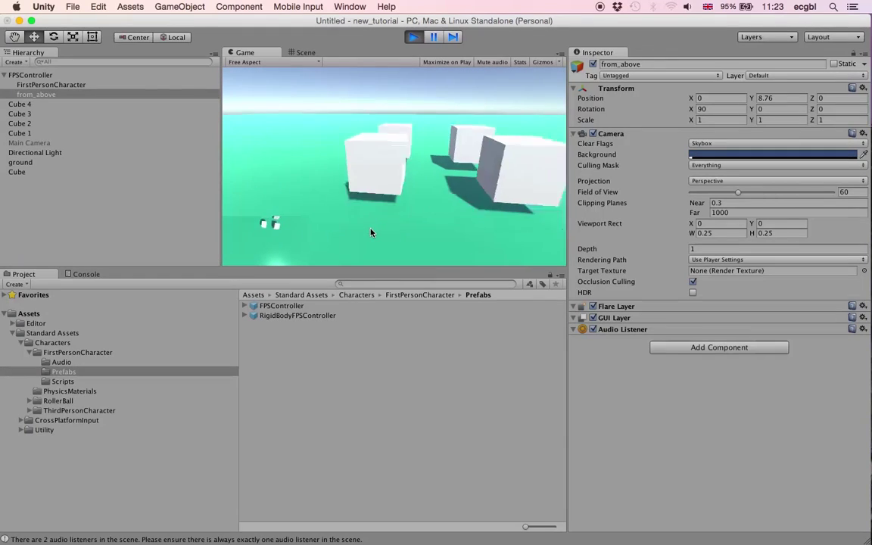
key(w)
key(s)
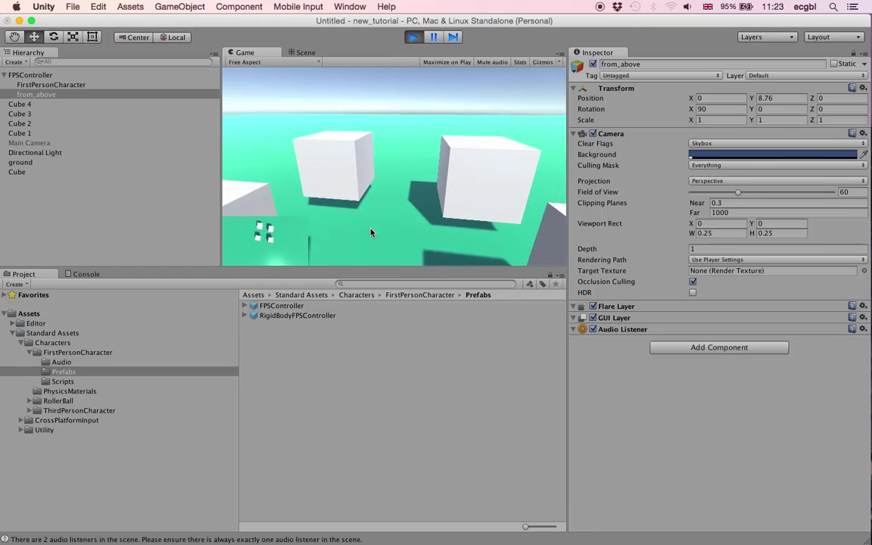
key(super+p)
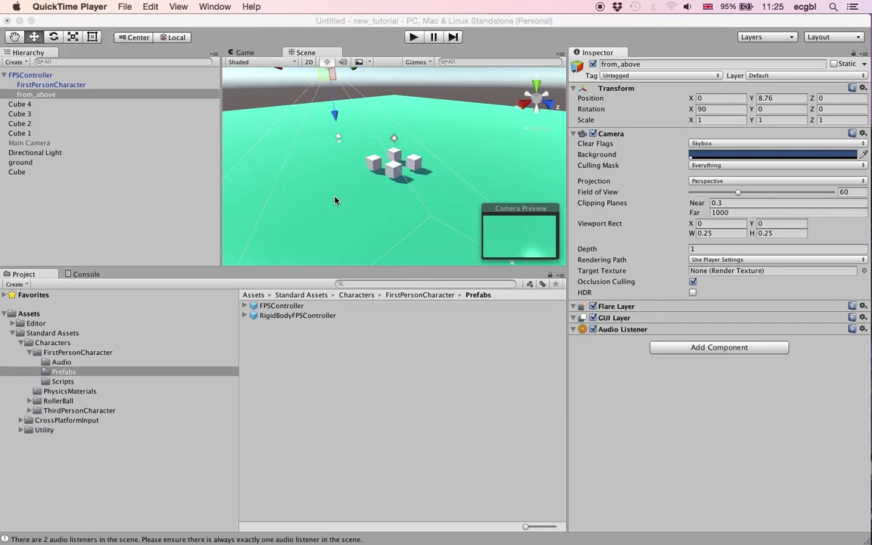
Step: Create a new material named 'red' in the top-level Assets folder
click(40, 106)
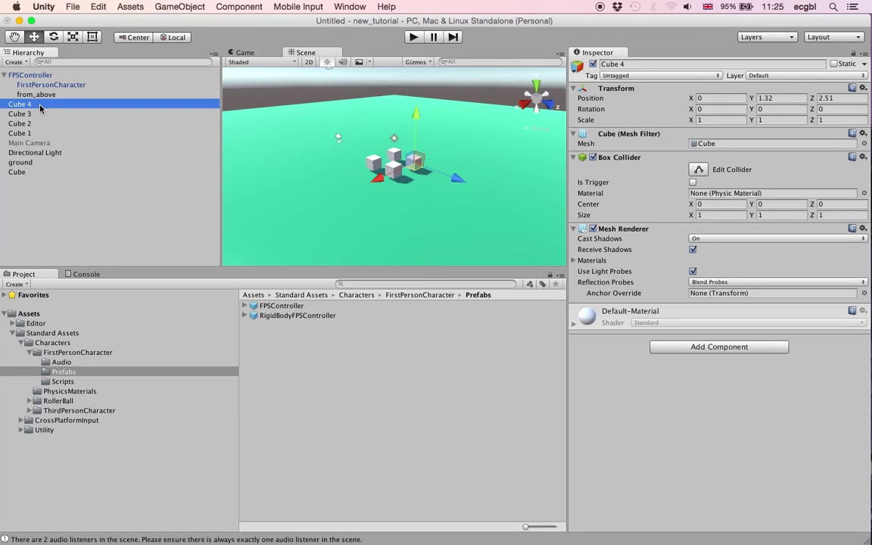
click(33, 322)
click(28, 314)
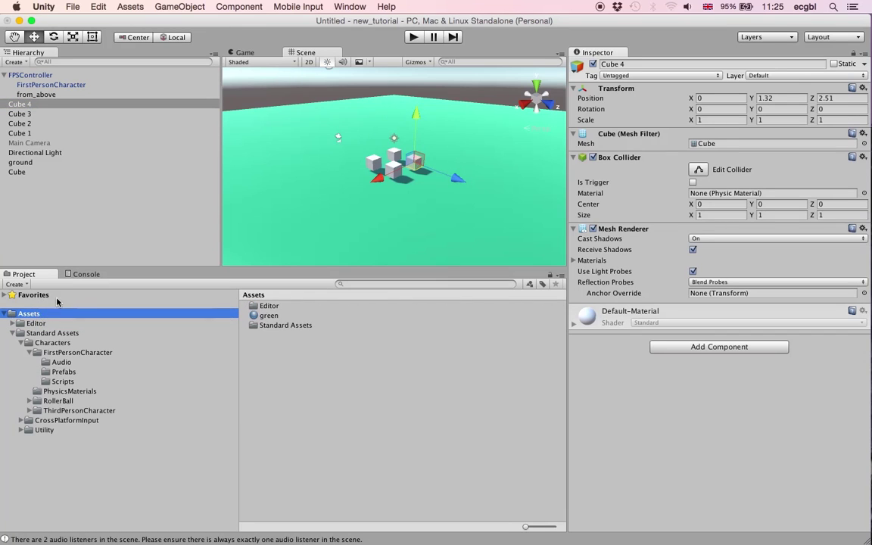
click(15, 284)
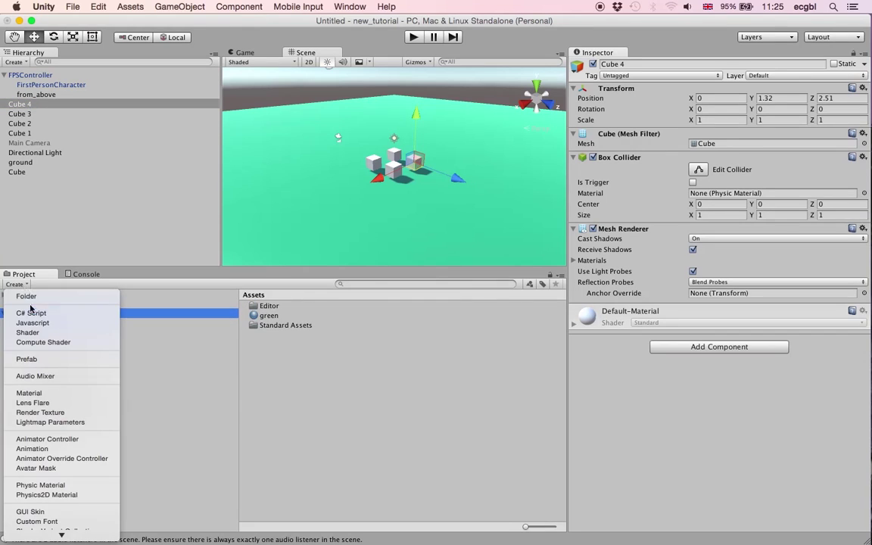
click(34, 395)
text(red)
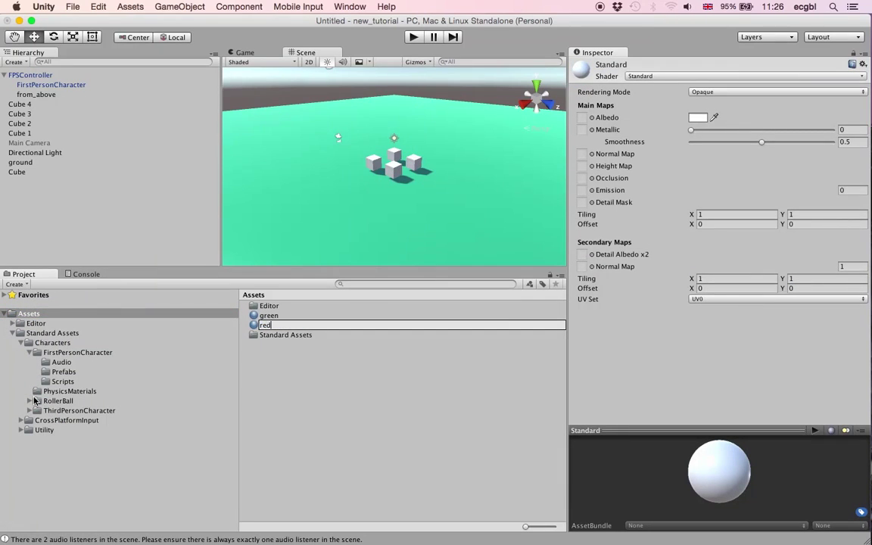
key(Return)
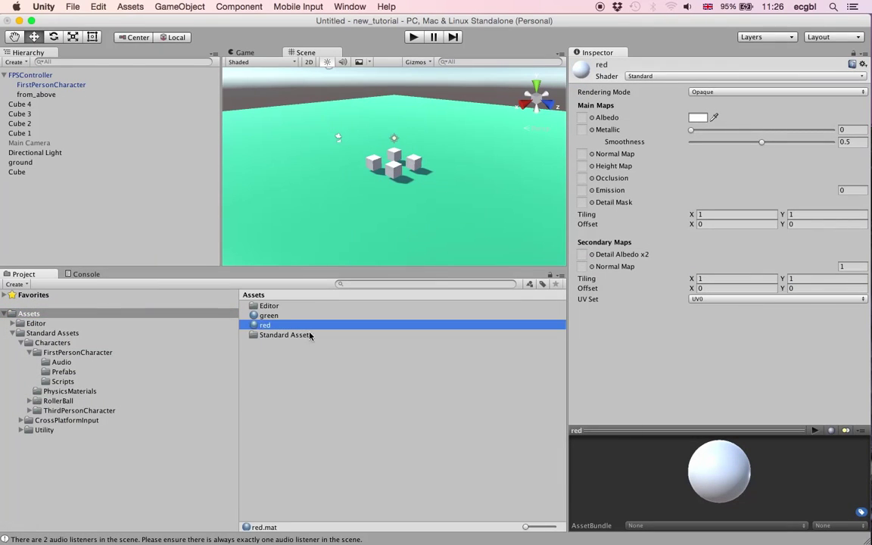
Step: Set the red material's albedo colour to red (234, 36, 36)
click(699, 119)
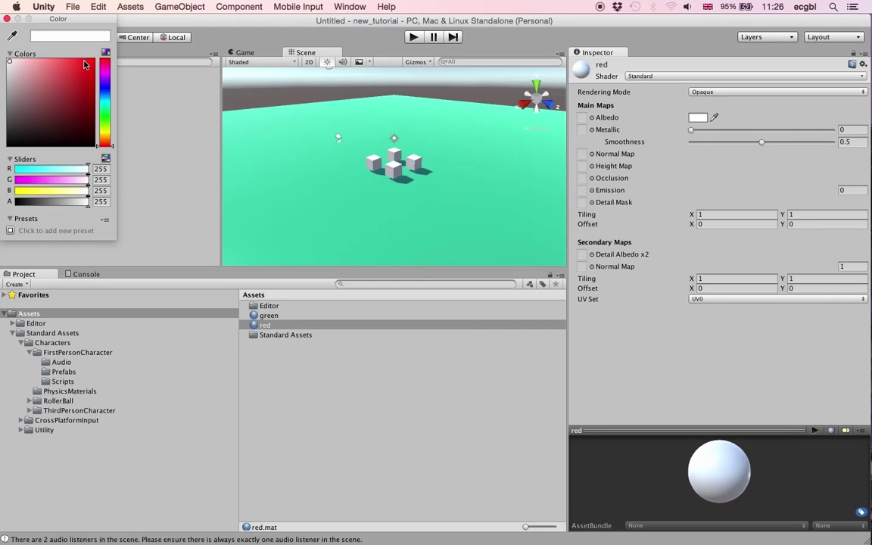
click(85, 65)
click(78, 68)
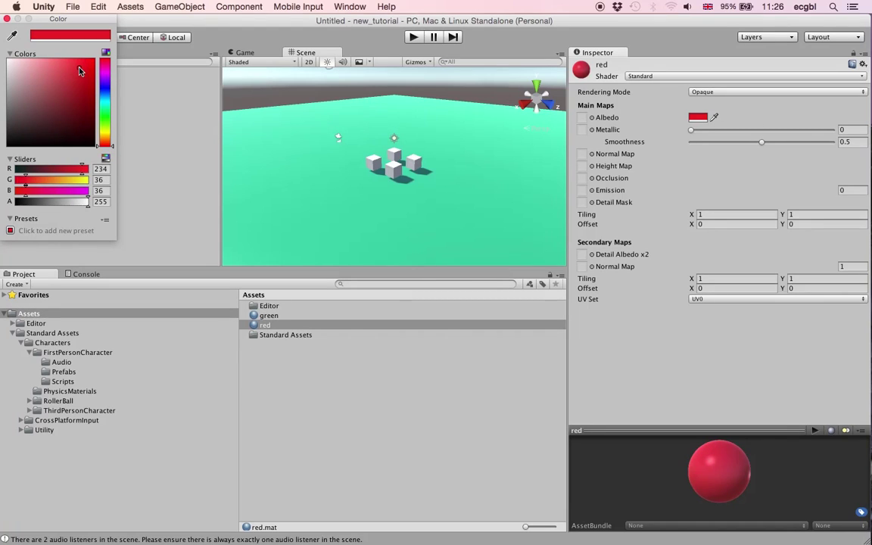
click(6, 18)
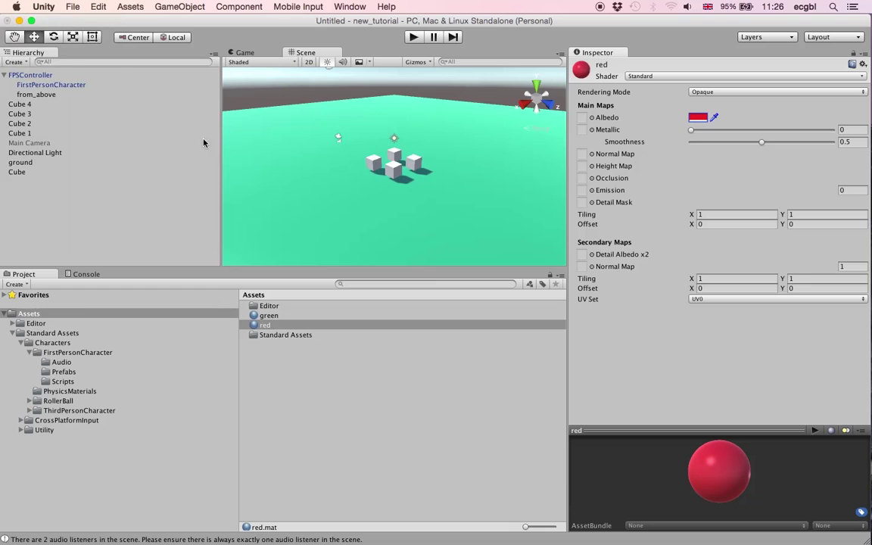
click(395, 170)
Step: Duplicate a cube into Cube 5, move it aside, and apply the red material
key(super+d)
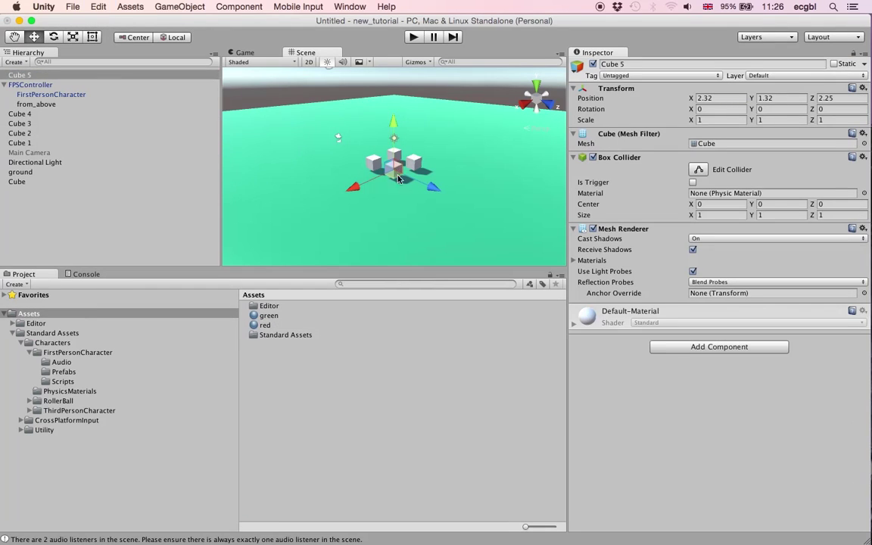
drag(394, 168, 361, 203)
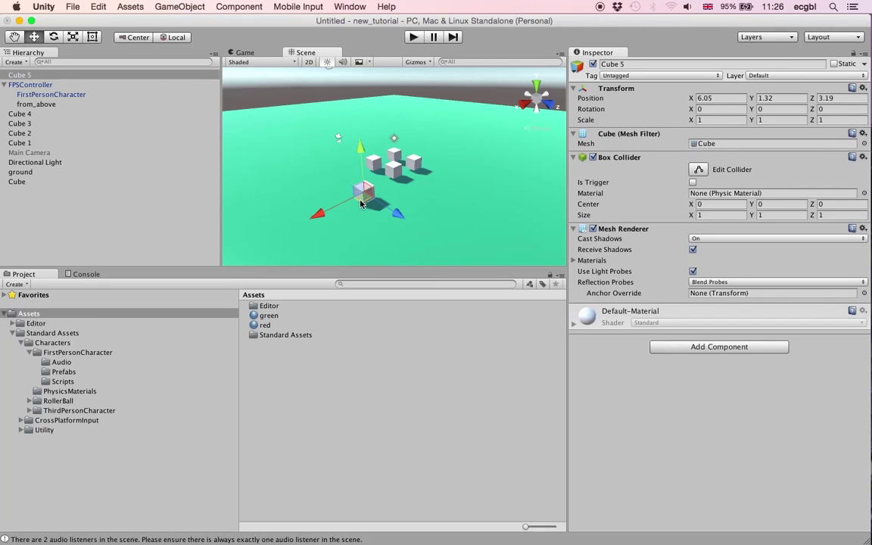
drag(265, 325, 373, 206)
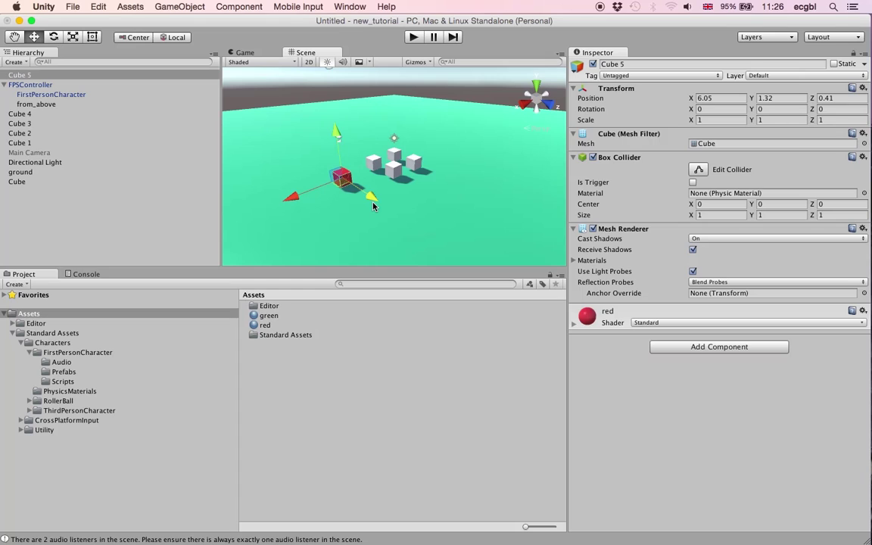
Step: Duplicate red Cube 5 forward to Z 4.18, then duplicate both along X
key(super+d)
drag(373, 206, 405, 216)
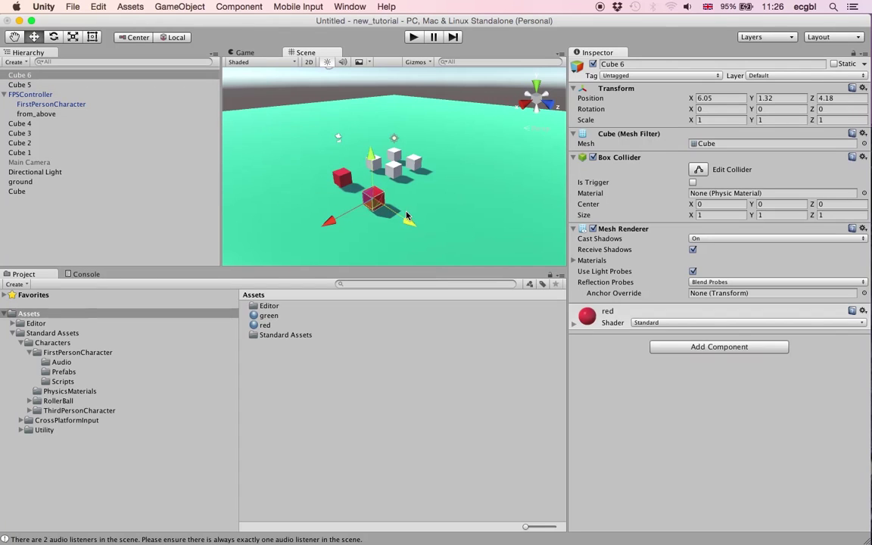
shift+click(347, 182)
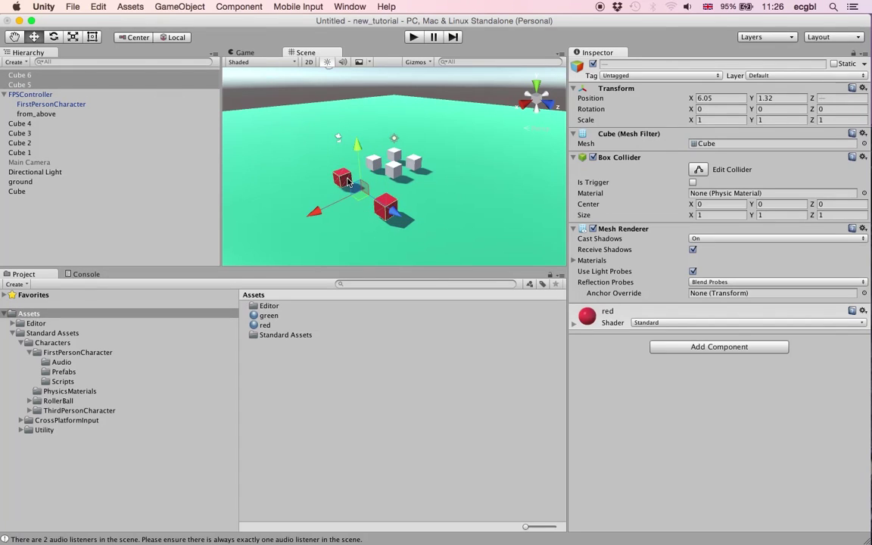
key(super+d)
drag(313, 215, 368, 186)
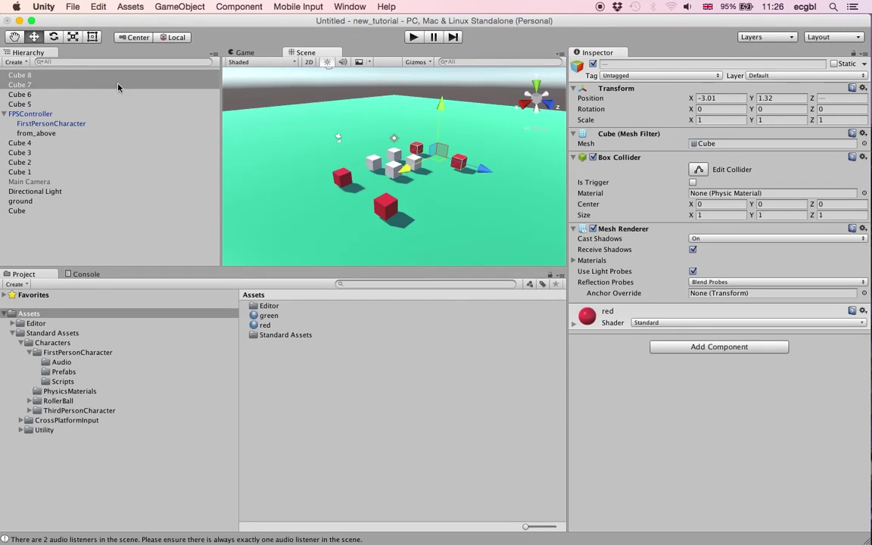
Step: Select all four red cubes together
click(34, 76)
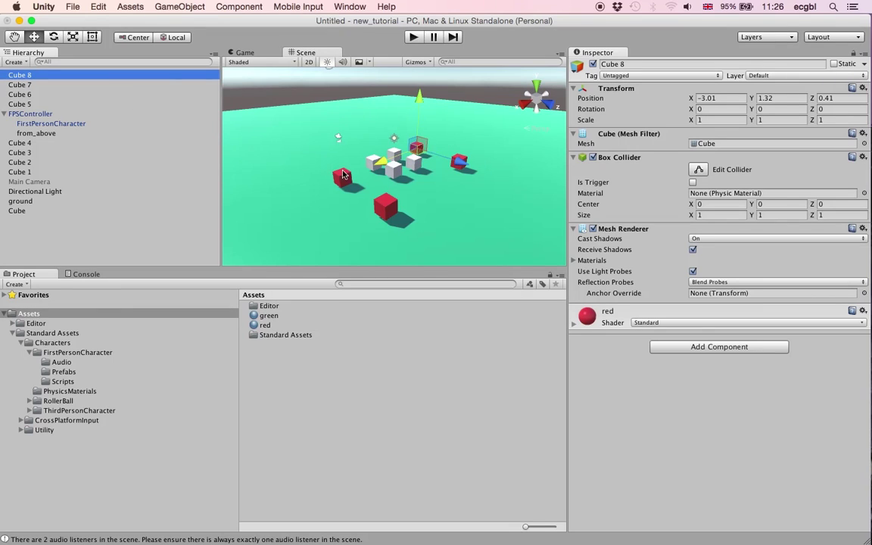
shift+click(343, 175)
shift+click(459, 161)
shift+click(385, 207)
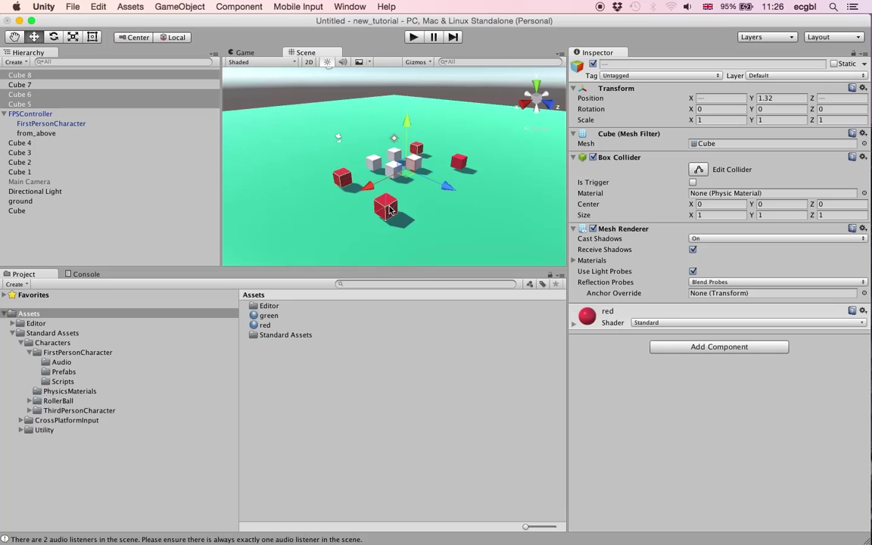
Step: Rename the selected red cubes and the remaining Cube 7 to 'redcube'
click(621, 65)
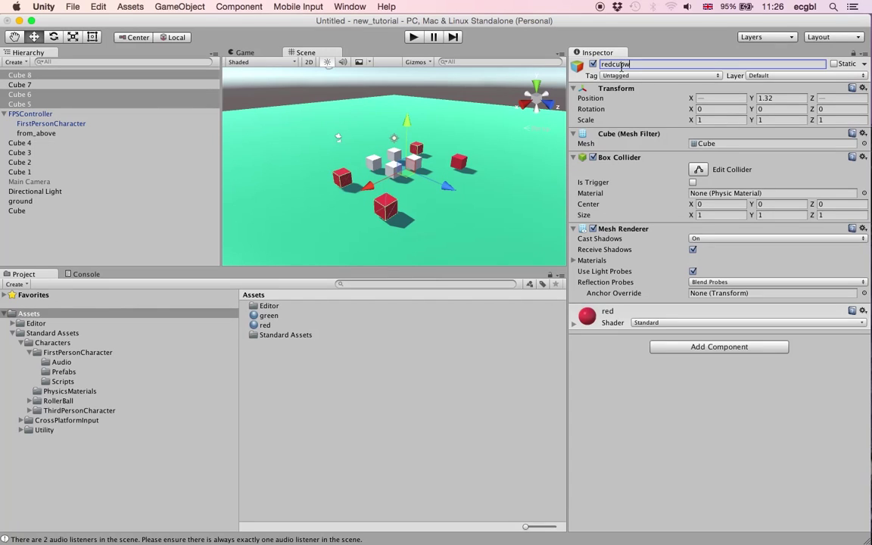
text(redcube)
key(Return)
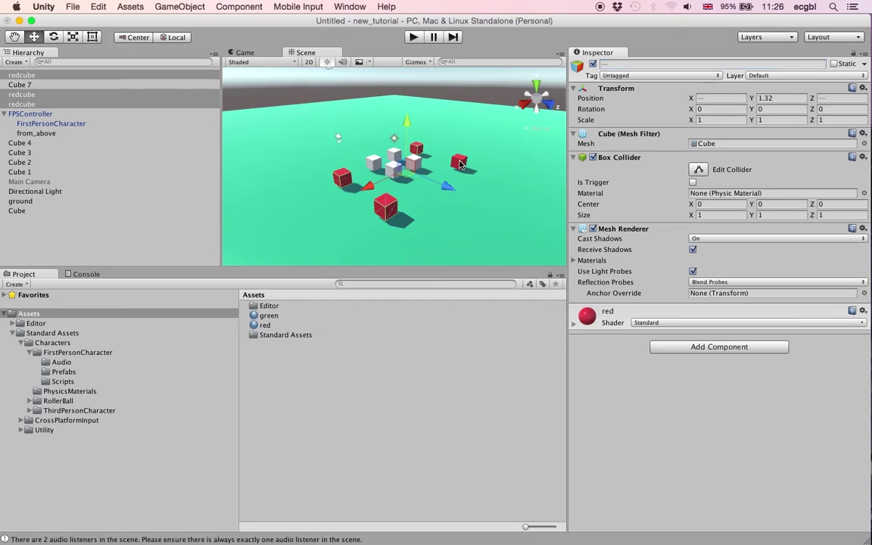
click(466, 165)
click(627, 64)
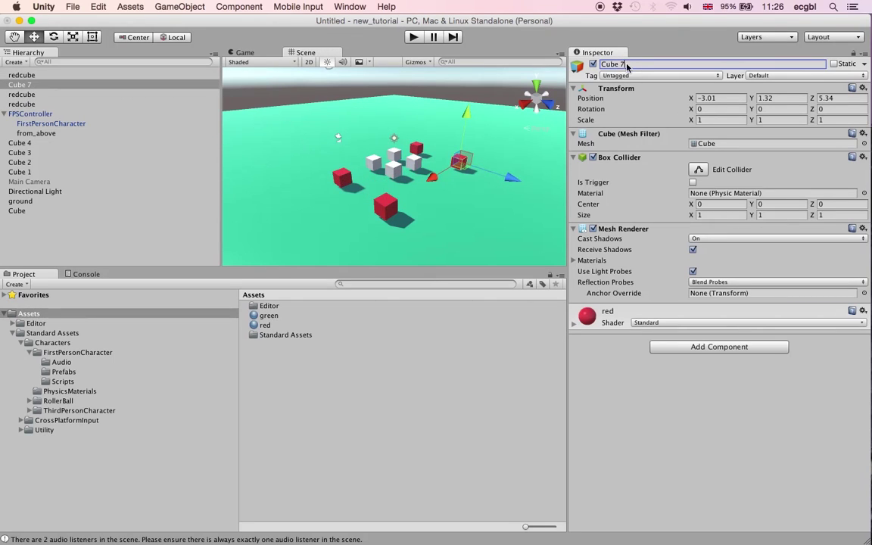
text(re)
key(Return)
Step: Search the Hierarchy for 'redcu' to check the renamed cubes, then clear the search
click(81, 61)
text(redcu)
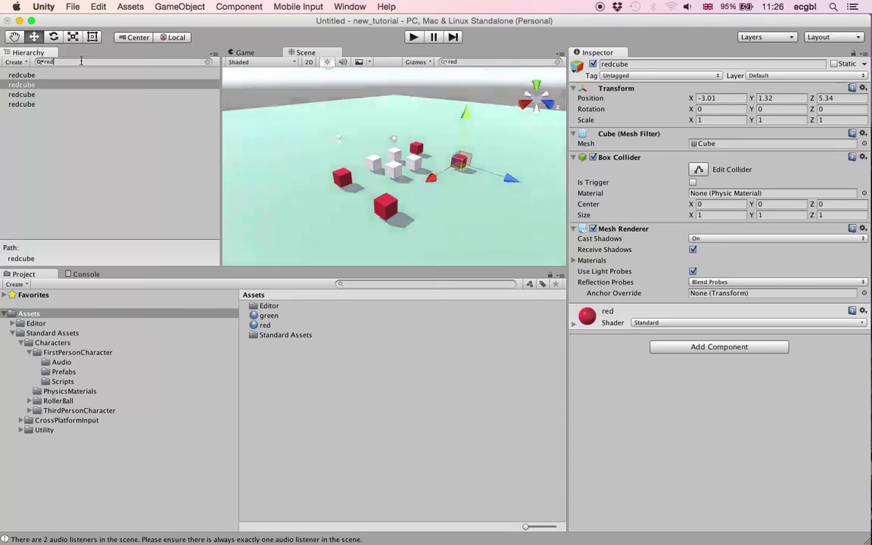
click(34, 76)
key(Down)
key(Down)
key(Down)
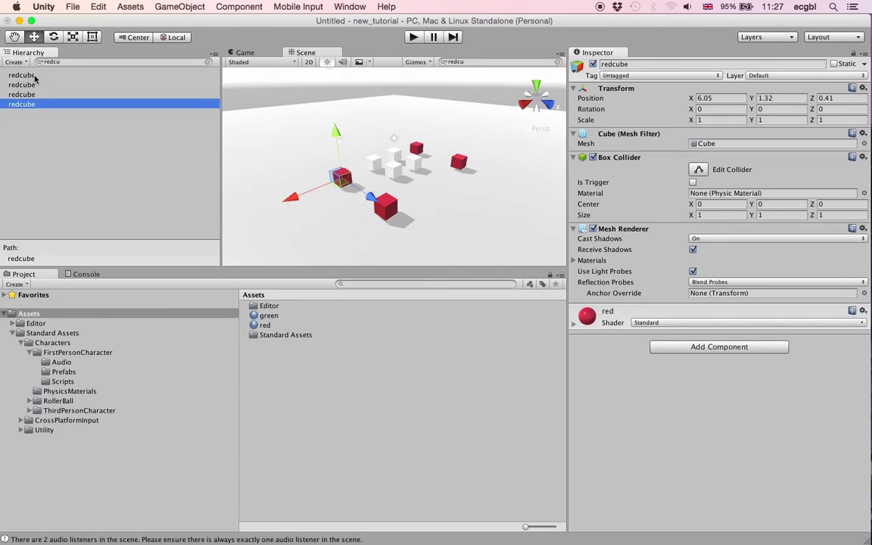
click(67, 62)
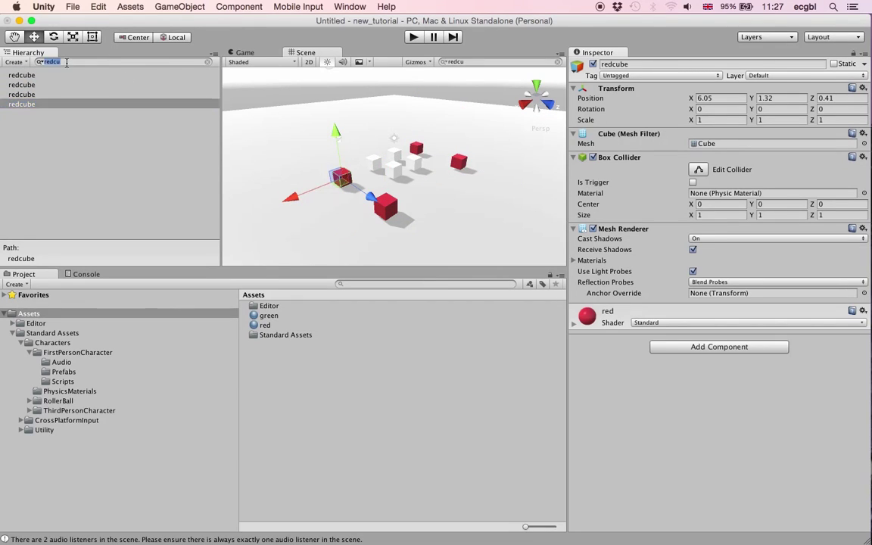
key(BackSpace)
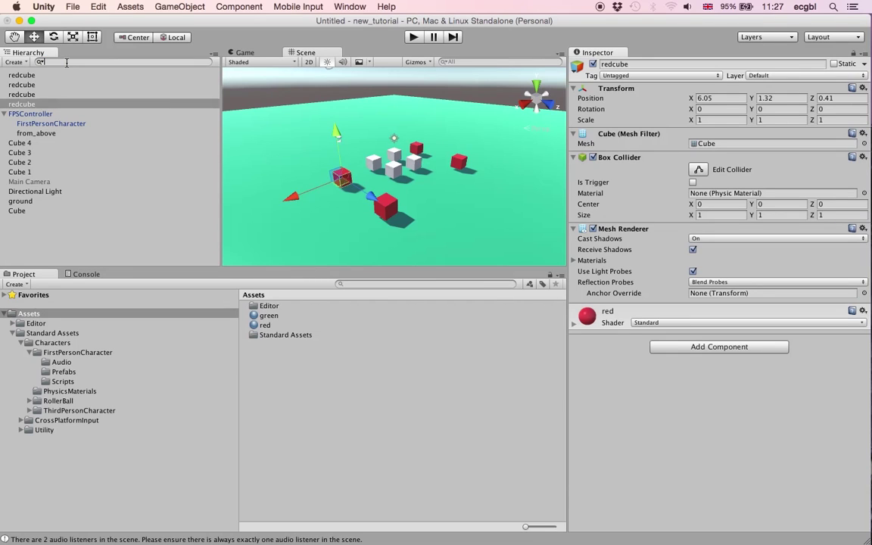
scroll(327, 153, down, 10)
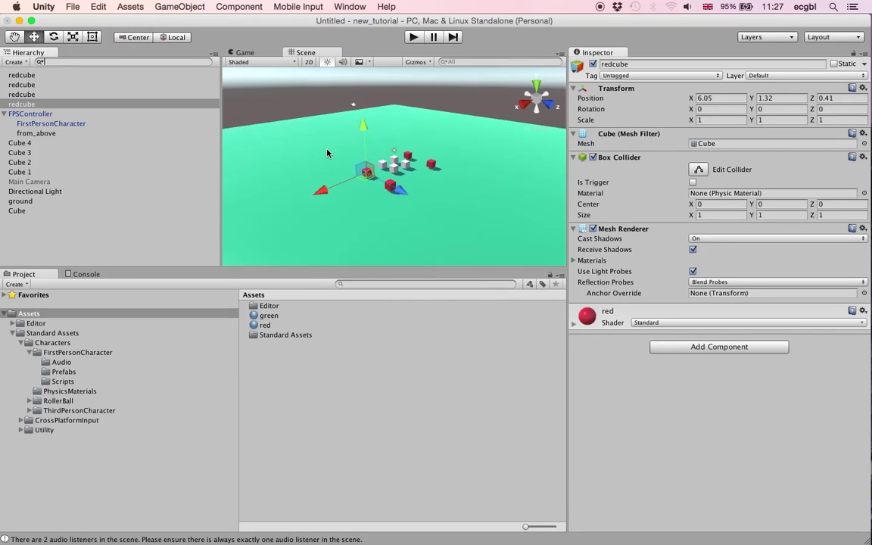
scroll(327, 153, up, 5)
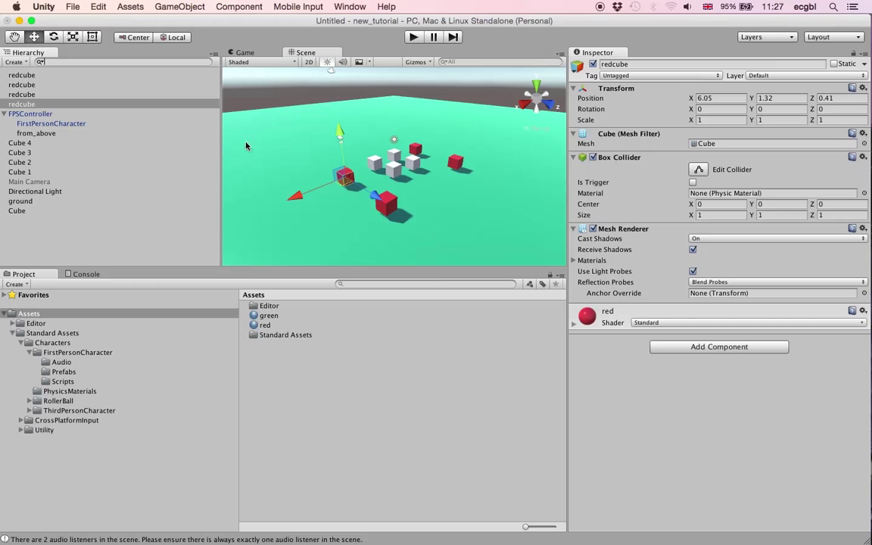
Step: Play-test in the Game view, walking toward and back from the cubes, then stop
click(239, 52)
click(414, 37)
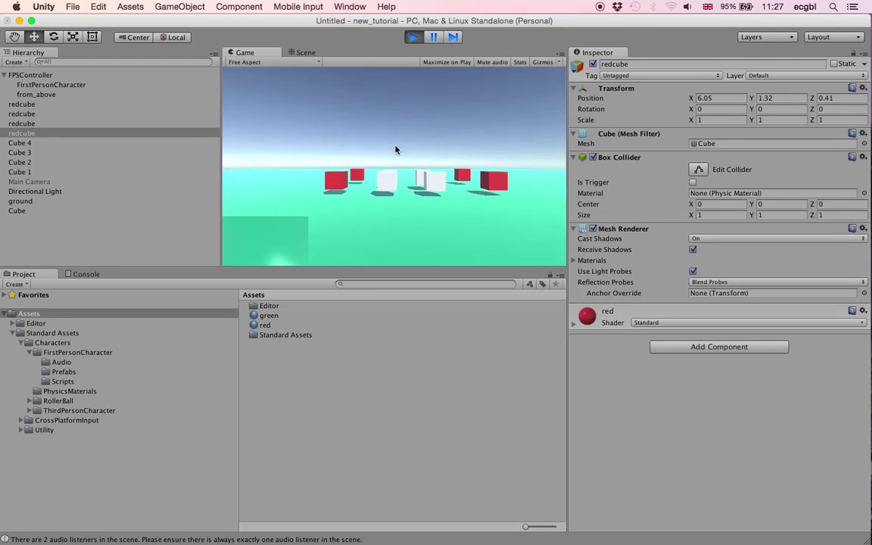
key(w)
key(w)
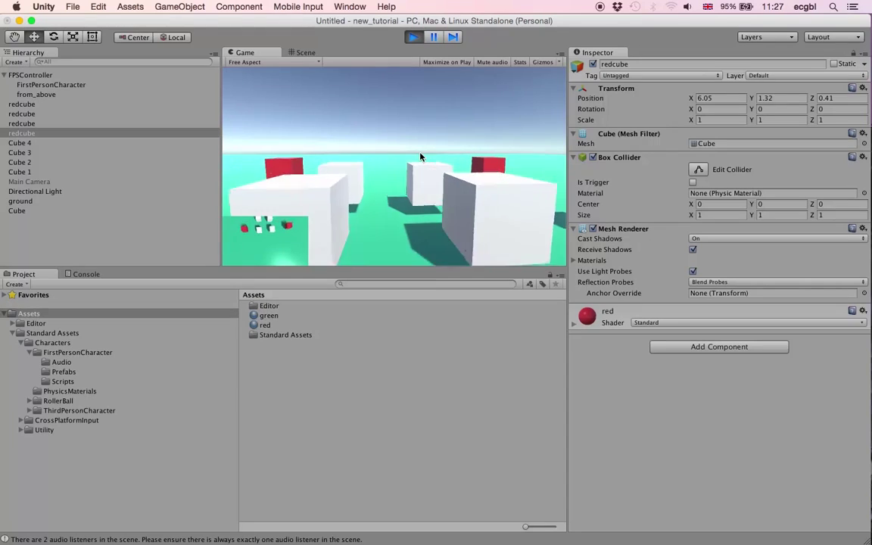
key(s)
key(super+p)
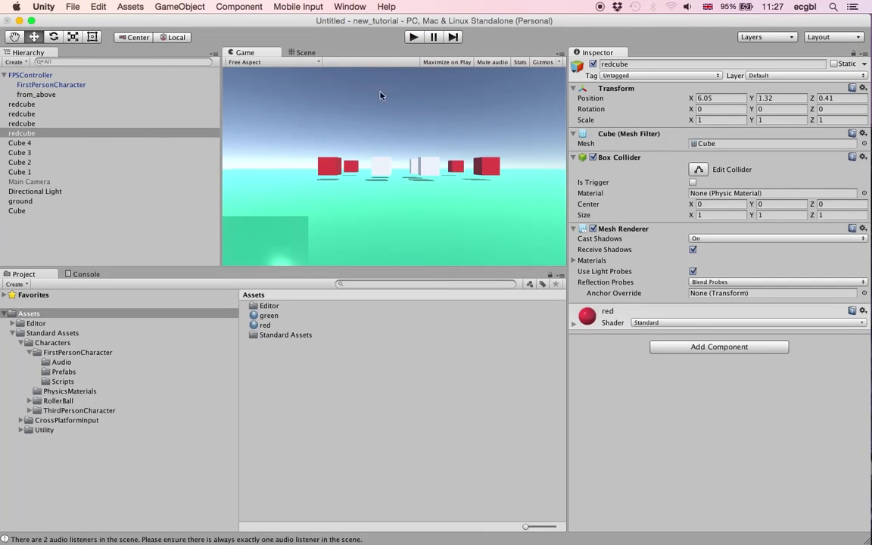
Step: Search the Hierarchy for 'red' and select all four redcube objects
click(62, 64)
text(red)
click(40, 77)
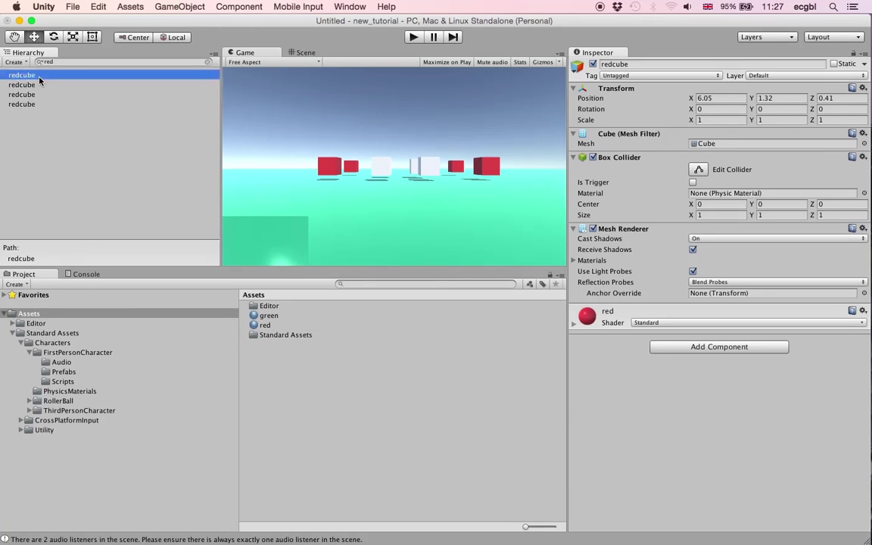
shift+click(33, 104)
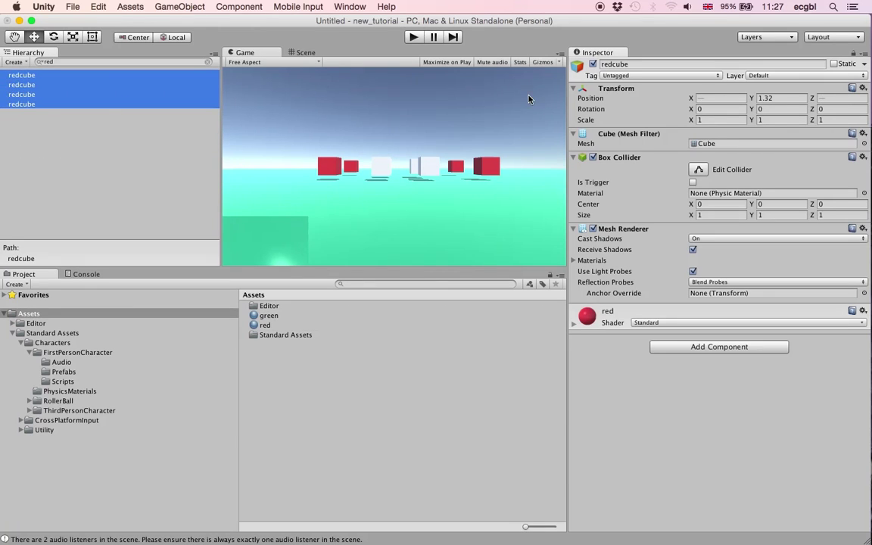
Step: Name User Layer 8 'mini_map' in the layer settings, then reselect the four redcubes
click(771, 75)
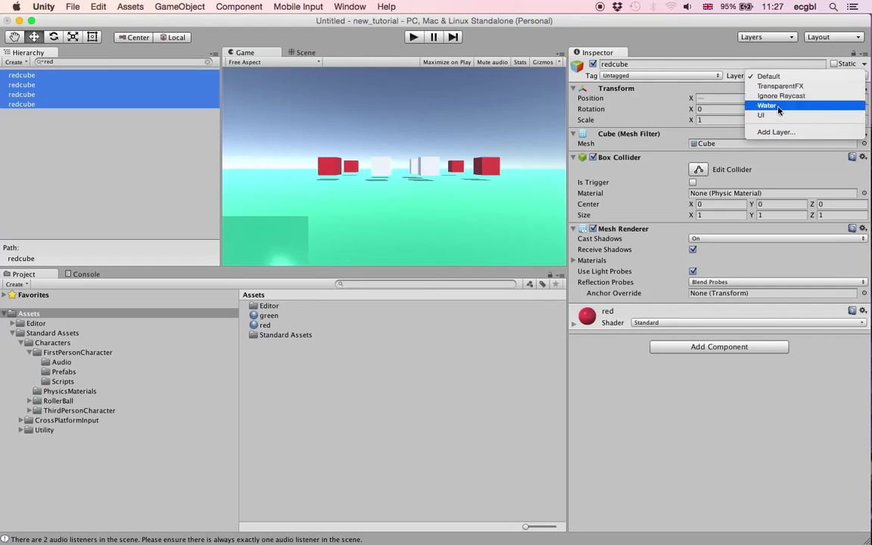
click(775, 131)
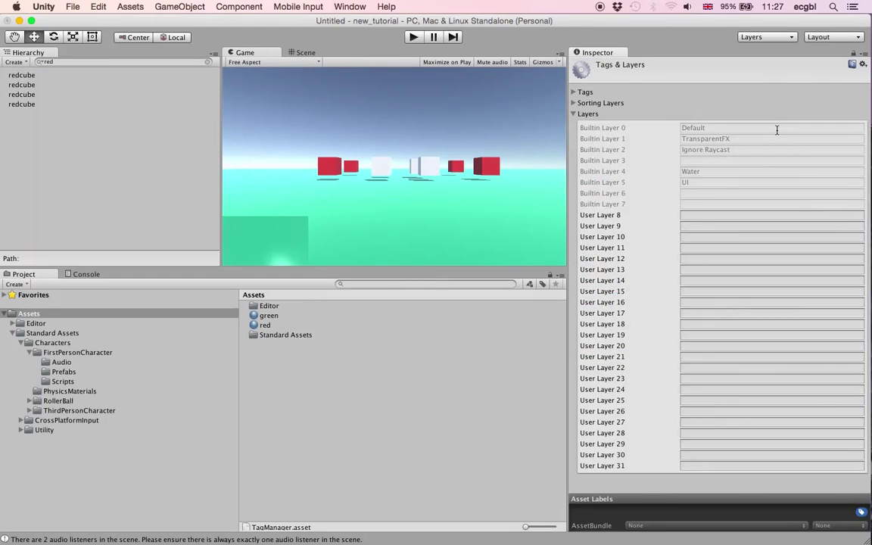
click(692, 193)
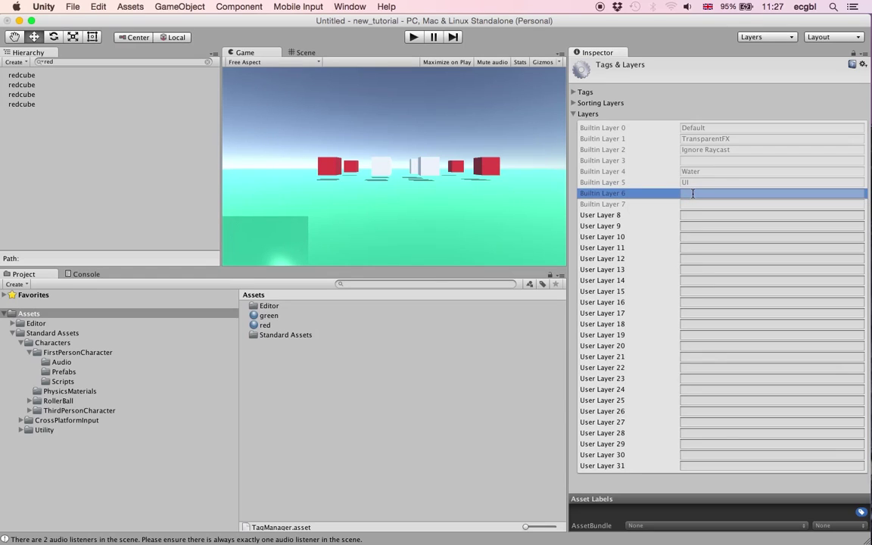
click(687, 215)
text(top_v)
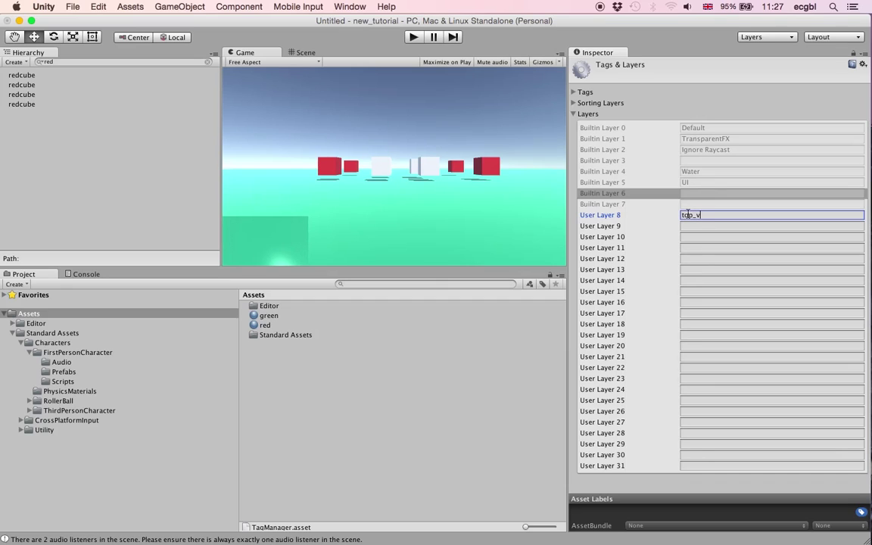
double_click(687, 215)
text(mini_map)
click(574, 115)
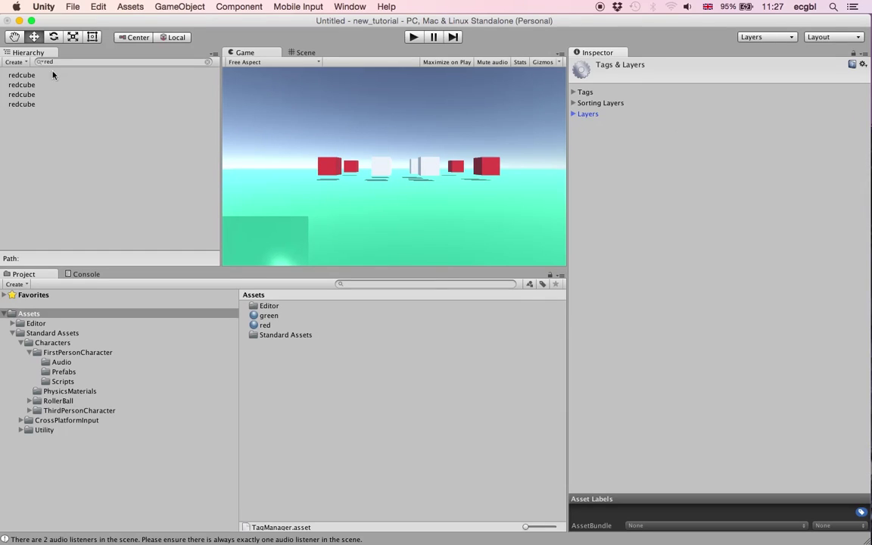
click(30, 75)
shift+click(22, 103)
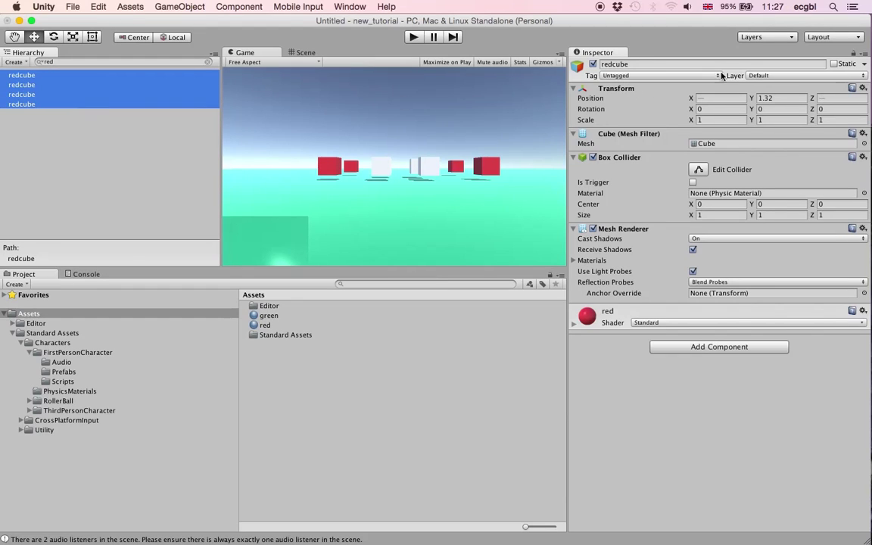
click(757, 76)
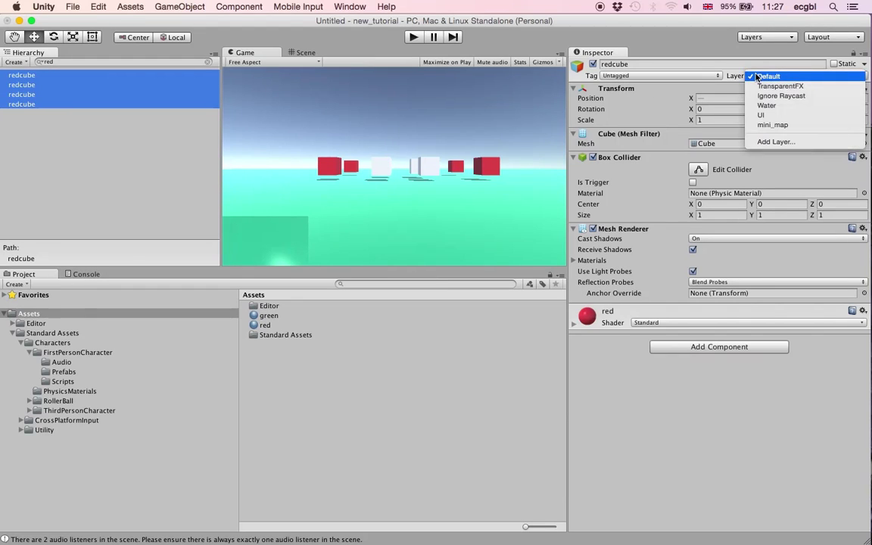
click(772, 125)
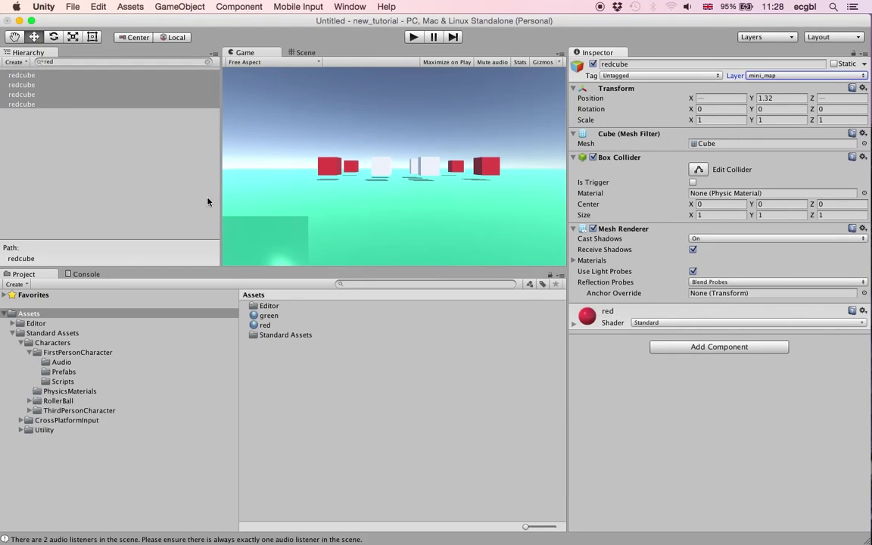
click(137, 169)
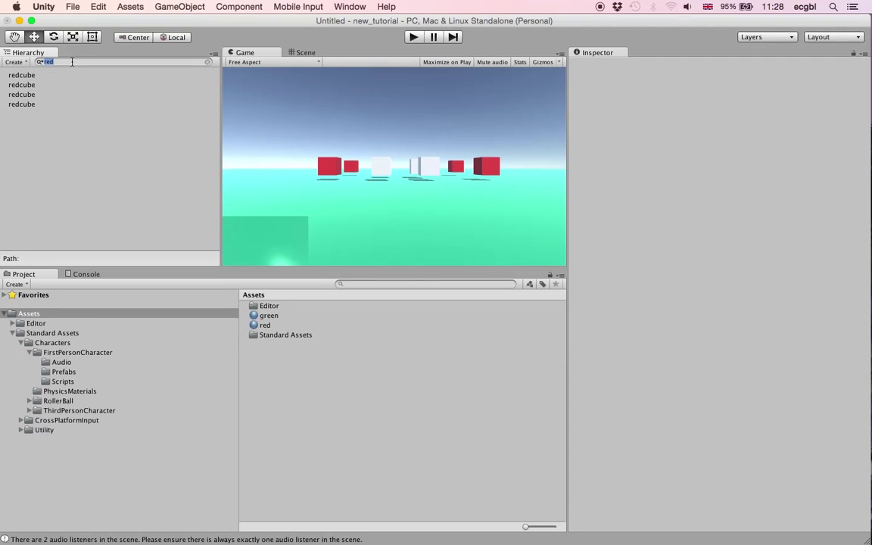
key(BackSpace)
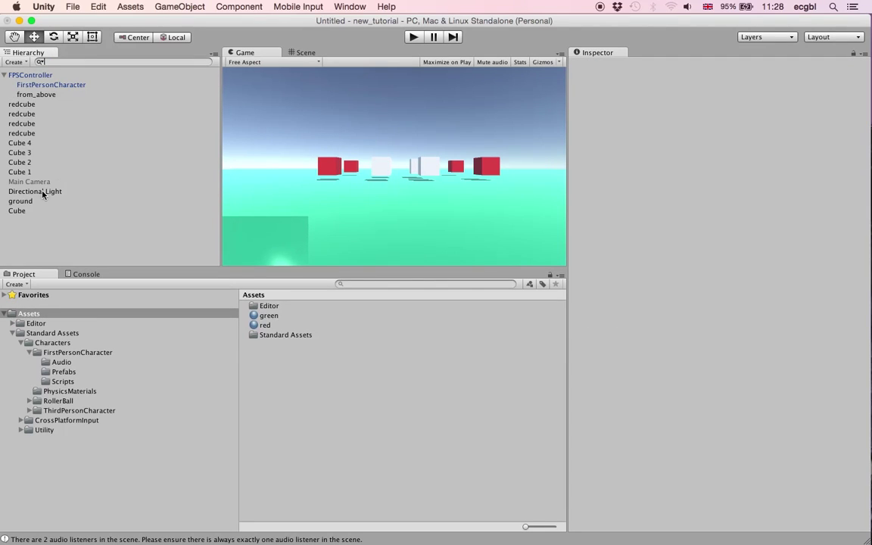
Step: Set from_above's Culling Mask to only the mini_map layer and start Play mode
click(35, 93)
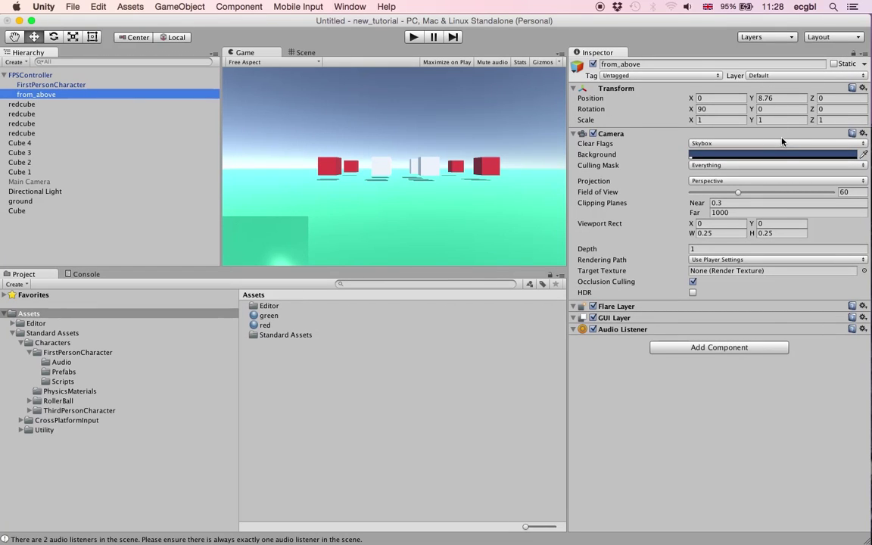
click(776, 166)
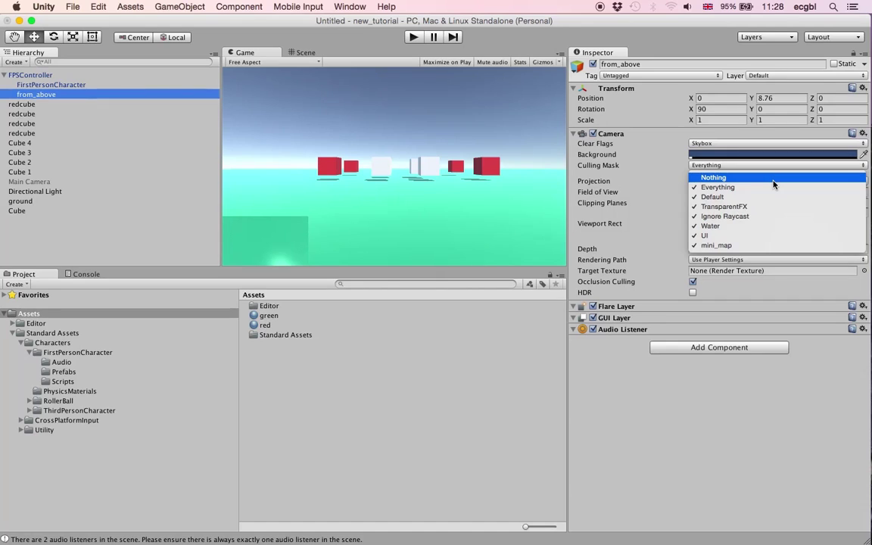
click(773, 179)
click(764, 164)
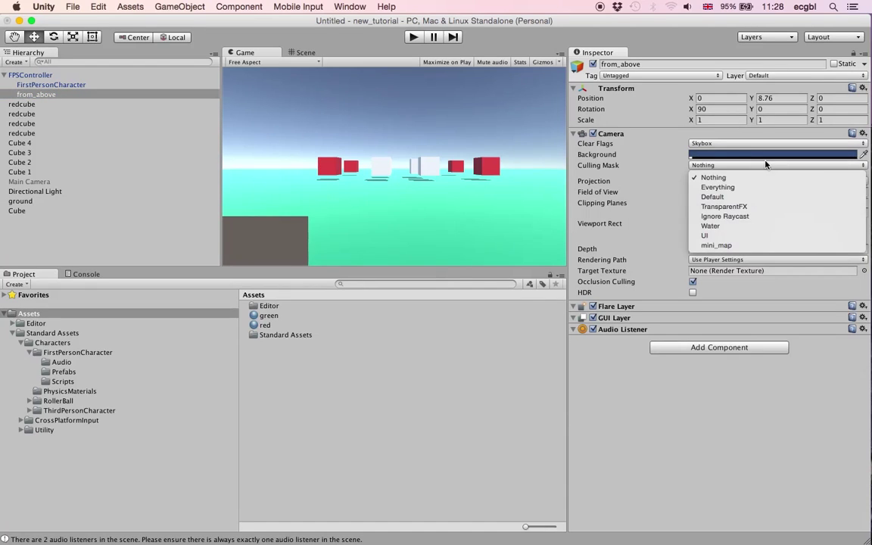
click(753, 245)
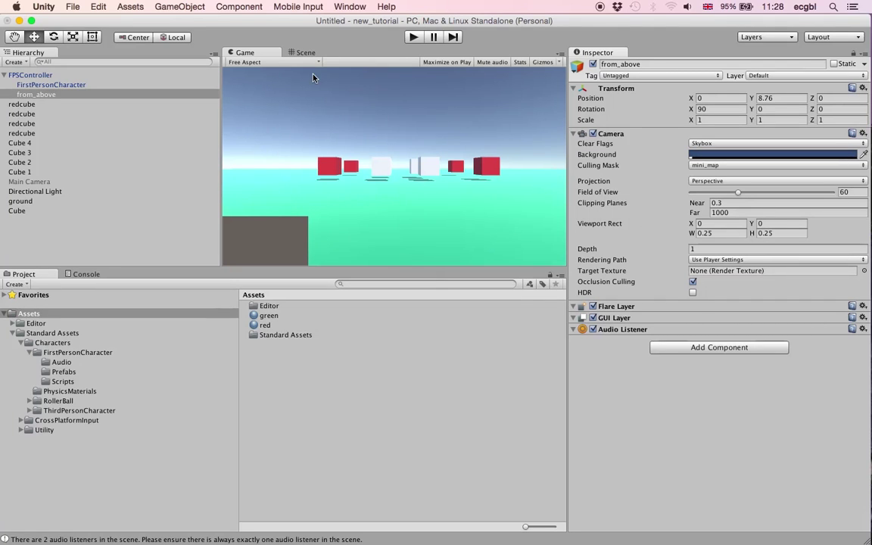
click(413, 37)
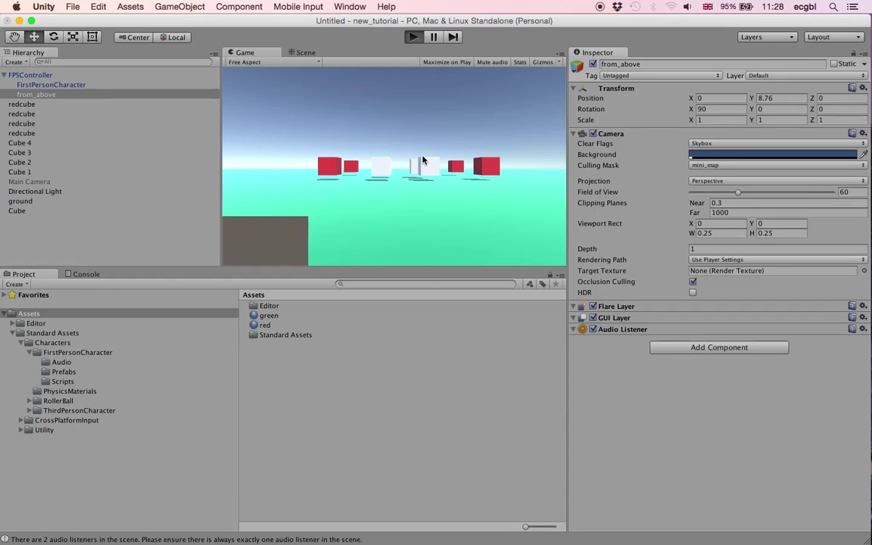
Step: Walk the player toward and away from the cubes, then stop Play mode
key(w)
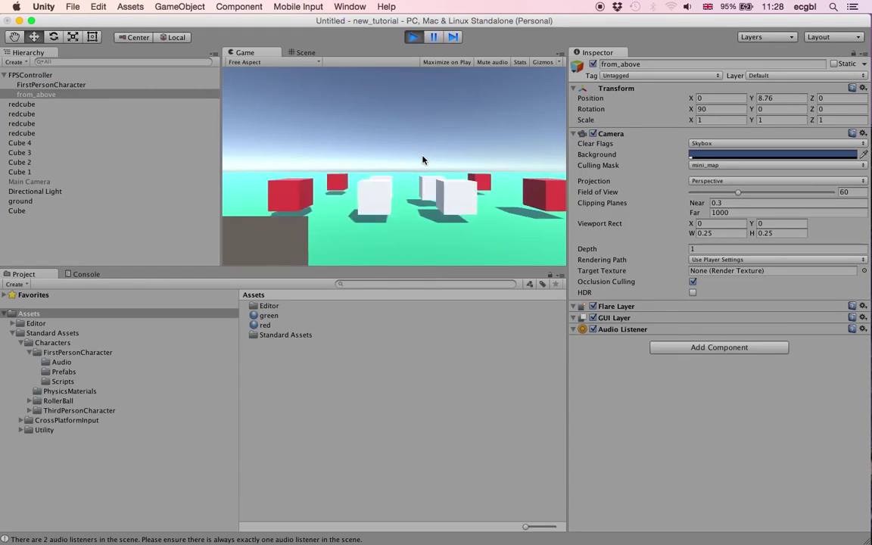
key(w)
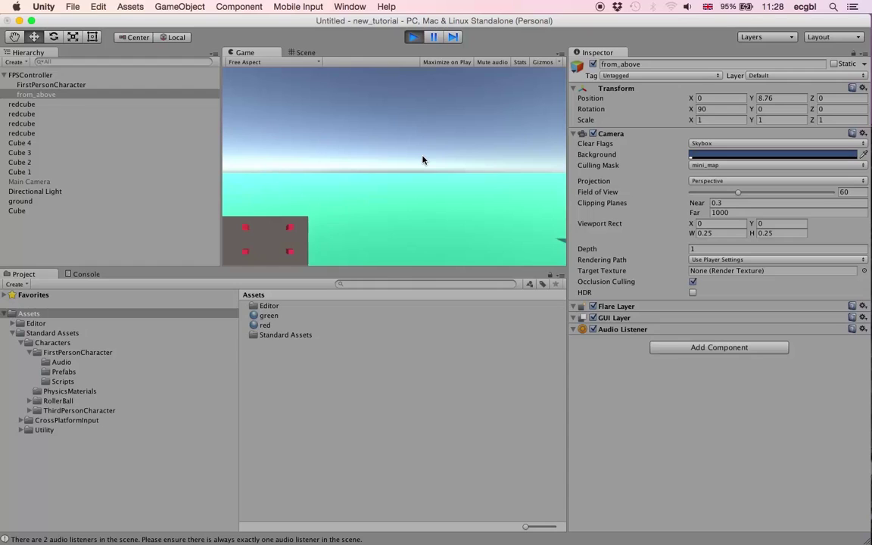
key(s)
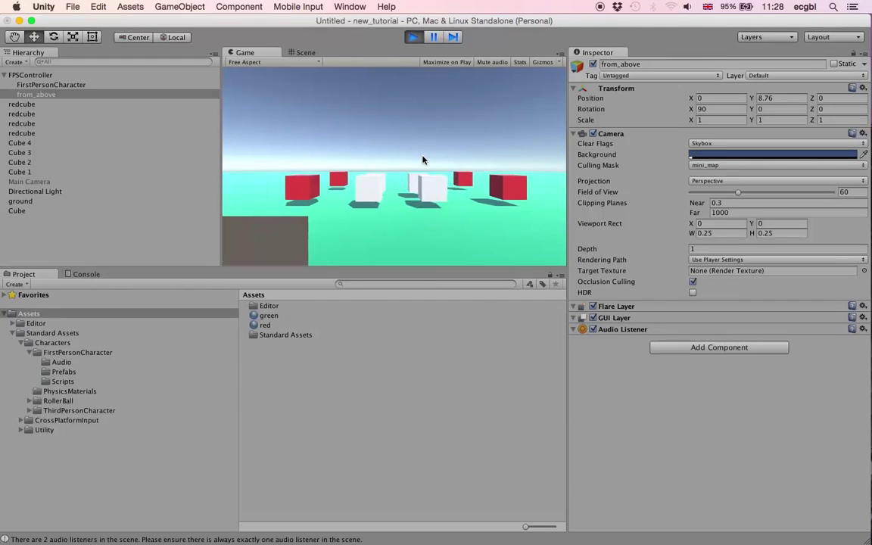
key(s)
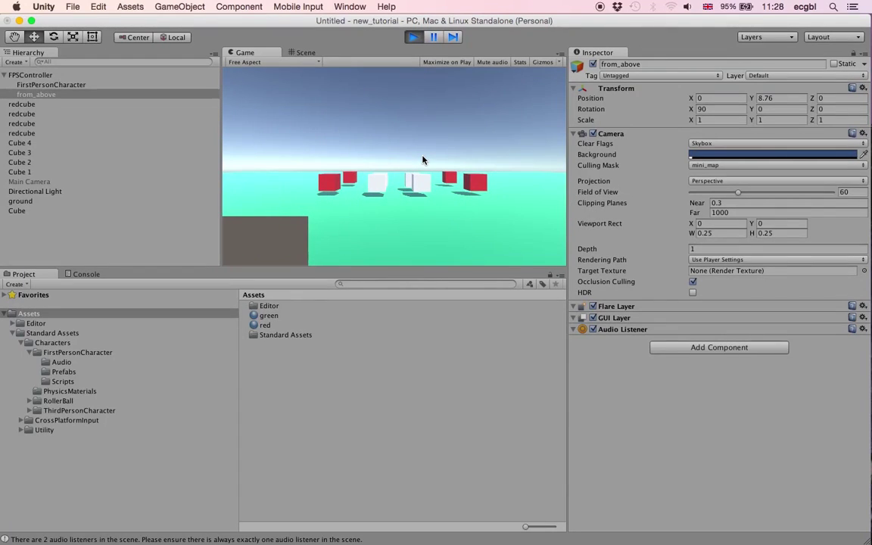
key(super+p)
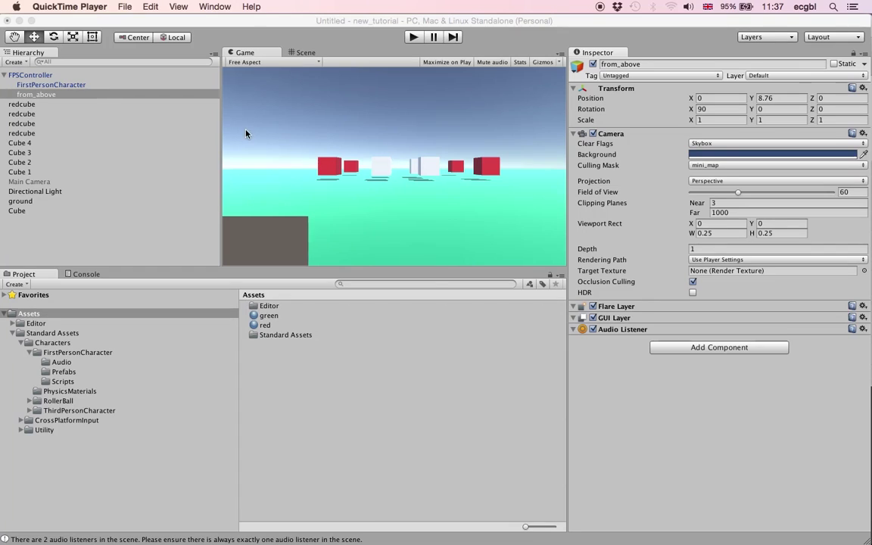
Step: With near clipping at 3, play again, walk forward and back, and stop
click(47, 96)
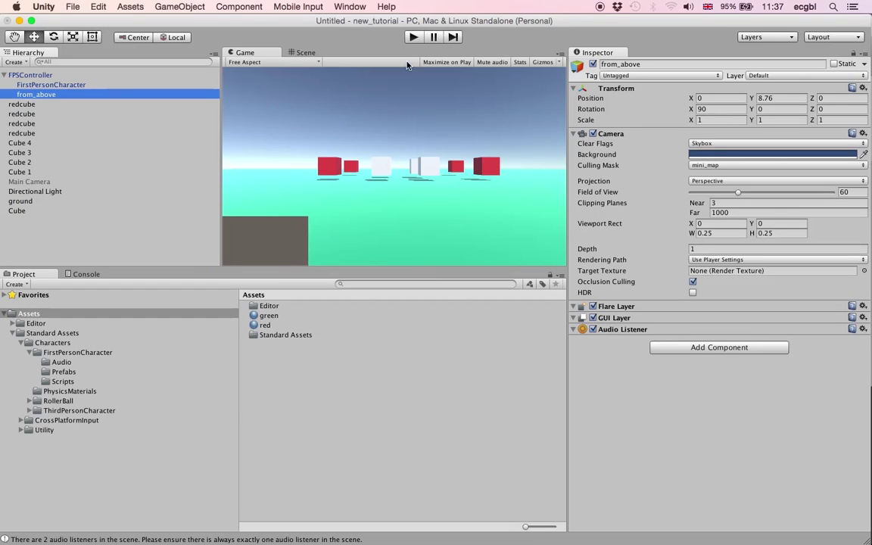
click(413, 38)
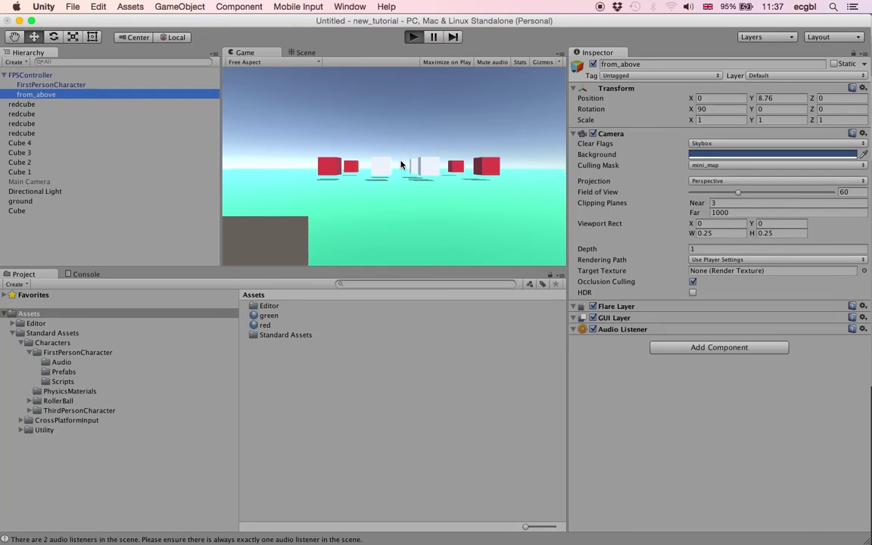
key(w)
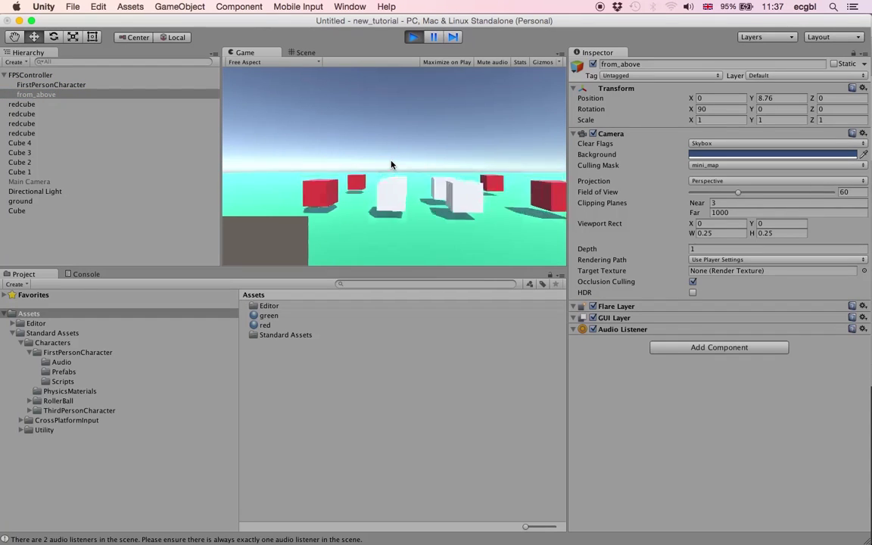
key(s)
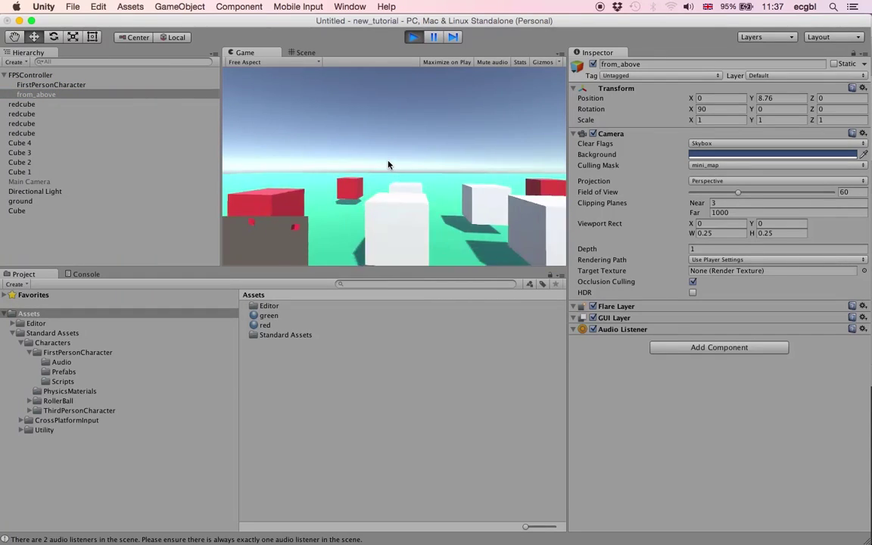
key(s)
key(super+p)
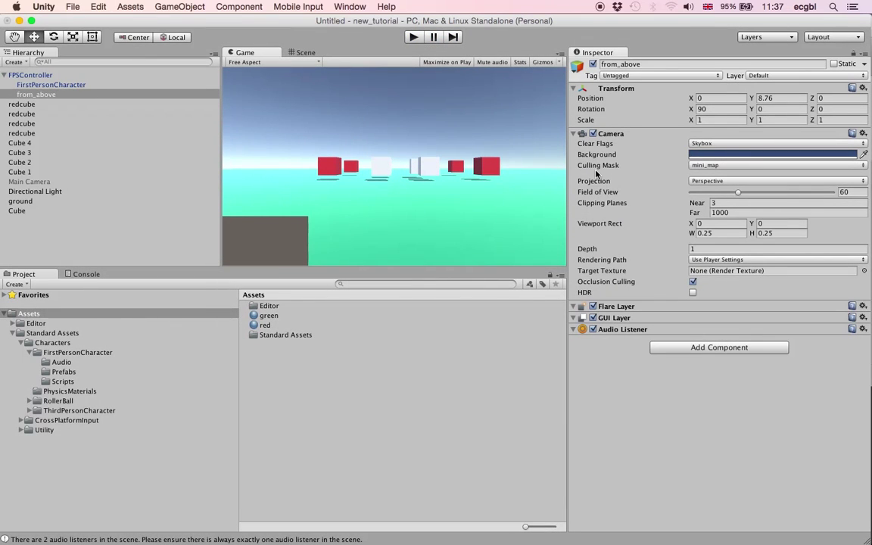
click(701, 145)
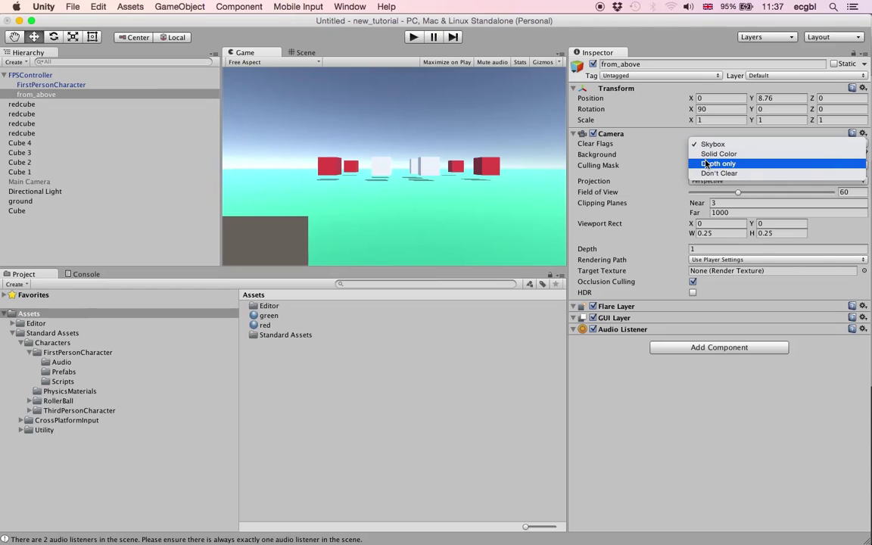
Step: Set from_above's Clear Flags to Depth only and play-test walking past the cubes
click(705, 164)
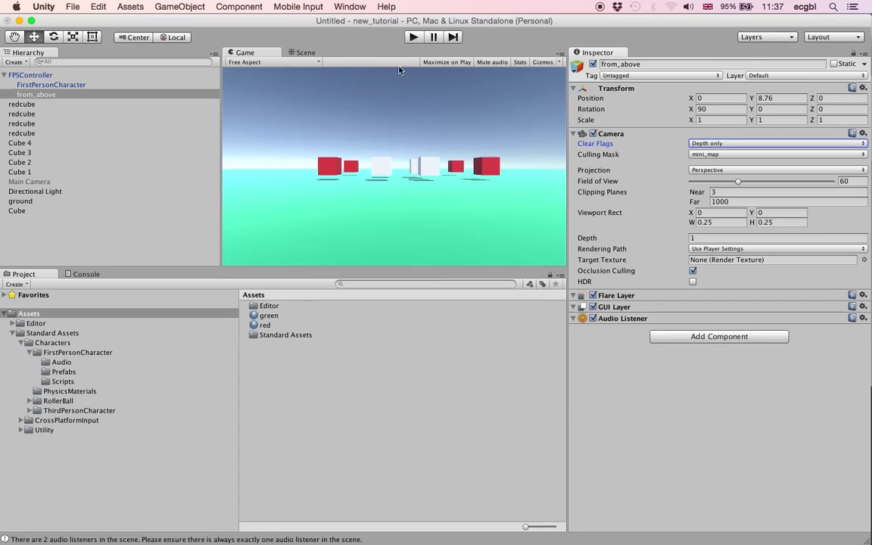
click(413, 38)
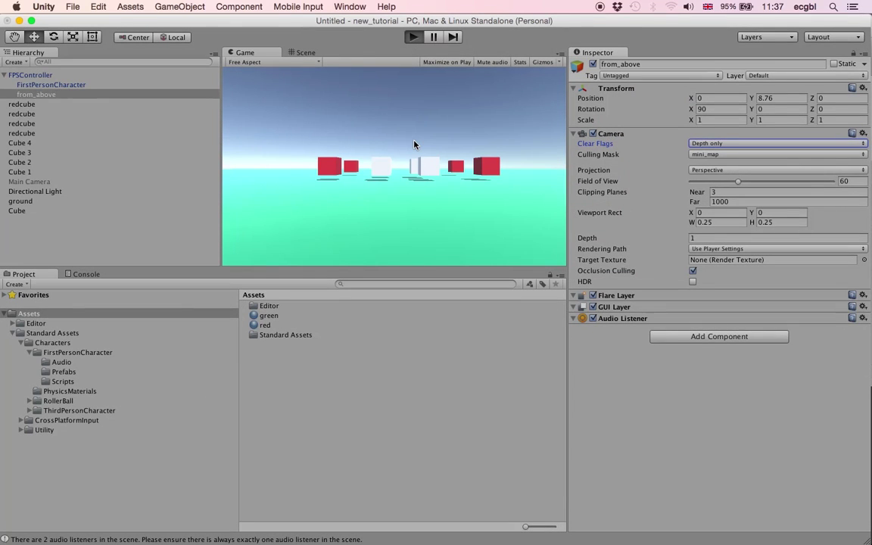
key(w)
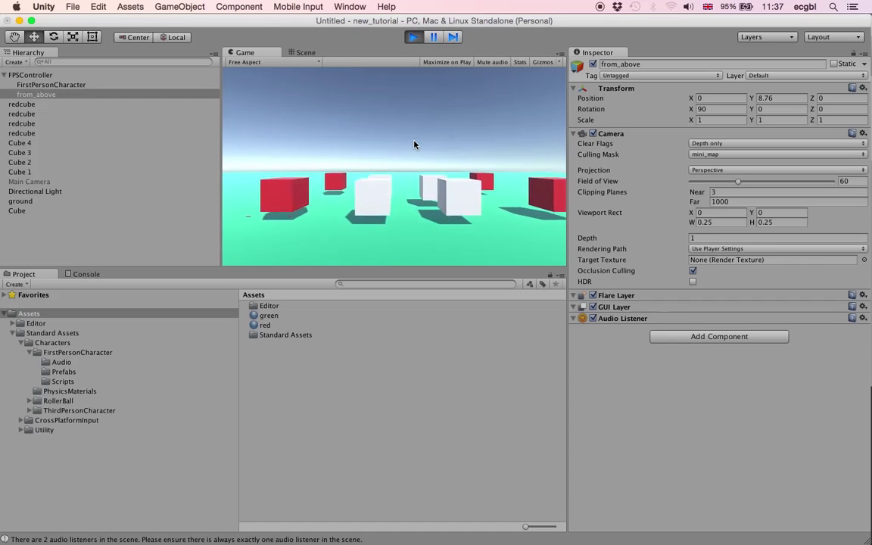
key(w)
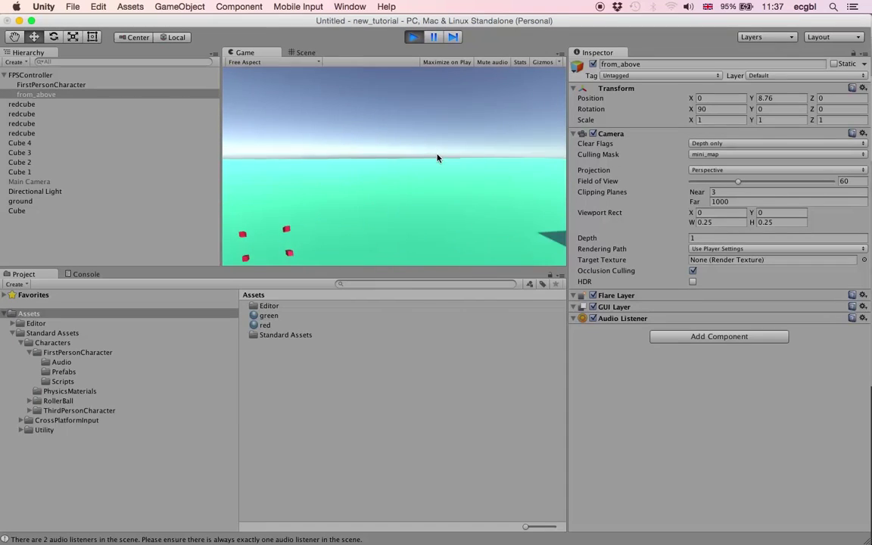
key(w)
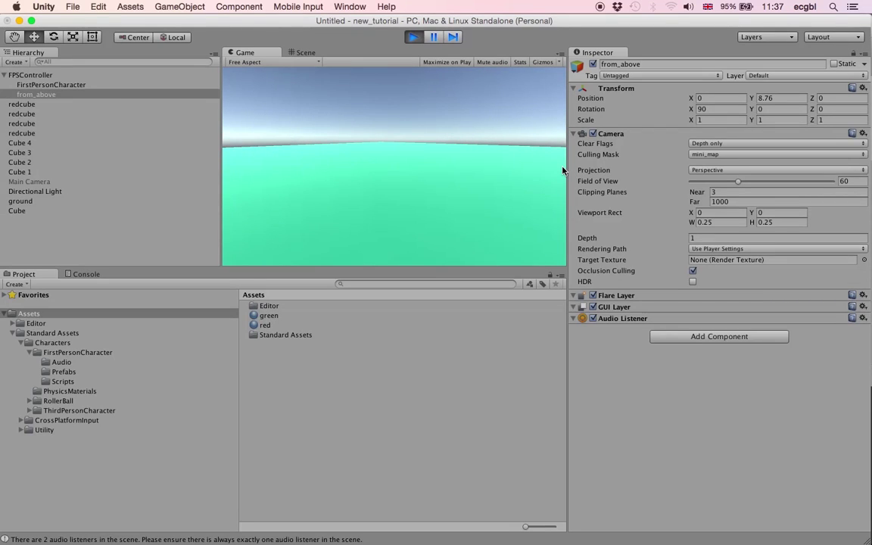
key(super+p)
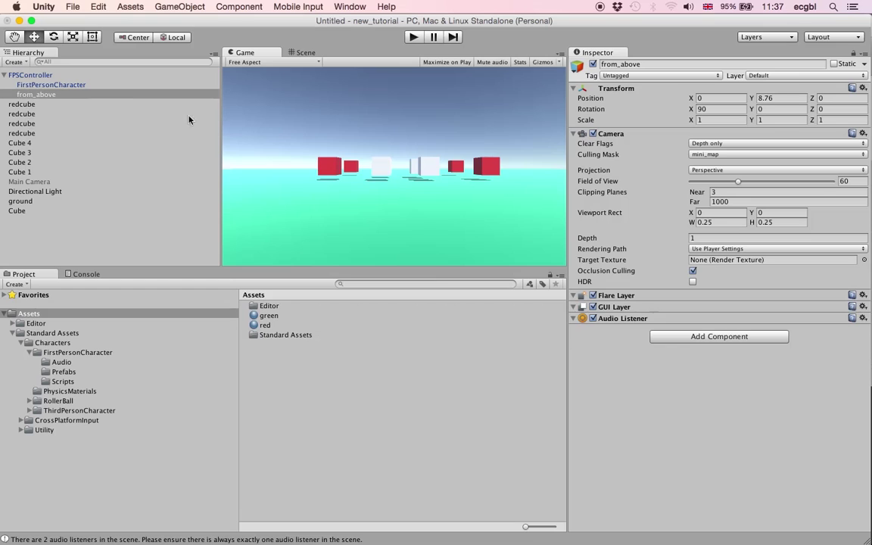
click(75, 86)
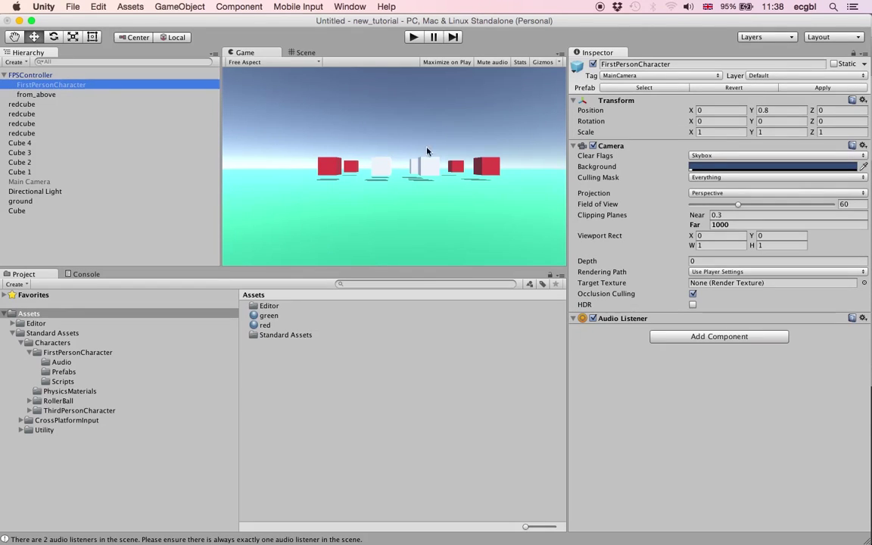
Step: Set the first-person camera's far clipping distance to 10
right_click(732, 224)
click(724, 224)
click(724, 223)
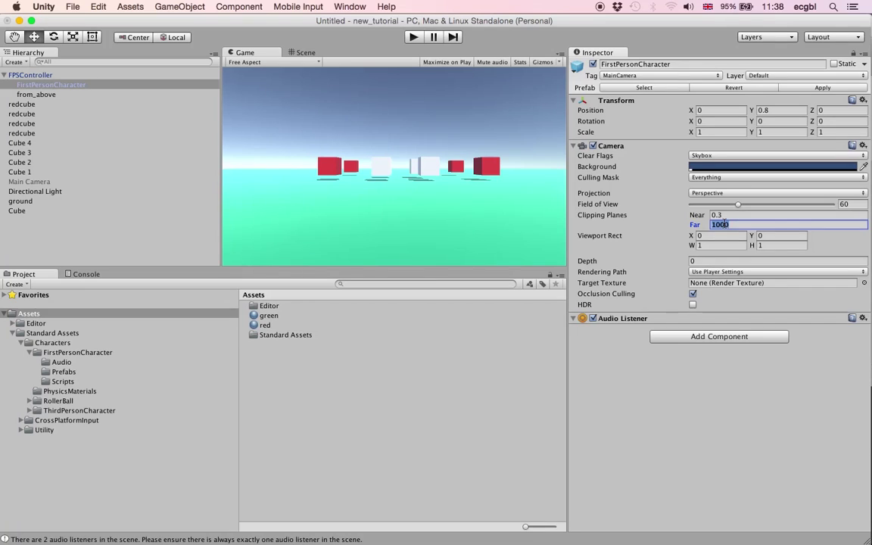
text(100)
double_click(733, 224)
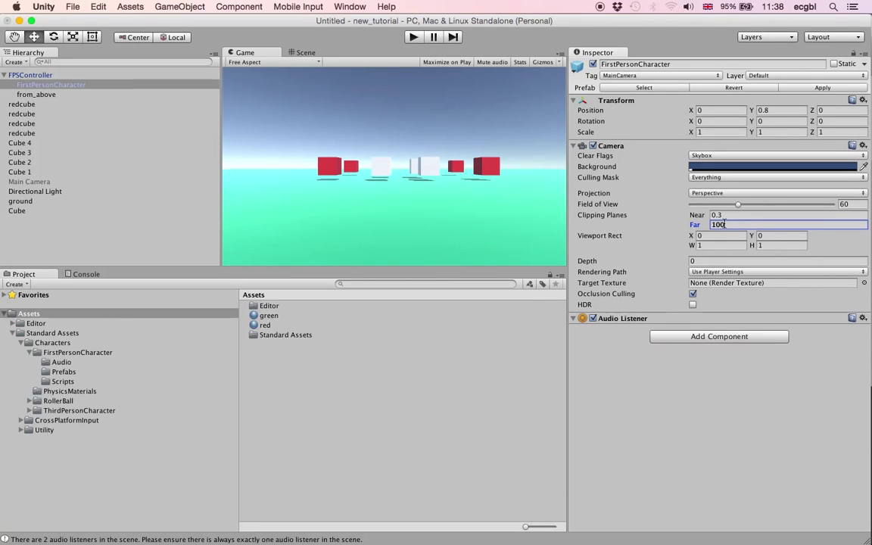
text(10)
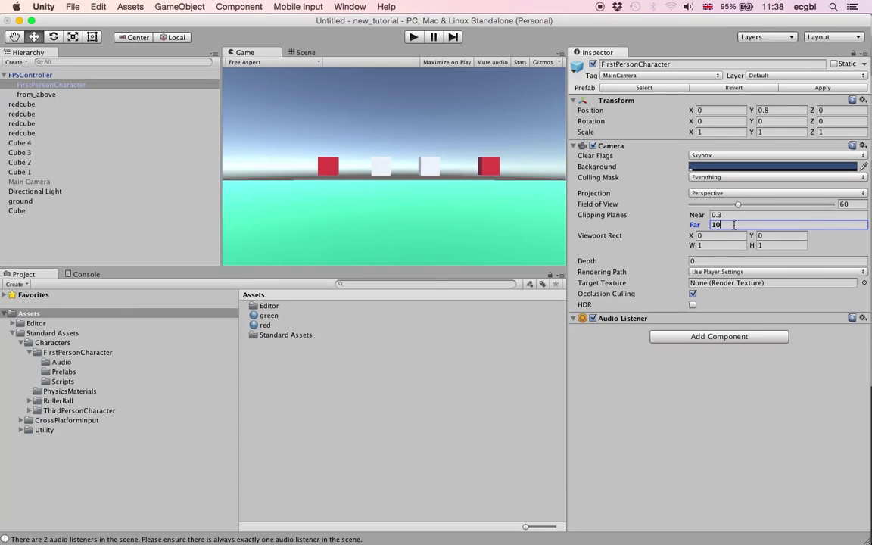
Step: Play-test walking toward and away from the cubes, then stop and set far clipping to 100
click(415, 38)
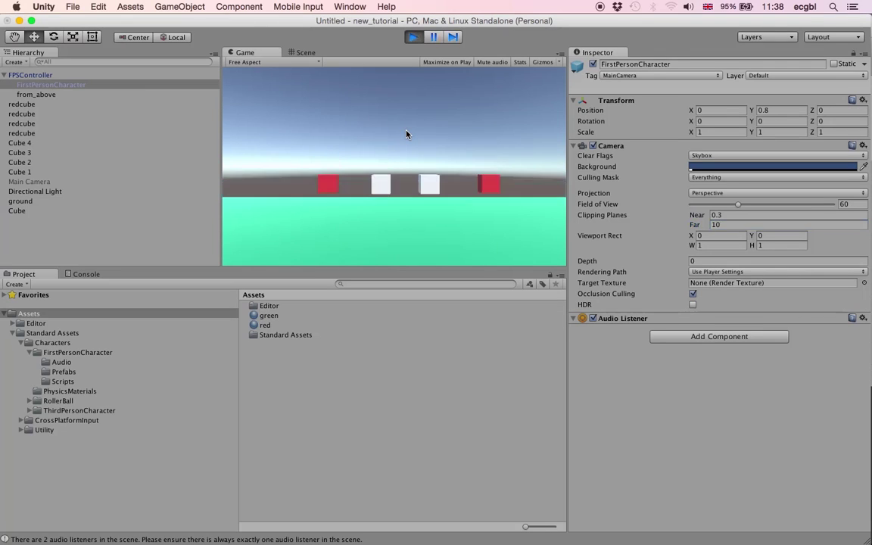
key(w)
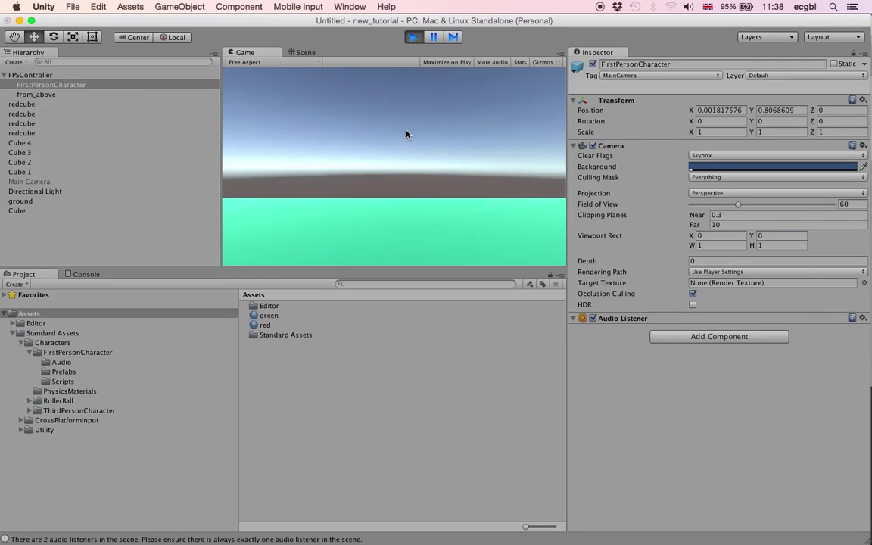
key(w)
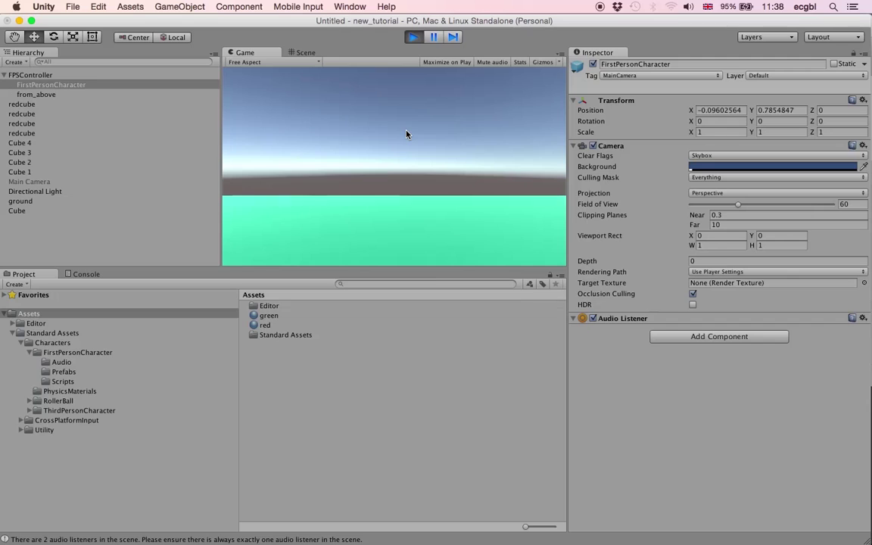
key(s)
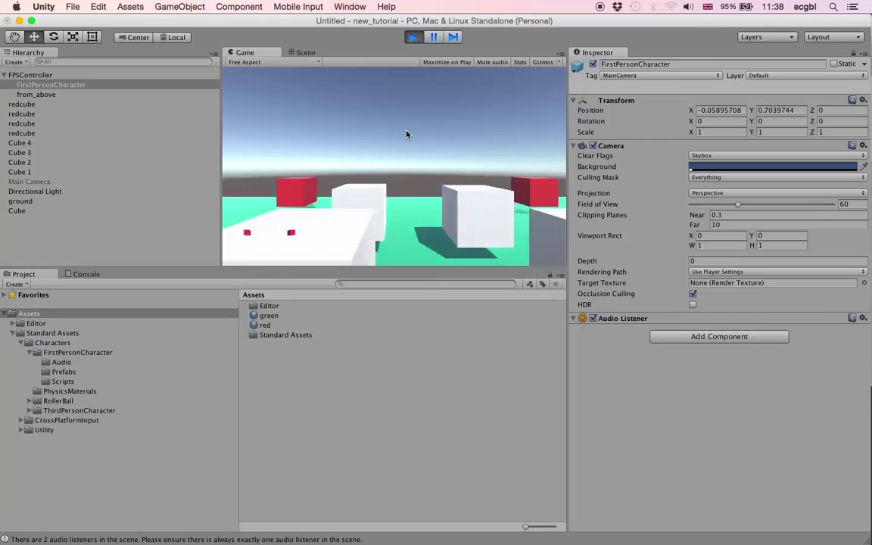
key(s)
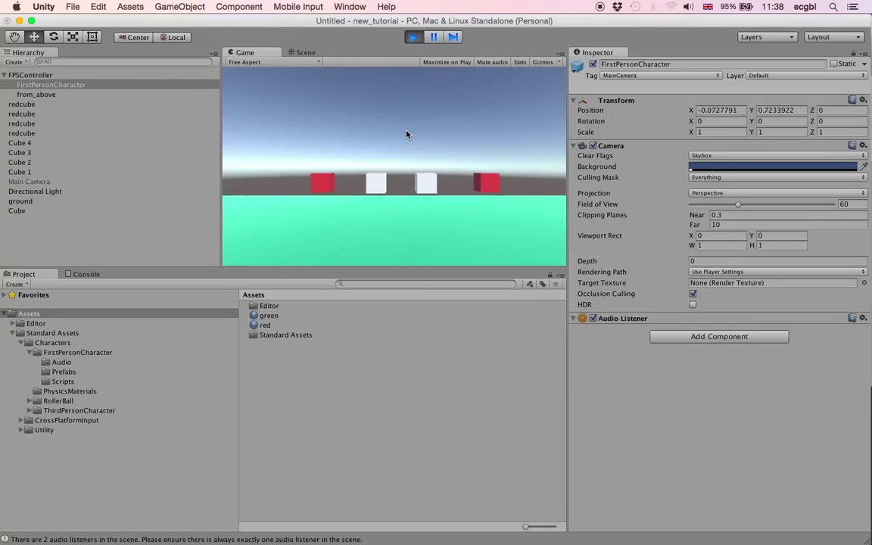
key(super+p)
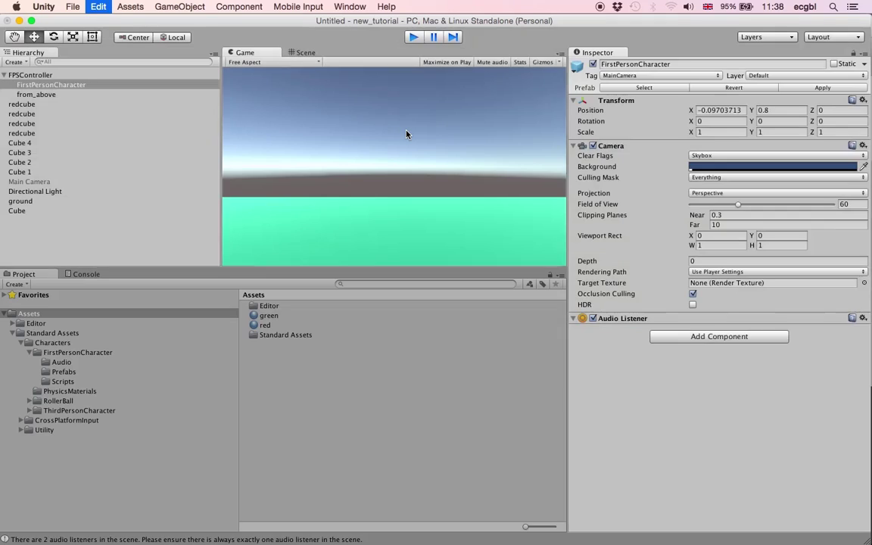
click(731, 225)
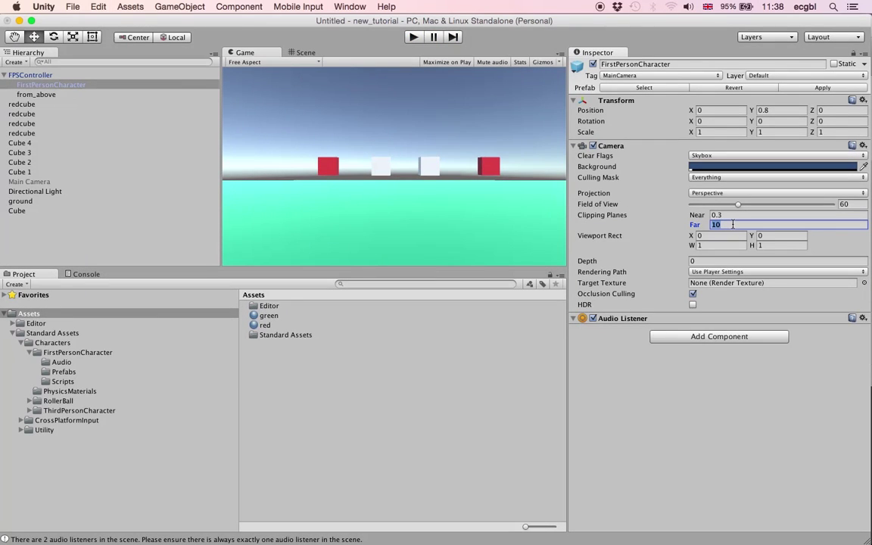
text(100)
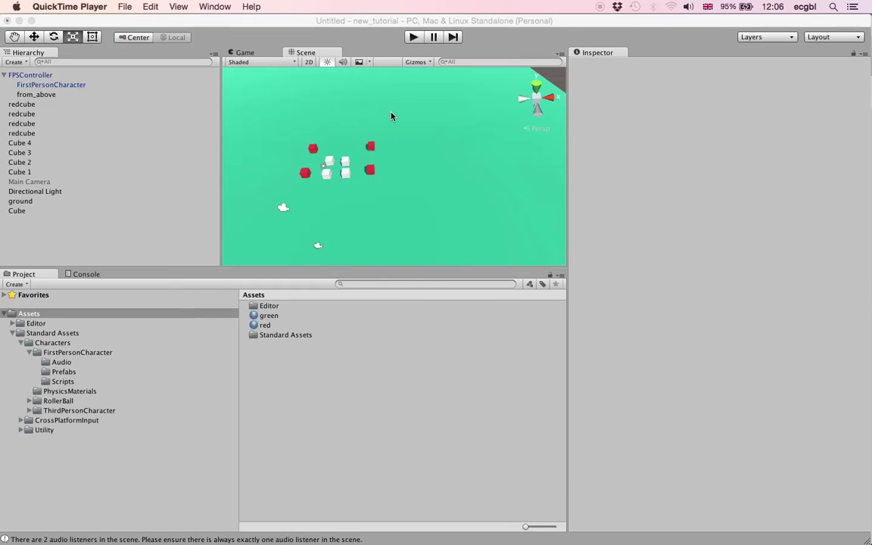
Step: Frame FPSController, check the from_above camera, and collapse FPSController's children
click(43, 76)
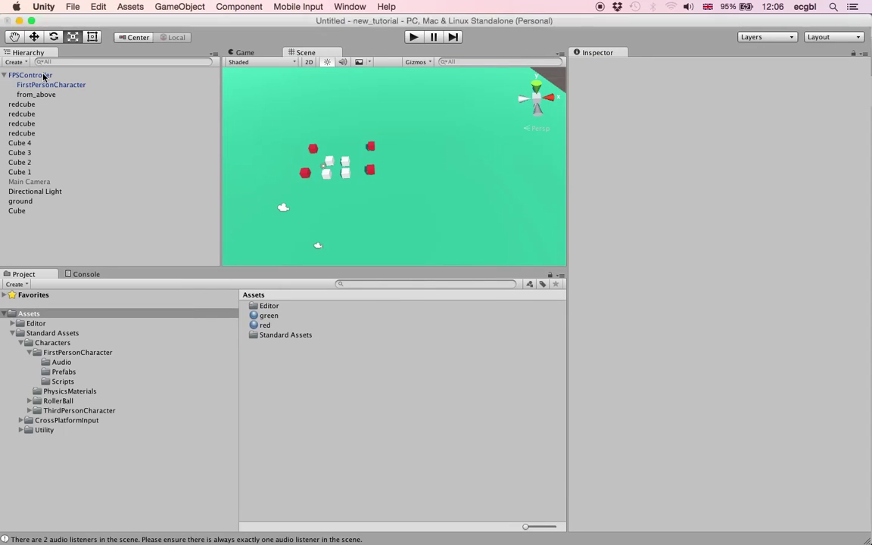
double_click(34, 76)
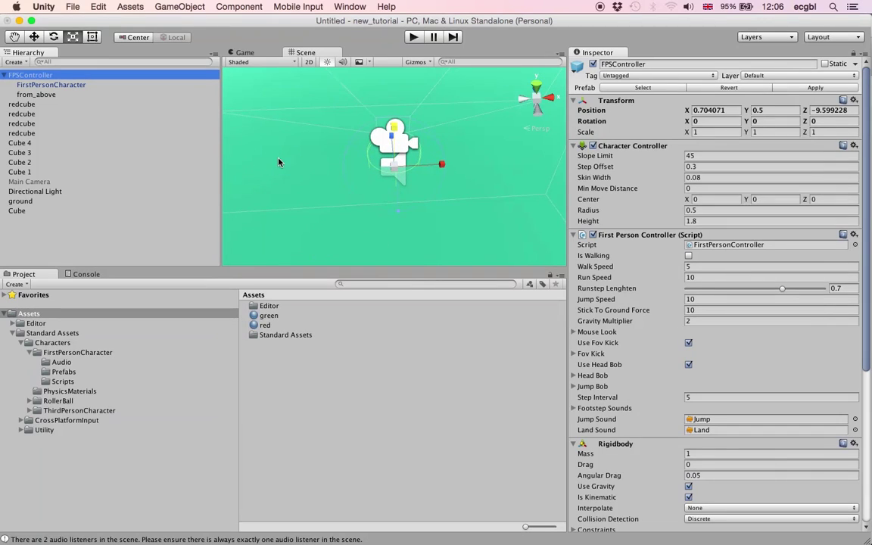
click(56, 95)
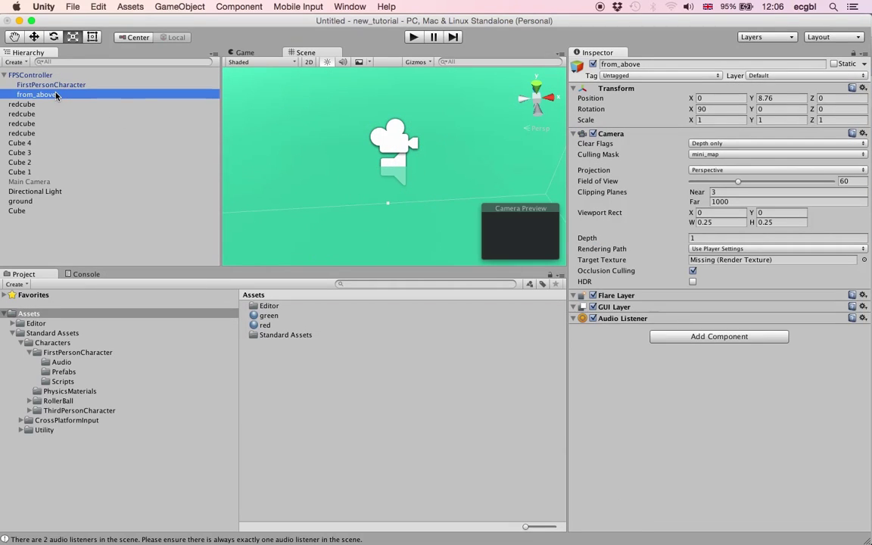
click(5, 76)
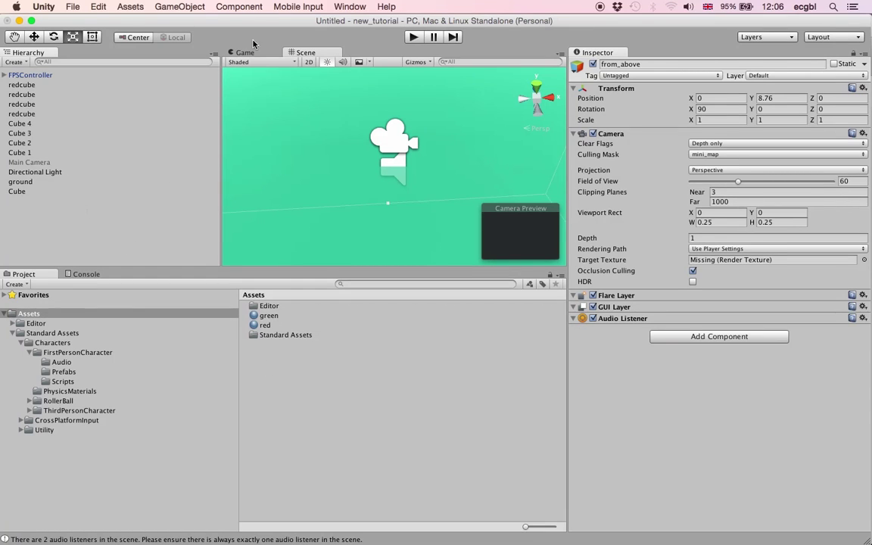
Step: Add a new Camera from the GameObject menu and name it security_cam
click(189, 7)
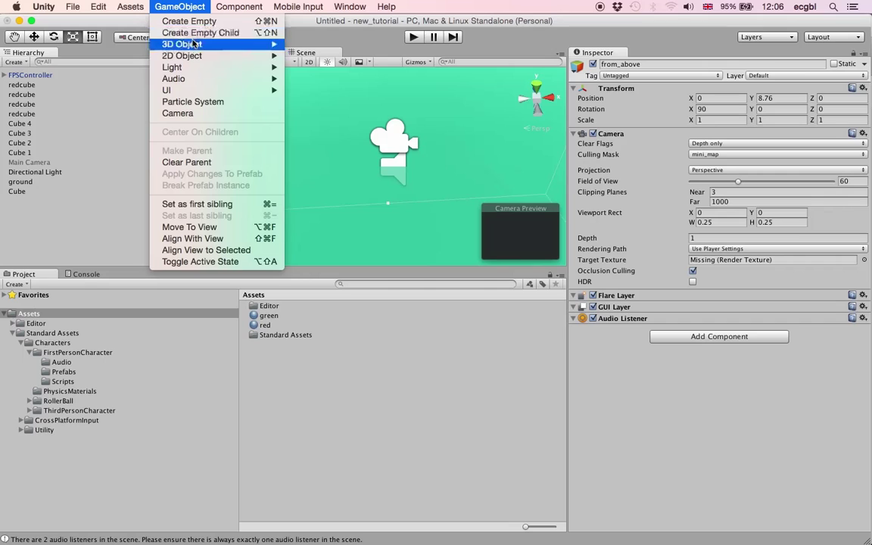
mouse_move(193, 56)
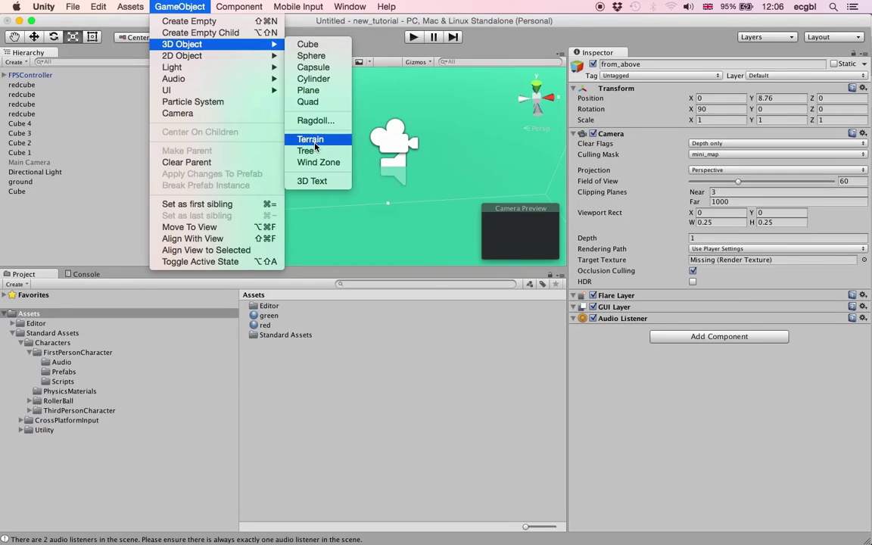
click(254, 115)
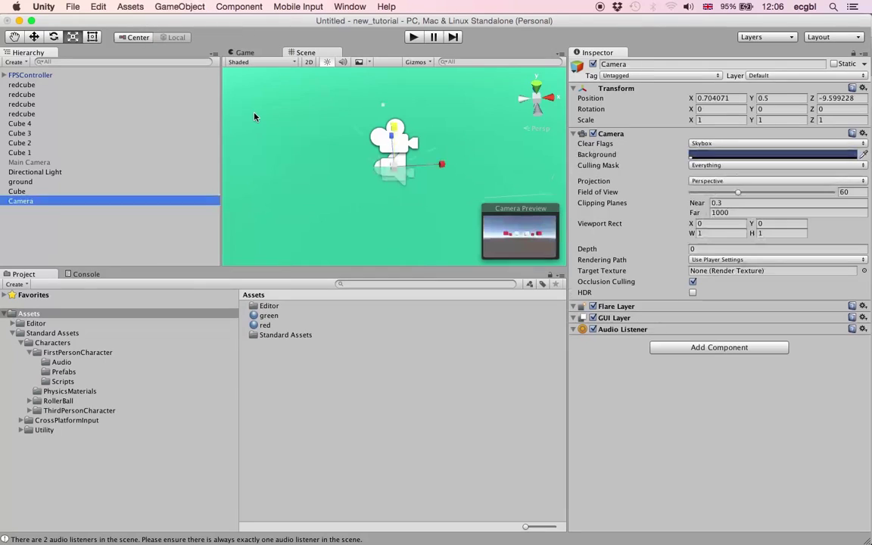
click(27, 202)
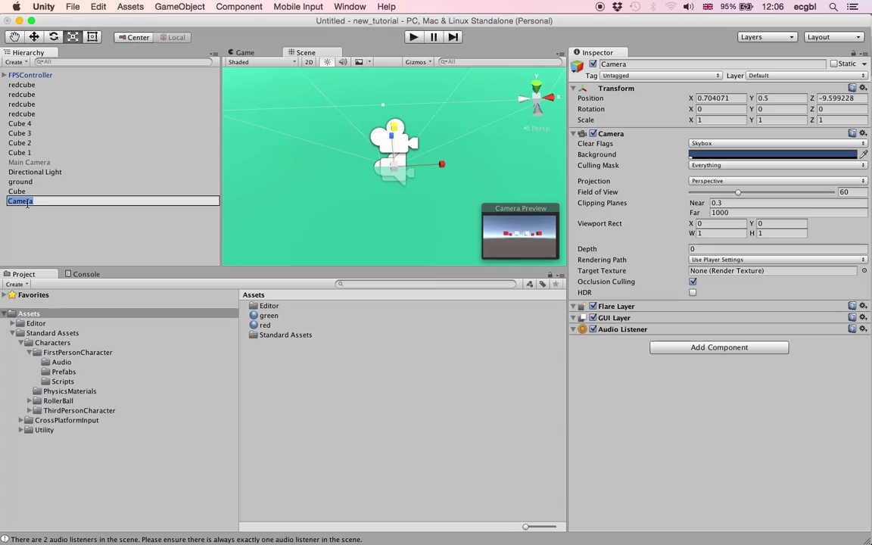
text(screen)
key(alt+Left)
text(cameraS)
key(super+a)
text(securi)
key(Return)
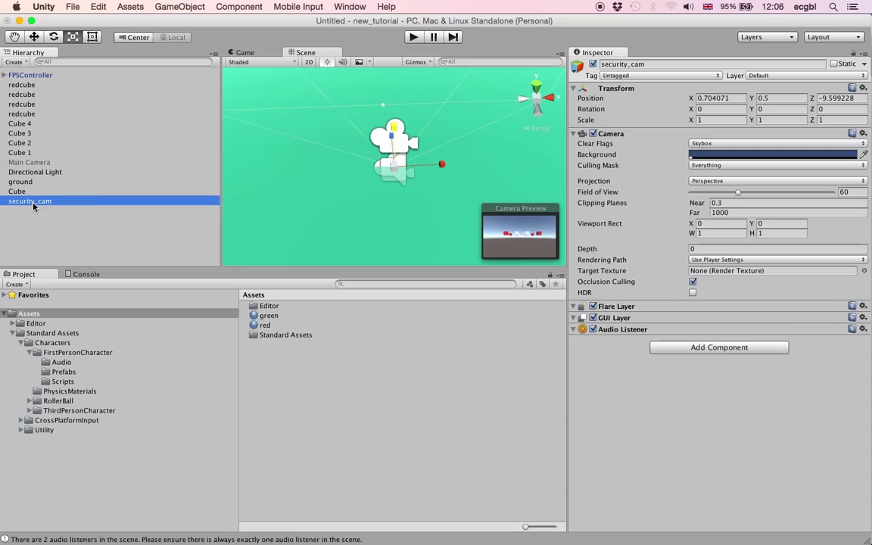
click(29, 313)
click(15, 284)
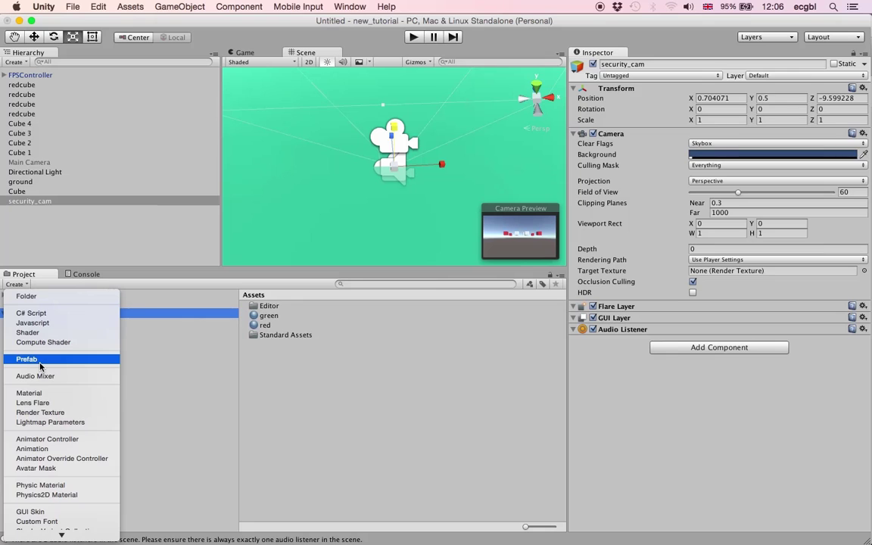
Step: Create a Render Texture in Assets named display_text_on_screen
click(40, 413)
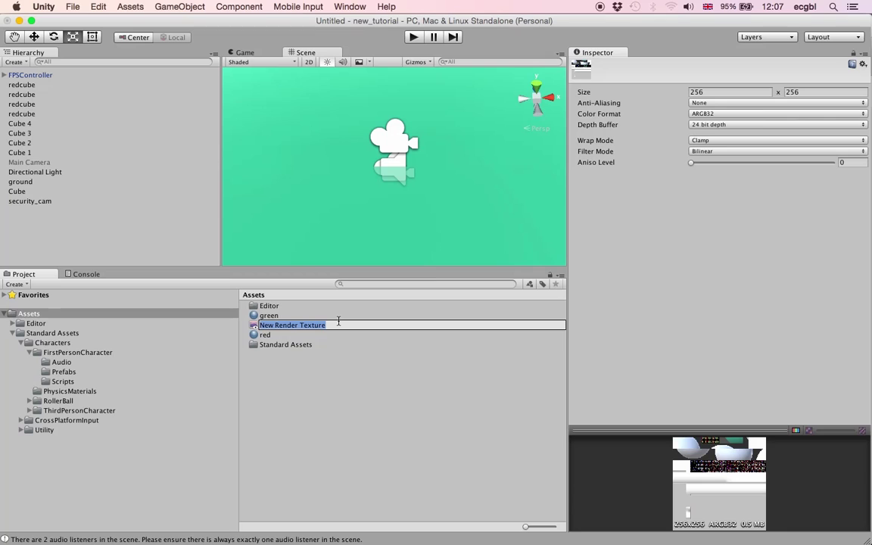
text(display)
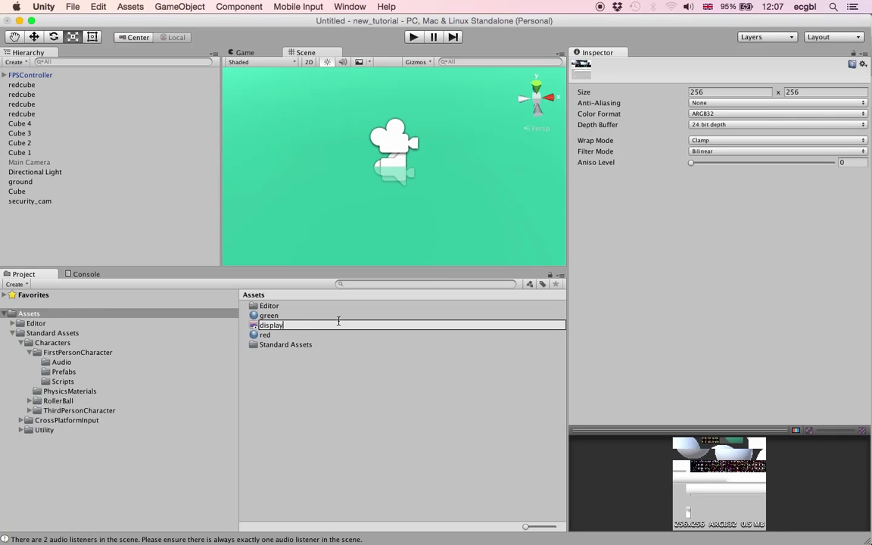
text(_text_on_screen)
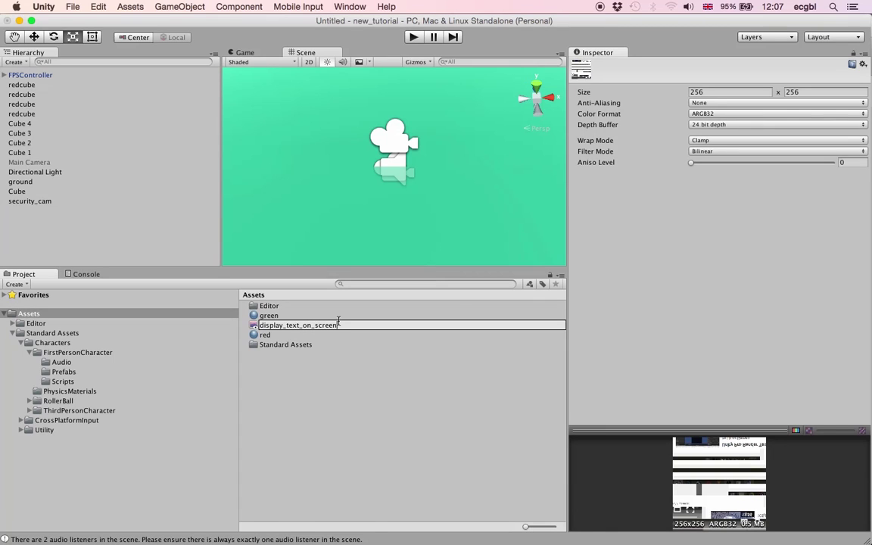
key(Return)
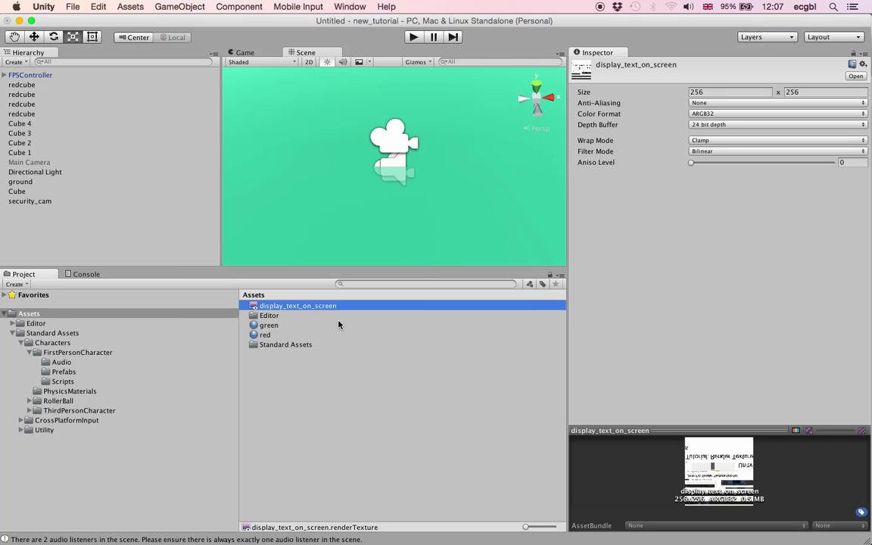
Step: Drag display_text_on_screen into security_cam's Target Texture field
click(38, 201)
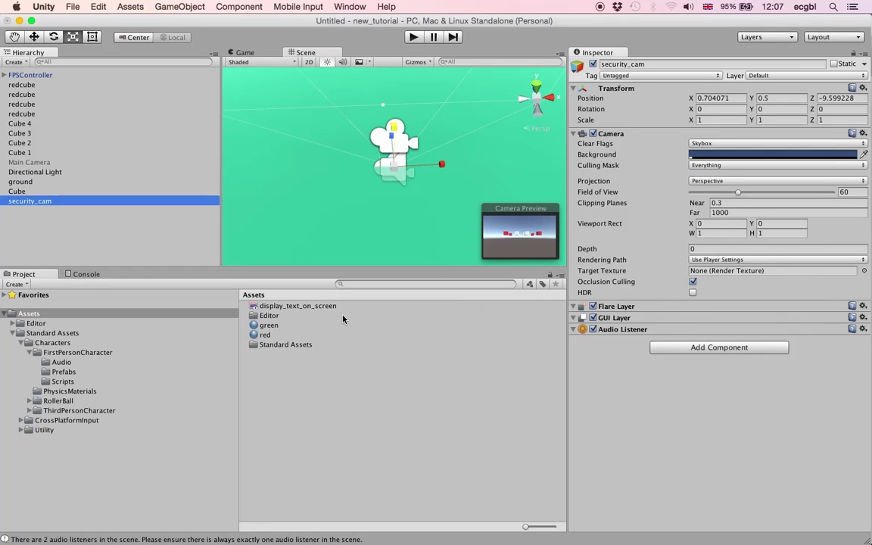
drag(317, 307, 742, 275)
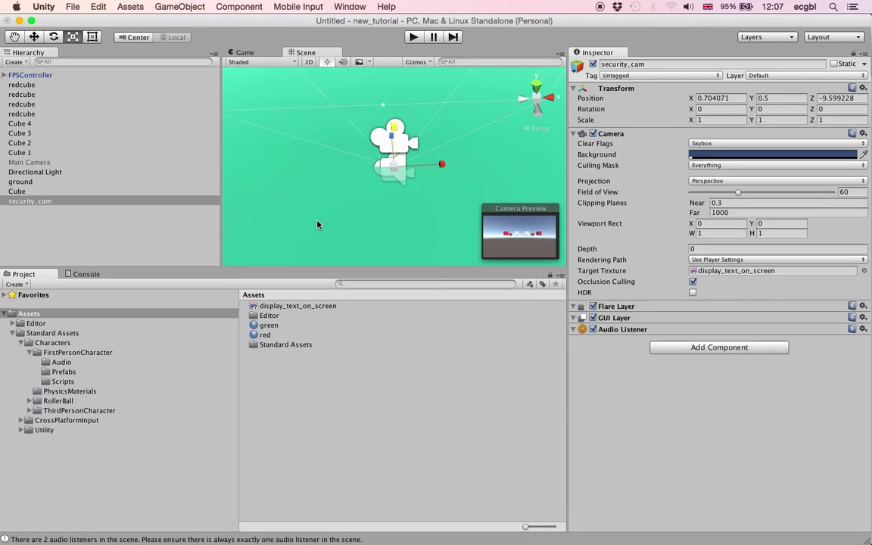
click(170, 237)
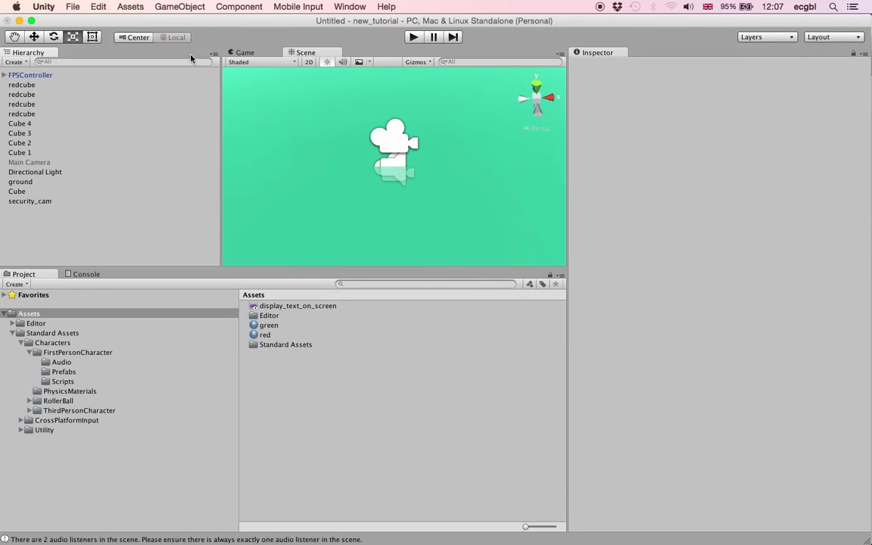
Step: Select FPSController, zoom out the Scene view, and show the GameObject > 3D Object list
click(42, 76)
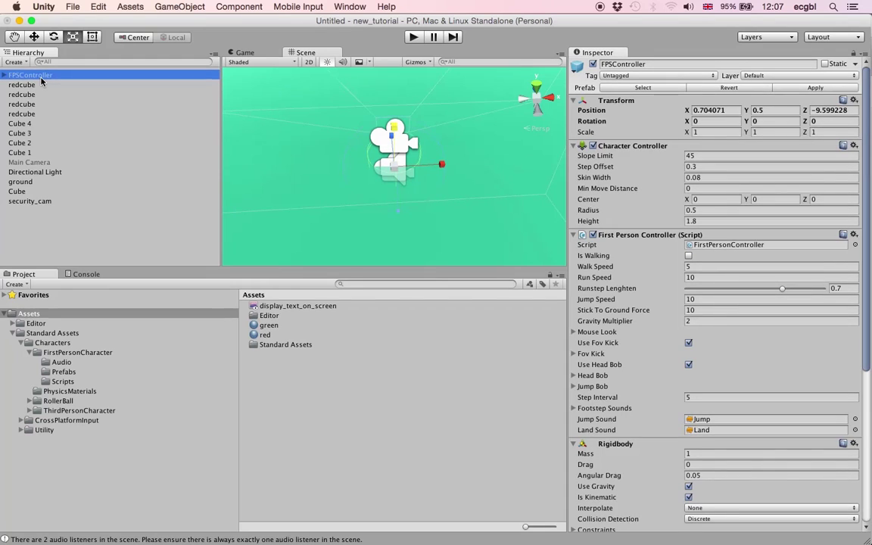
scroll(323, 143, down, 5)
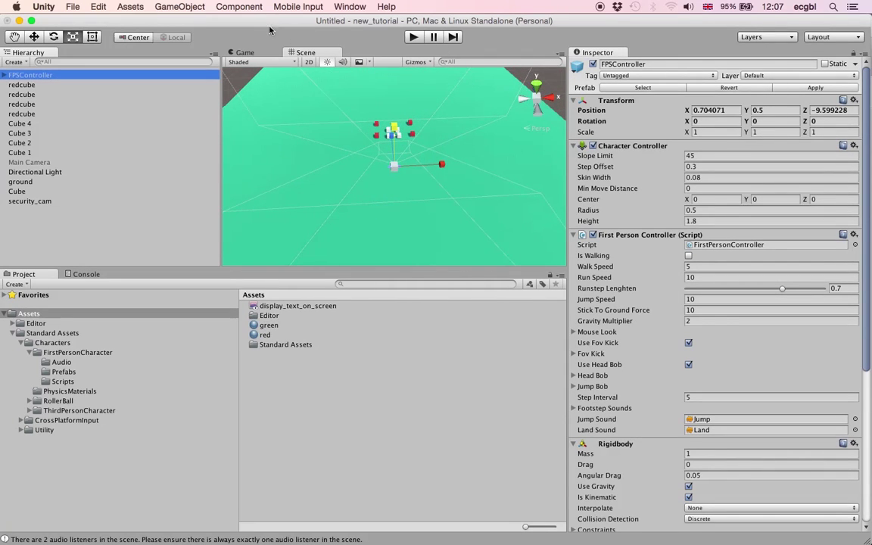
click(179, 6)
mouse_move(200, 47)
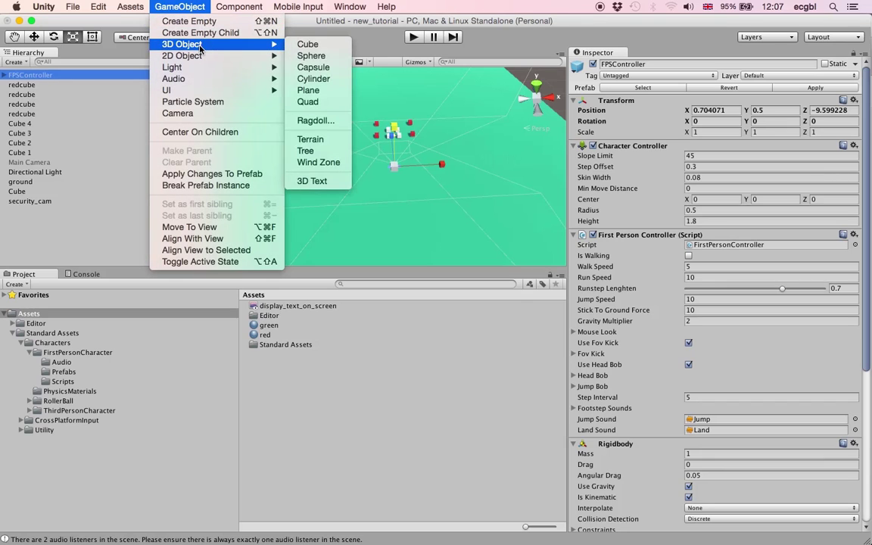
Step: Add a Quad named screen, frame it, and cancel the accidental rename
click(309, 102)
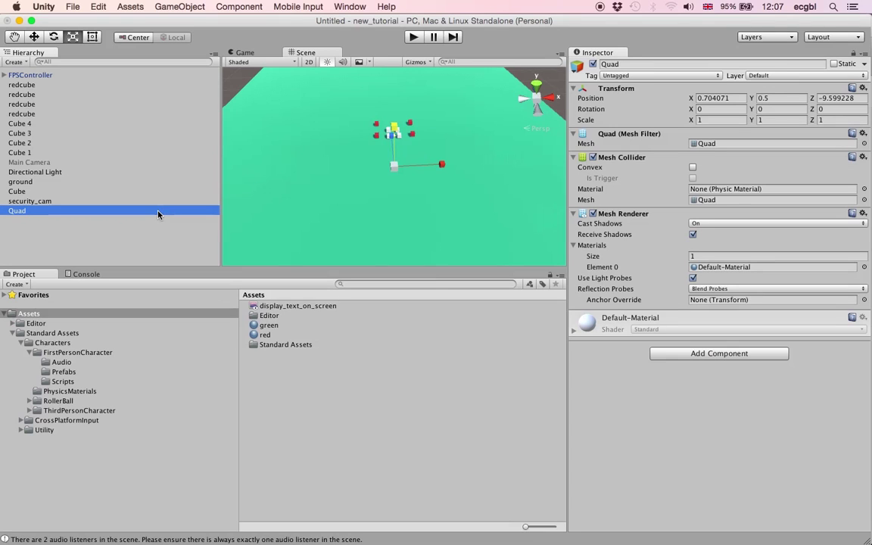
click(26, 212)
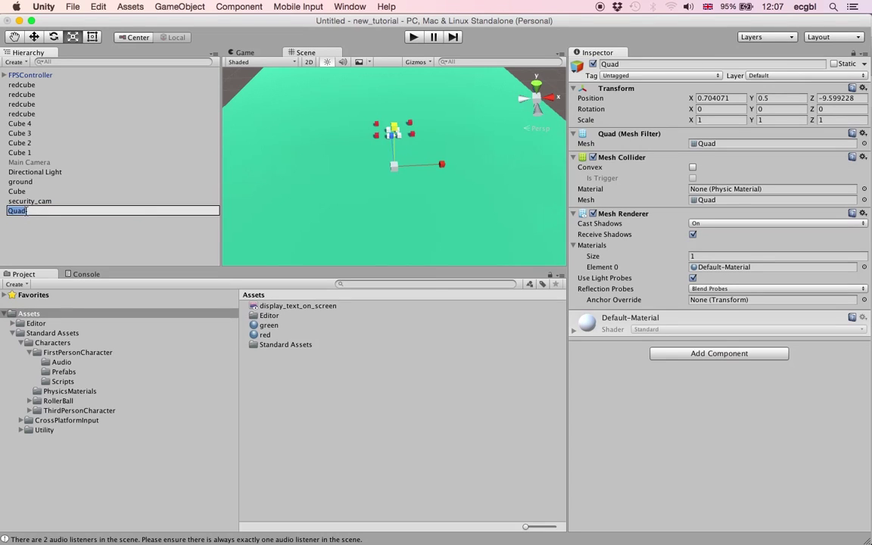
text(screen)
key(Return)
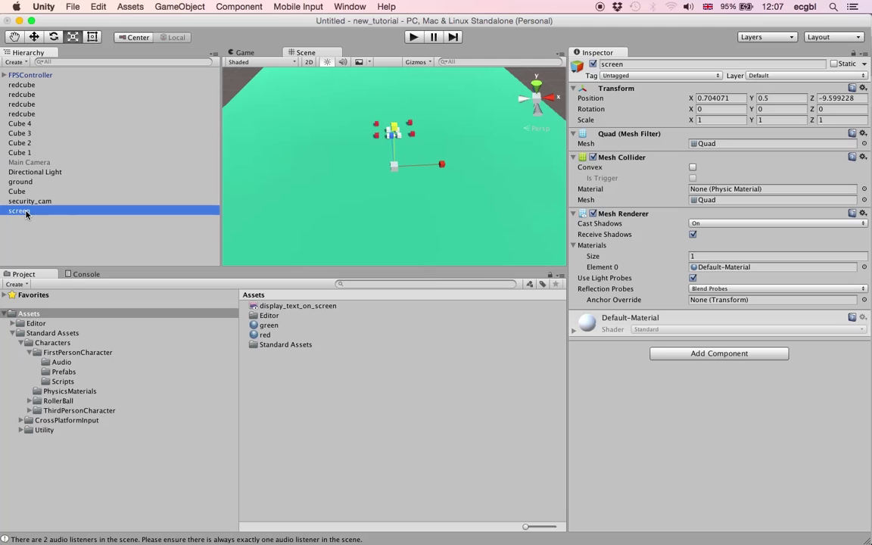
double_click(28, 211)
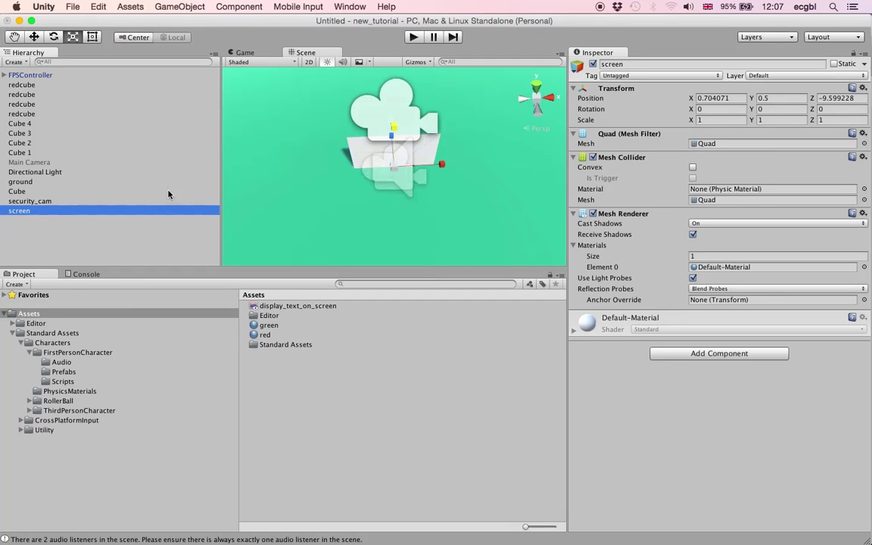
text(qw)
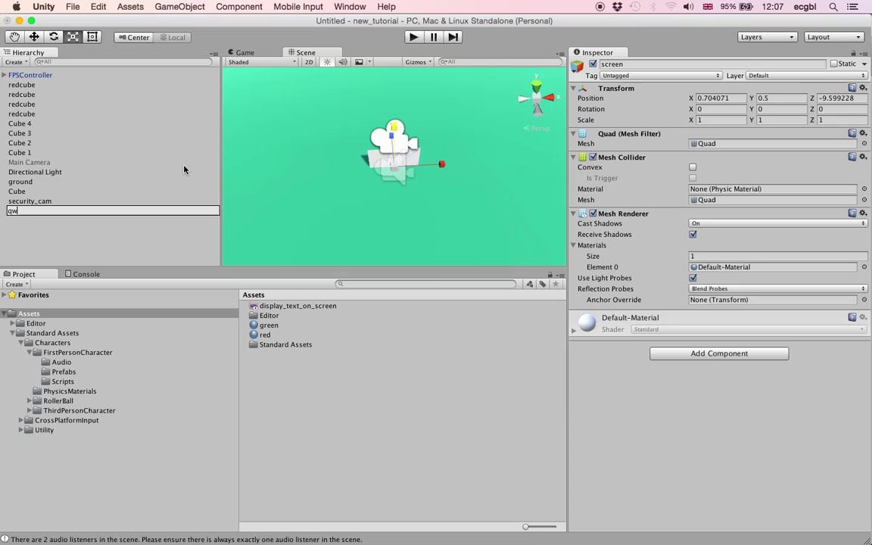
key(Escape)
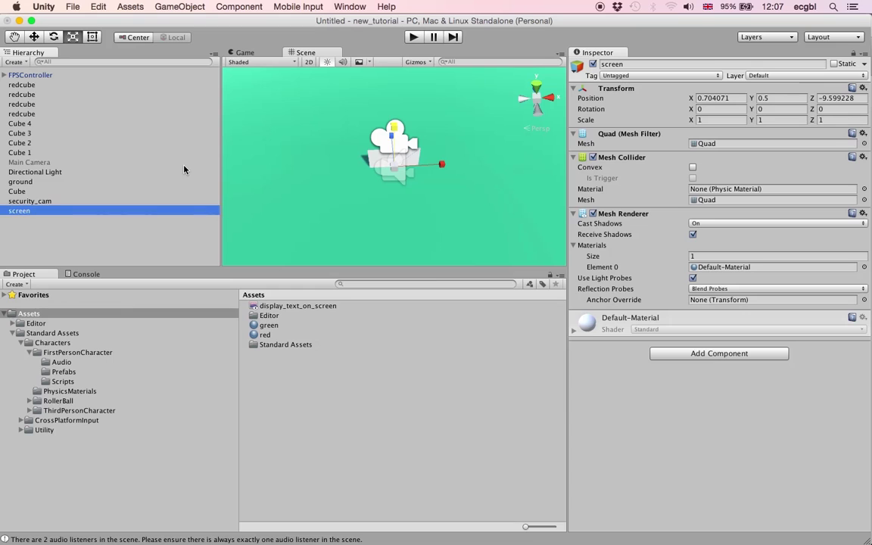
Step: Move the screen quad up to a height of 1.3
key(q)
key(w)
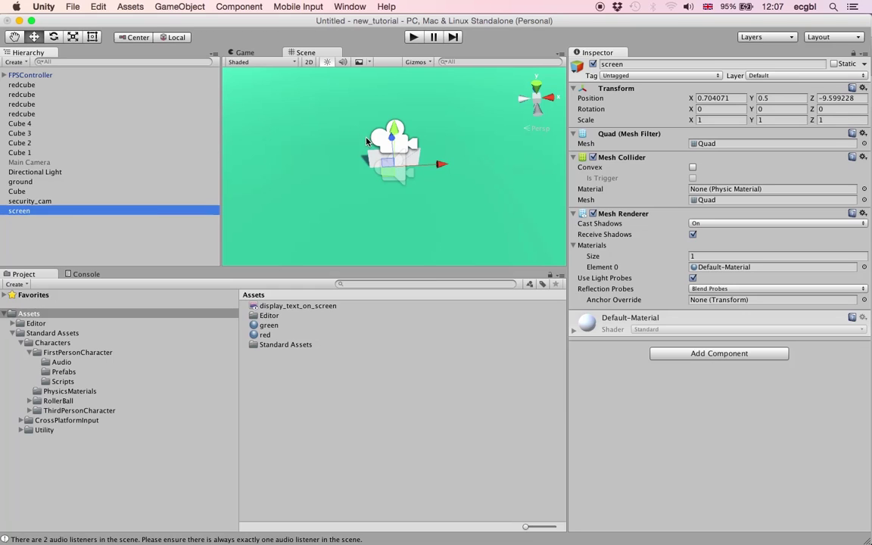
drag(400, 130, 396, 113)
alt+drag(323, 126, 615, 203)
Step: Enlarge the screen quad evenly with the Scale tool
key(e)
key(r)
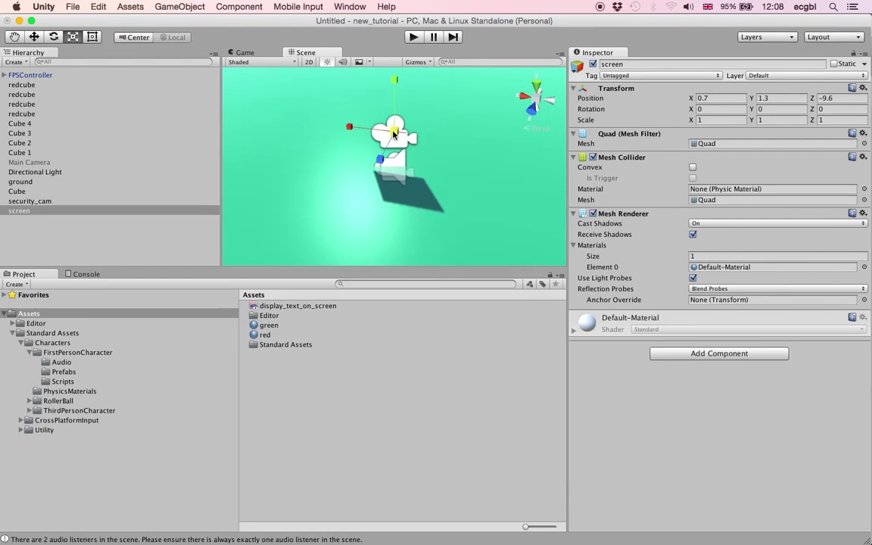
drag(394, 132, 484, 78)
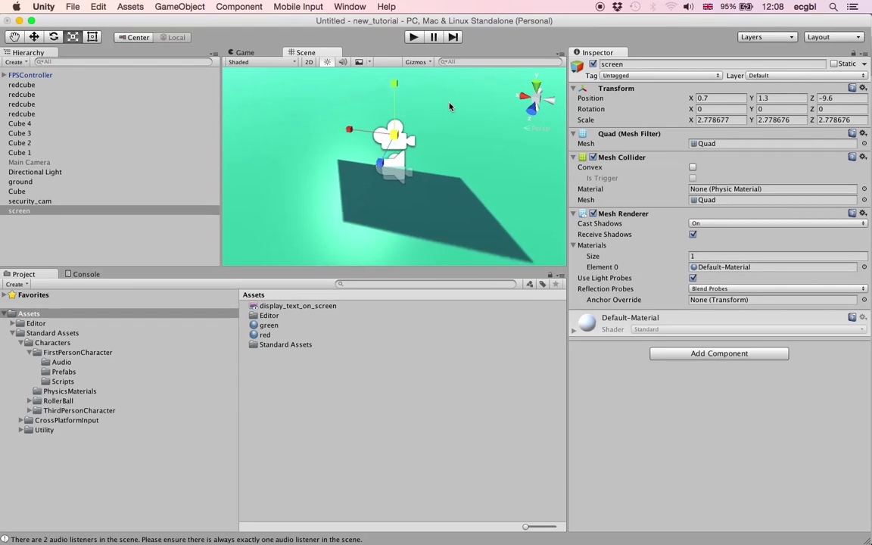
scroll(449, 107, down, 5)
scroll(449, 106, down, 3)
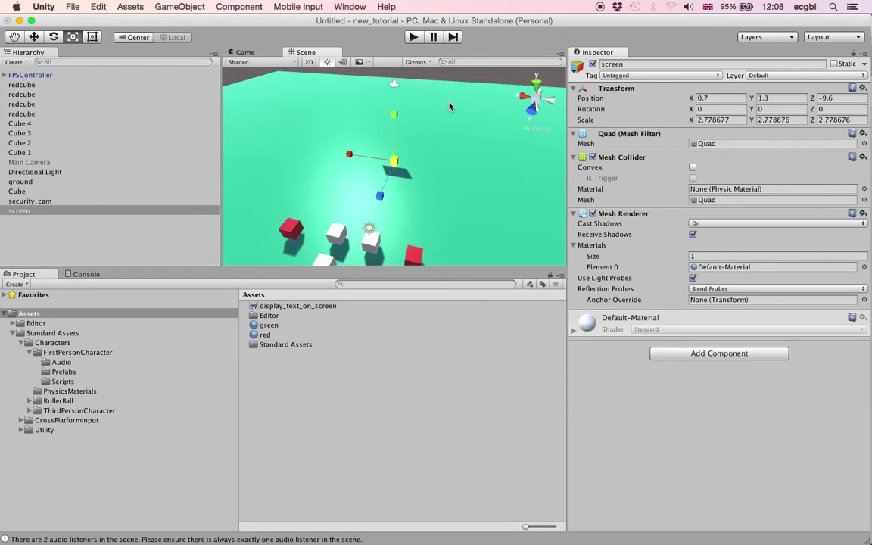
double_click(35, 212)
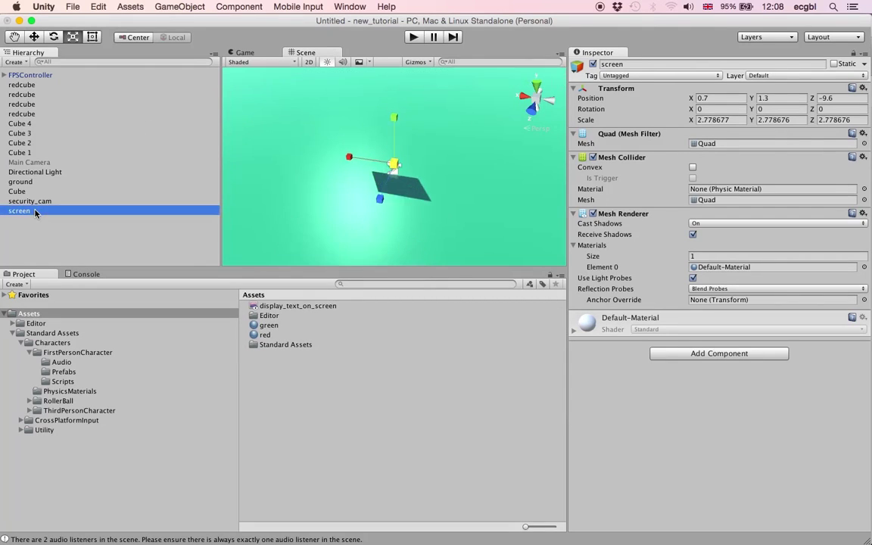
alt+drag(311, 263, 355, 234)
Step: Stretch the quad vertically to about 5, reaching scale 6.86 by 5.02
key(r)
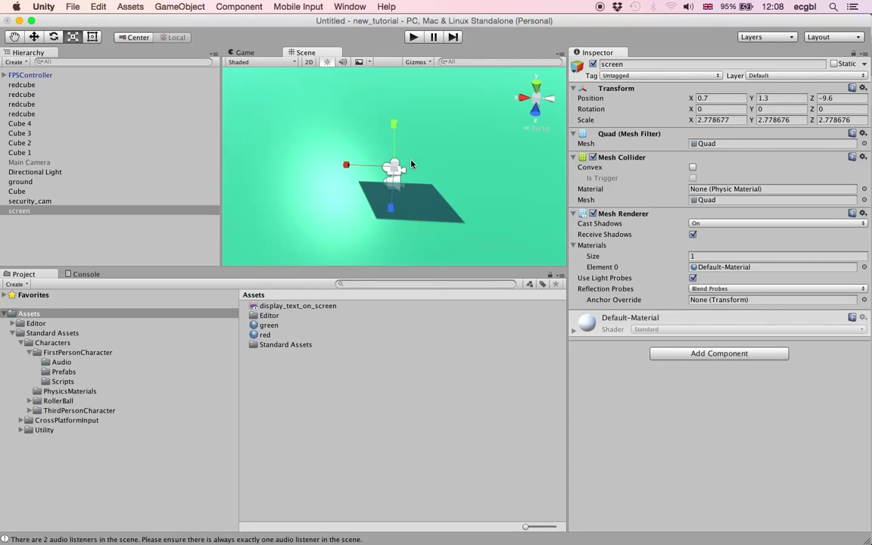
drag(395, 131, 273, 169)
scroll(350, 155, down, 10)
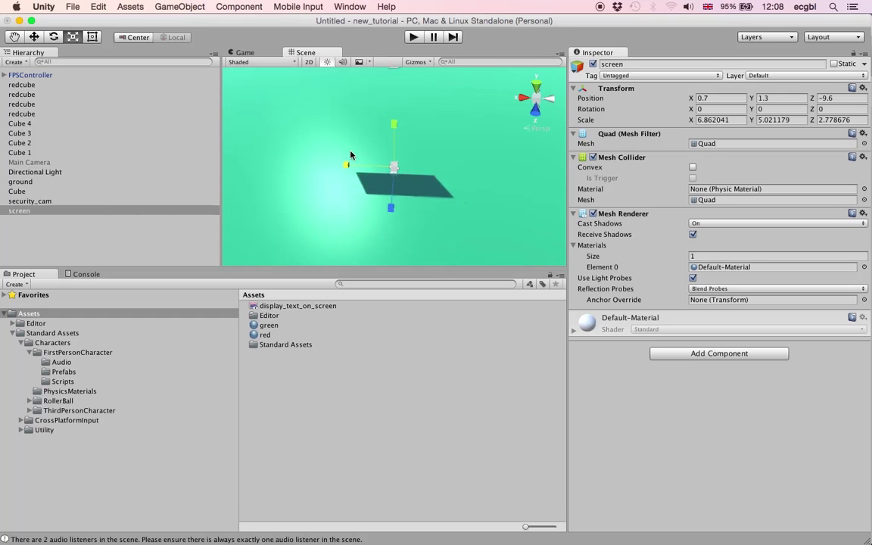
scroll(350, 156, down, 1)
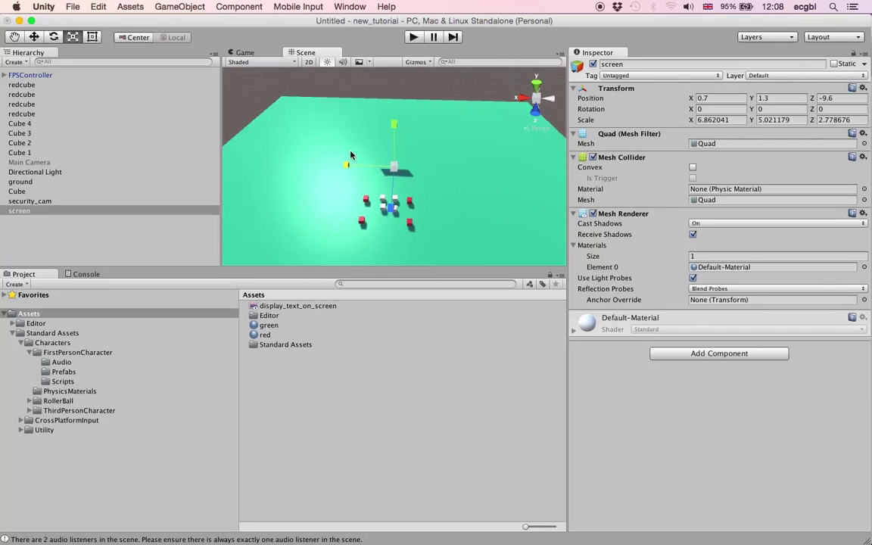
double_click(25, 215)
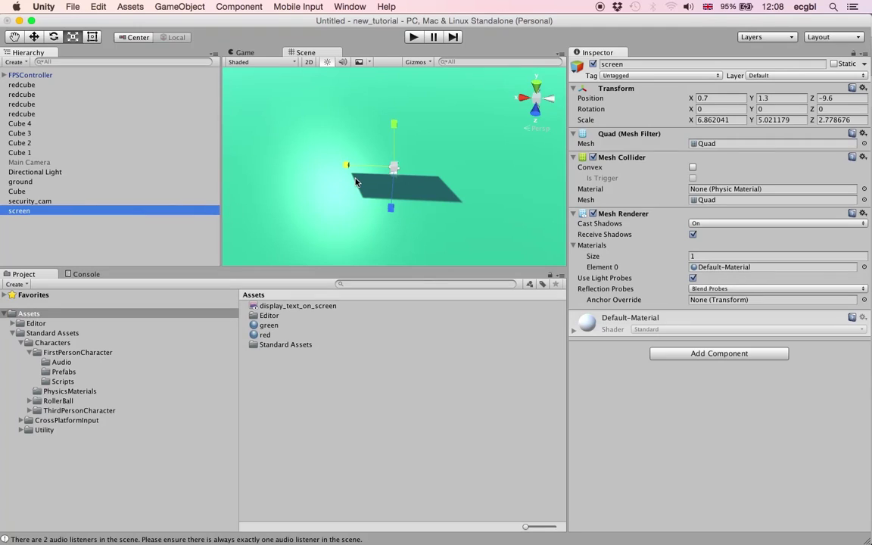
key(w)
key(e)
key(r)
click(256, 308)
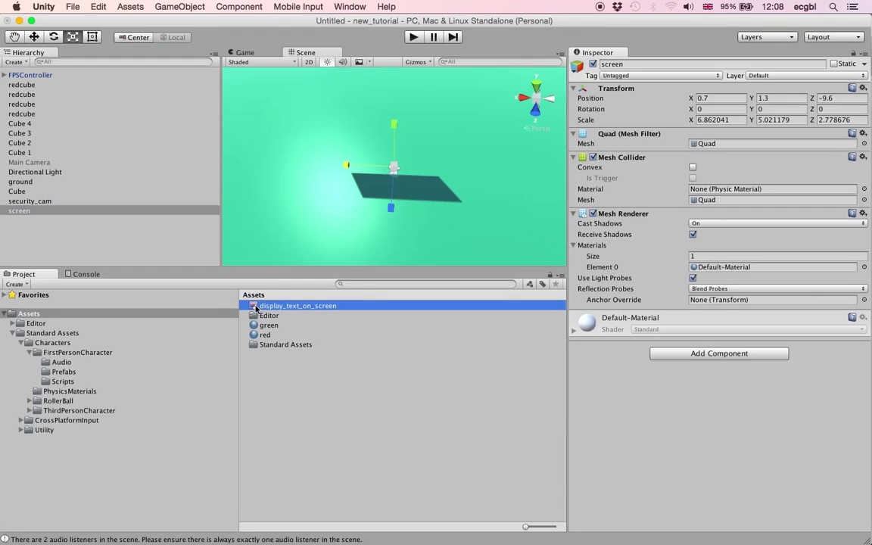
Step: Drag display_text_on_screen onto the screen quad and expand its material properties
drag(226, 290, 49, 214)
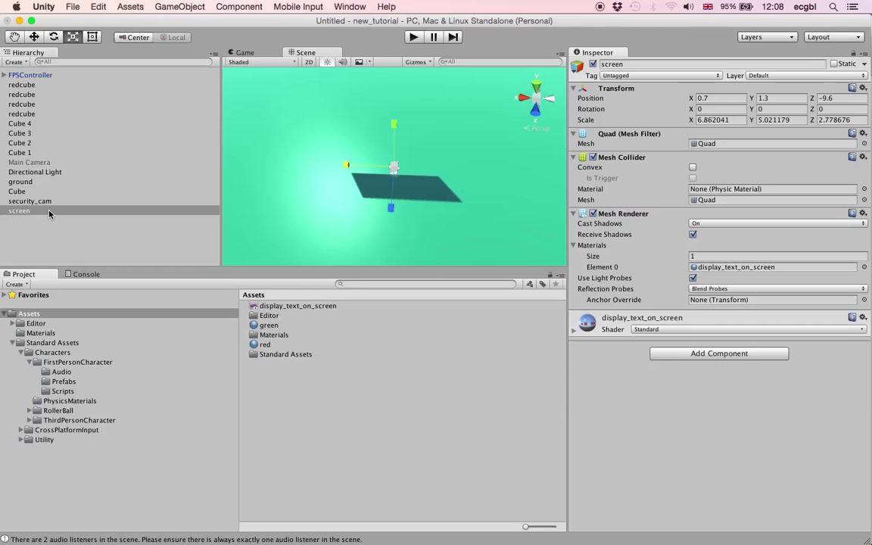
click(573, 330)
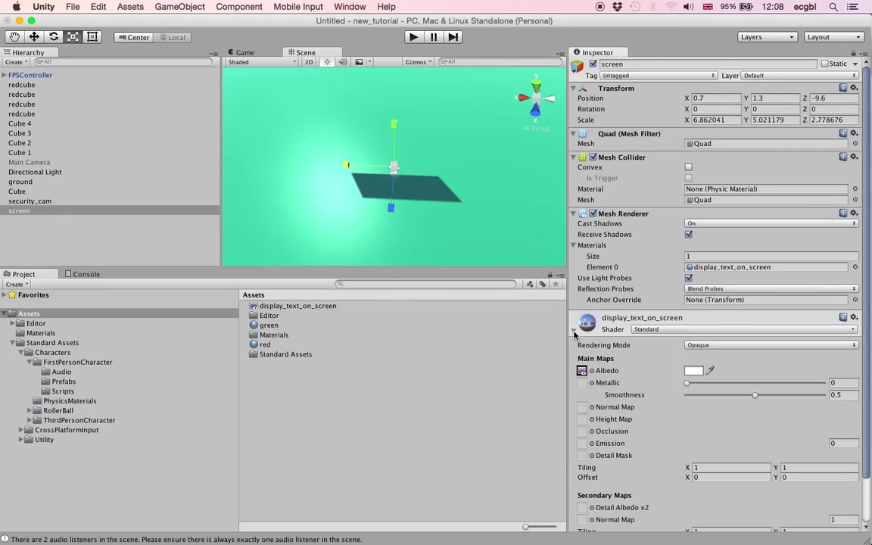
scroll(590, 337, down, 3)
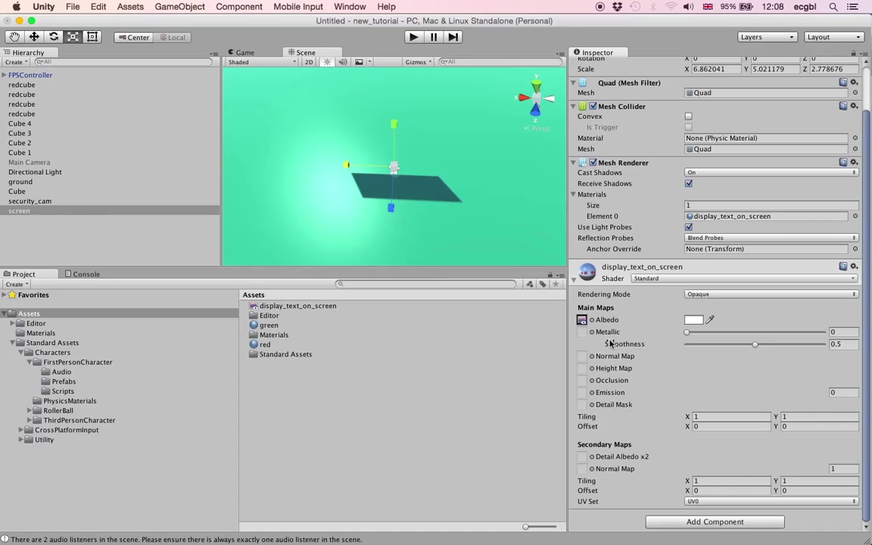
Step: Enter Play mode and walk back and forth toward the screen quad
click(414, 38)
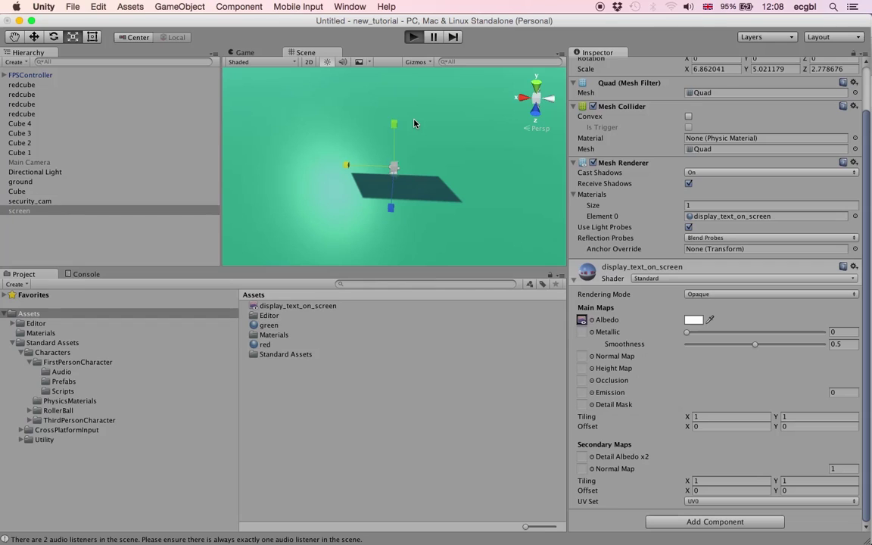
key(w)
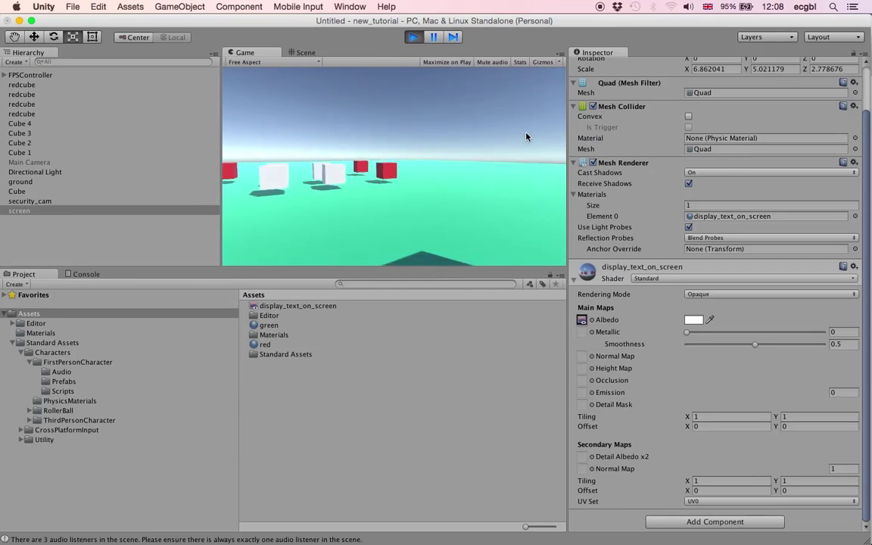
key(Escape)
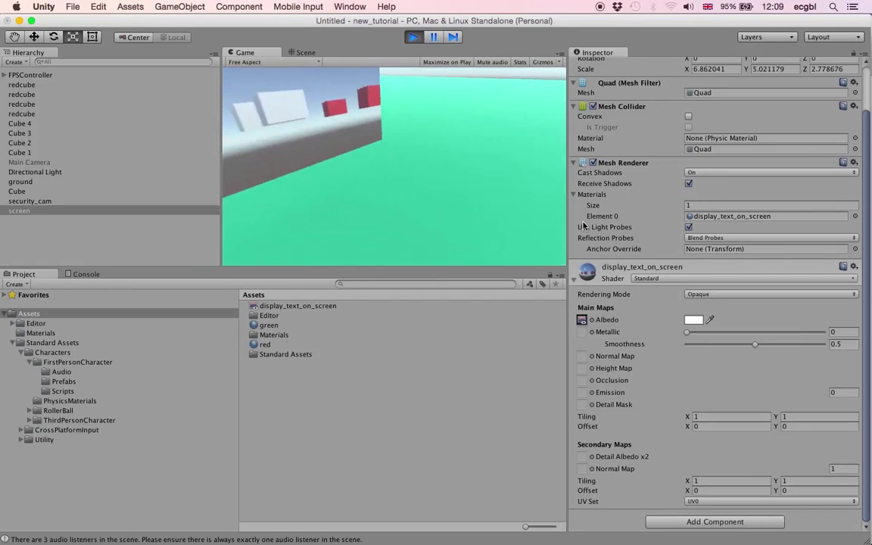
key(s)
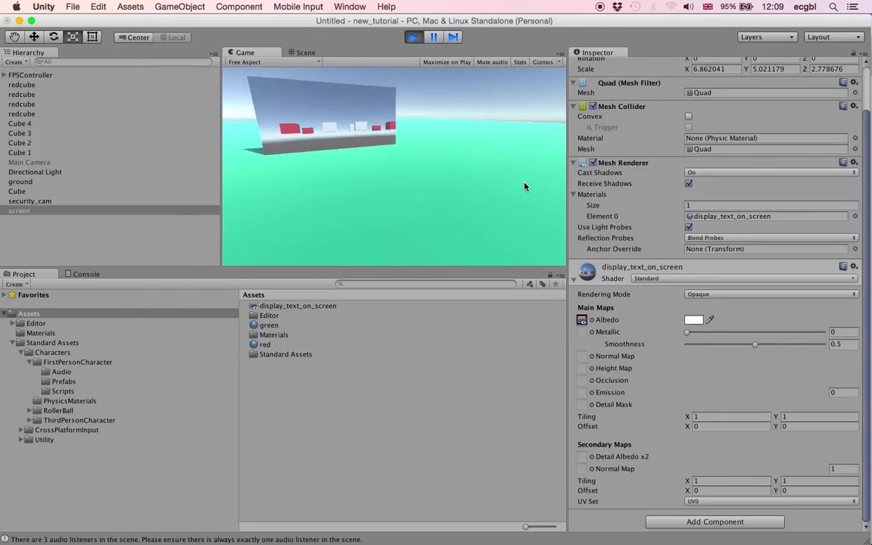
key(w)
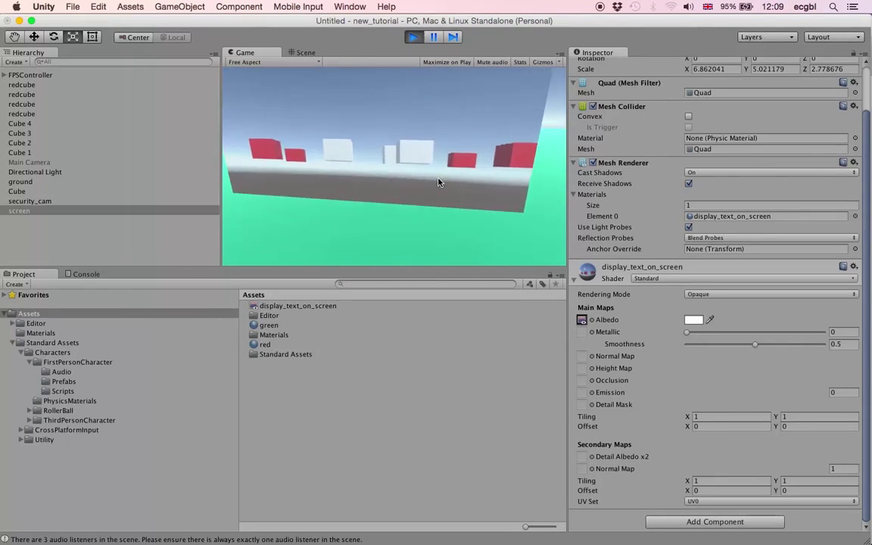
key(s)
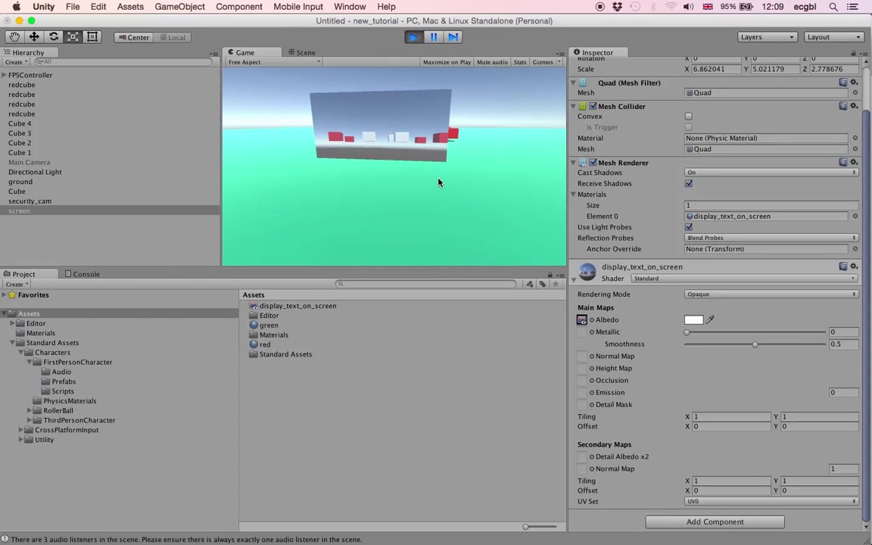
key(w)
key(s)
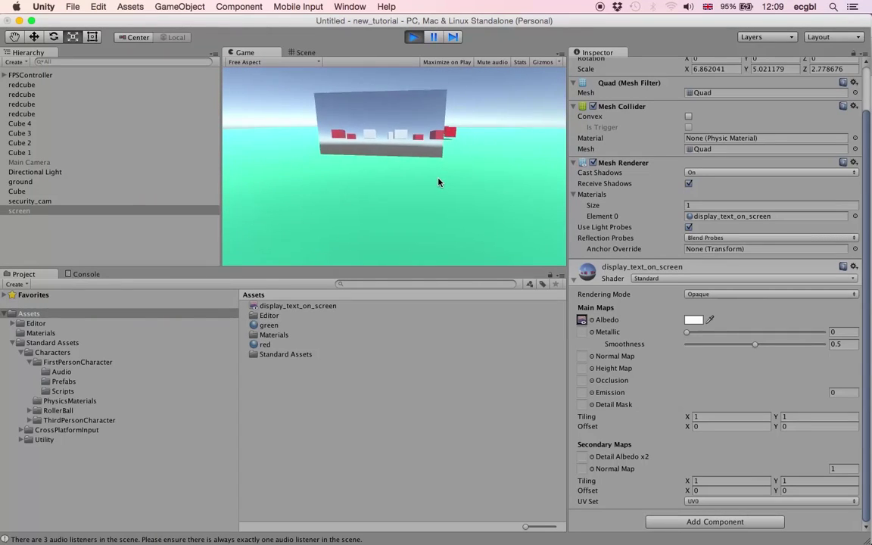
Step: Strafe and walk around the screen quad to view it from other angles, then stop Play
key(a)
key(d)
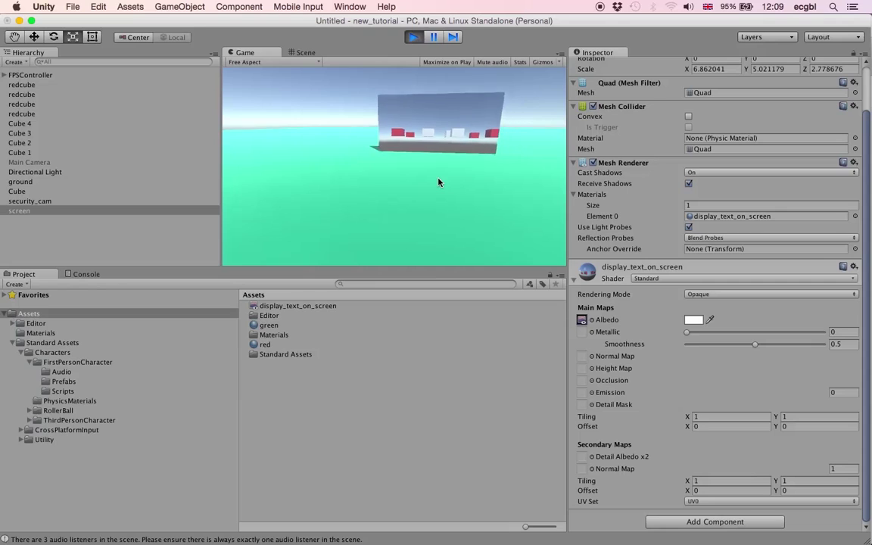
key(w)
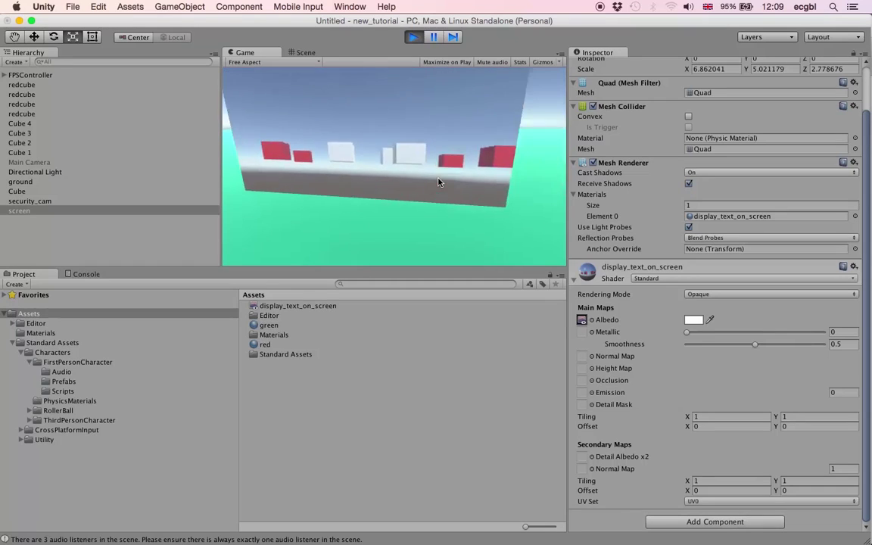
key(s)
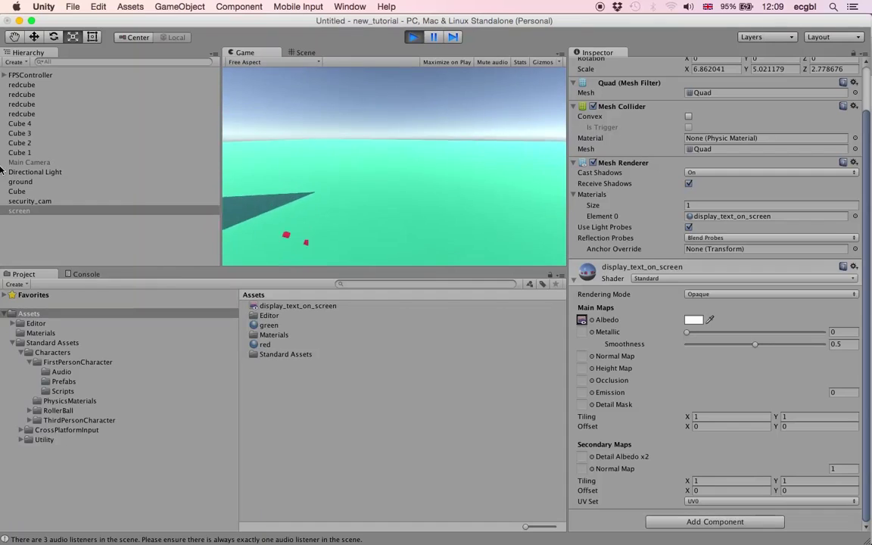
mouse_move(3, 166)
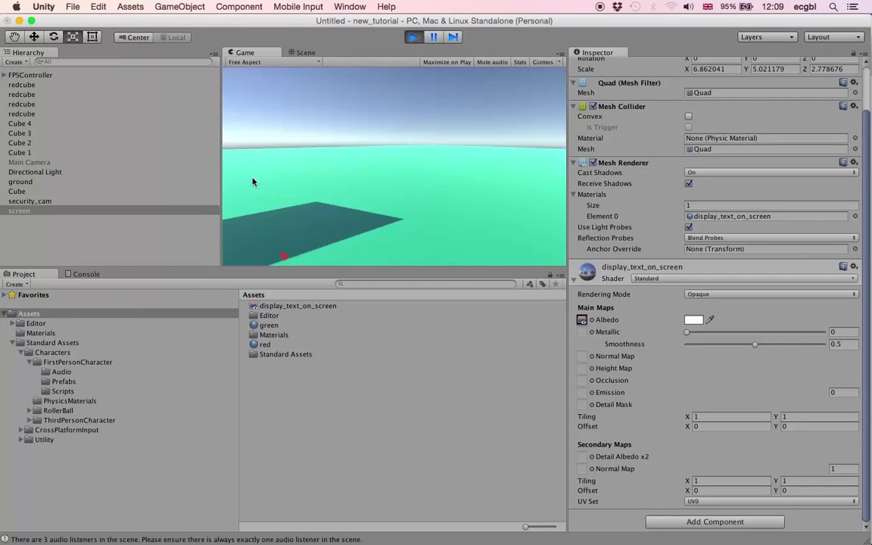
key(s)
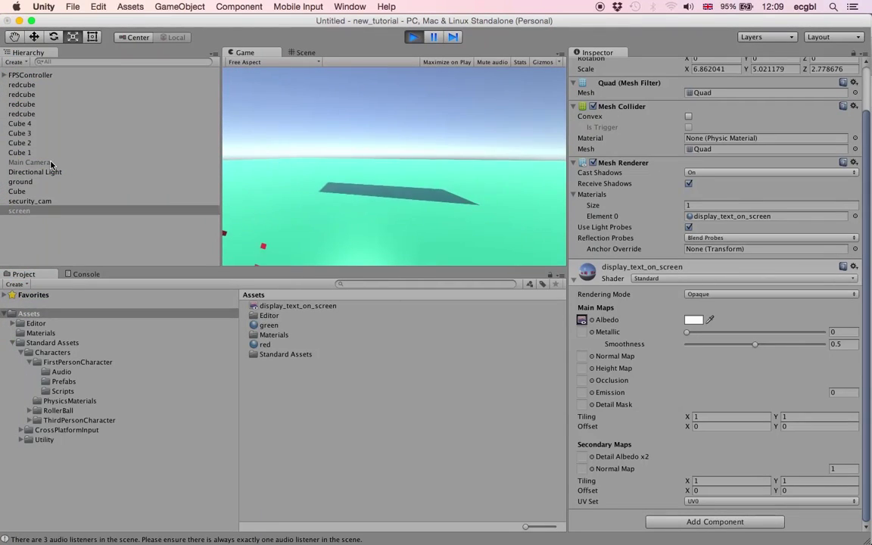
key(w)
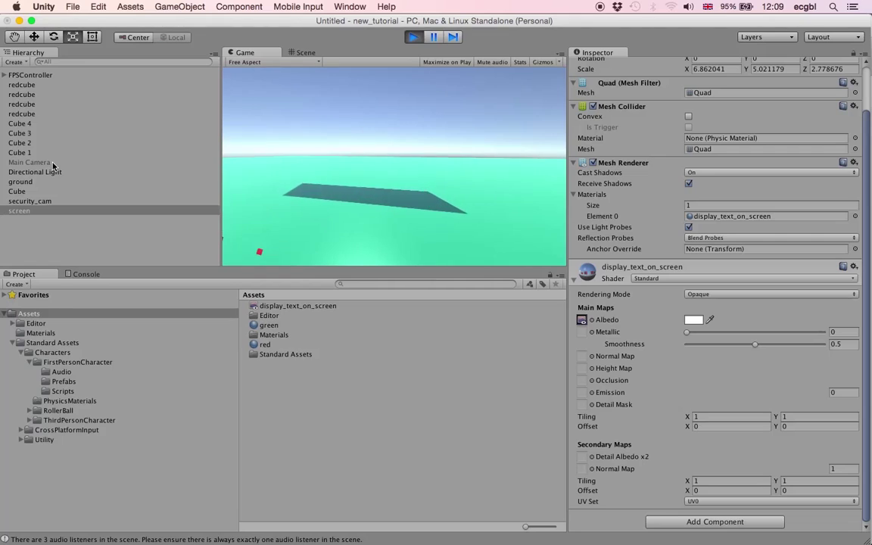
key(w)
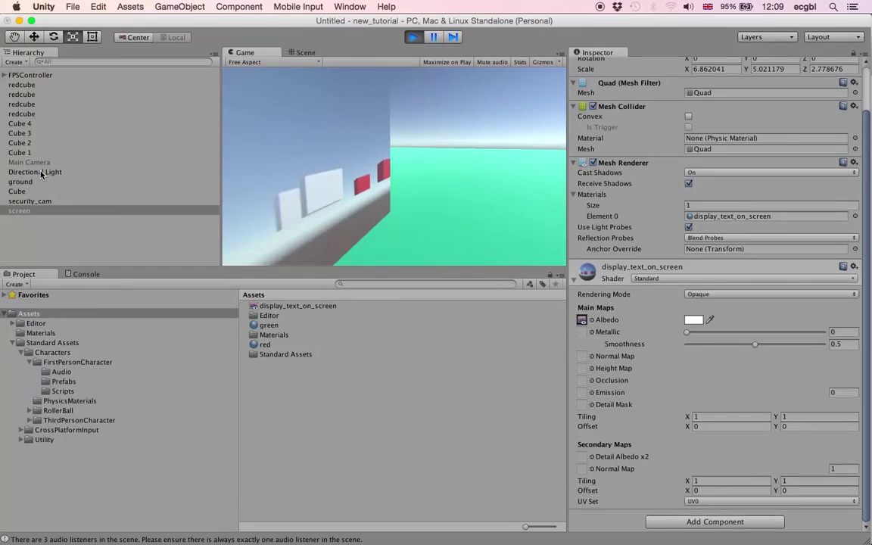
key(w)
key(super+p)
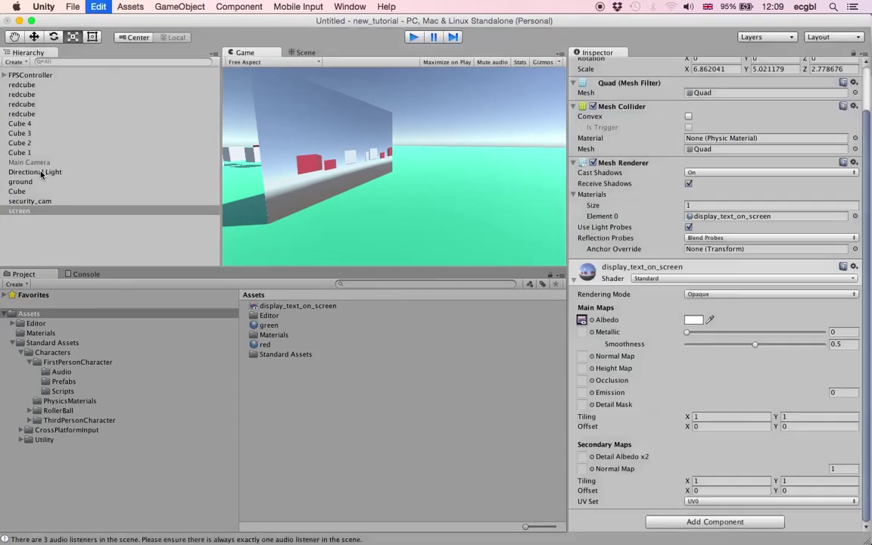